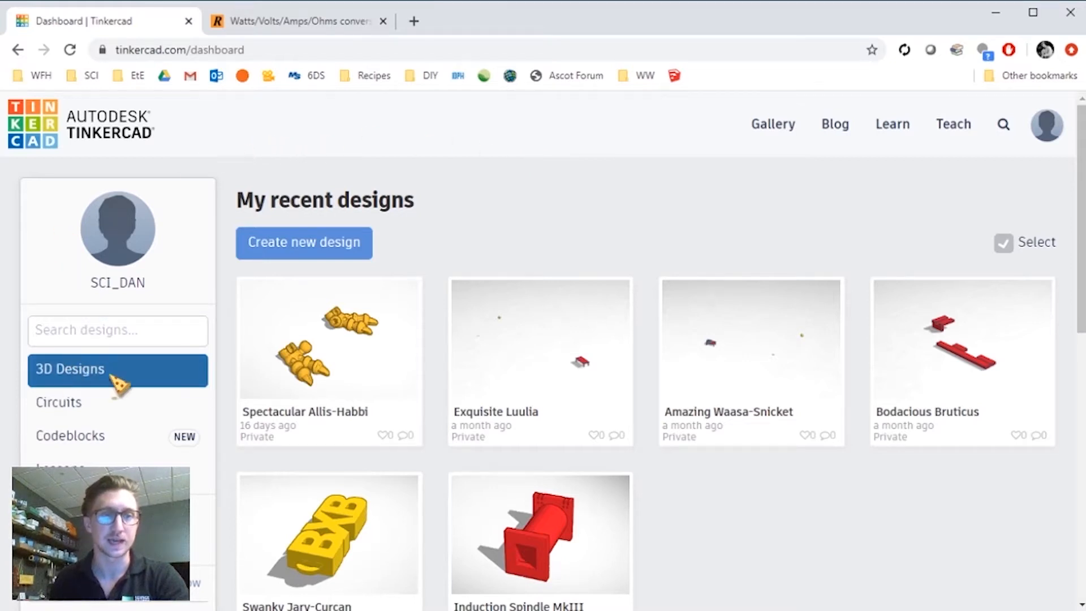
- Open the Circuits workspace in a new design and browse the Basic components library
click(63, 415)
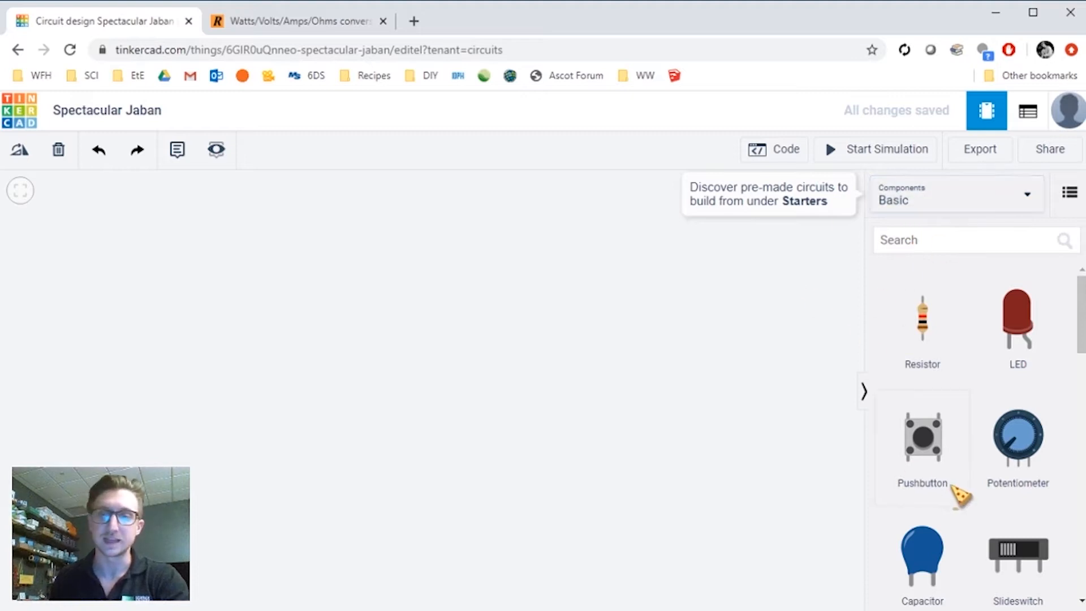
scroll(1013, 356, down, 5)
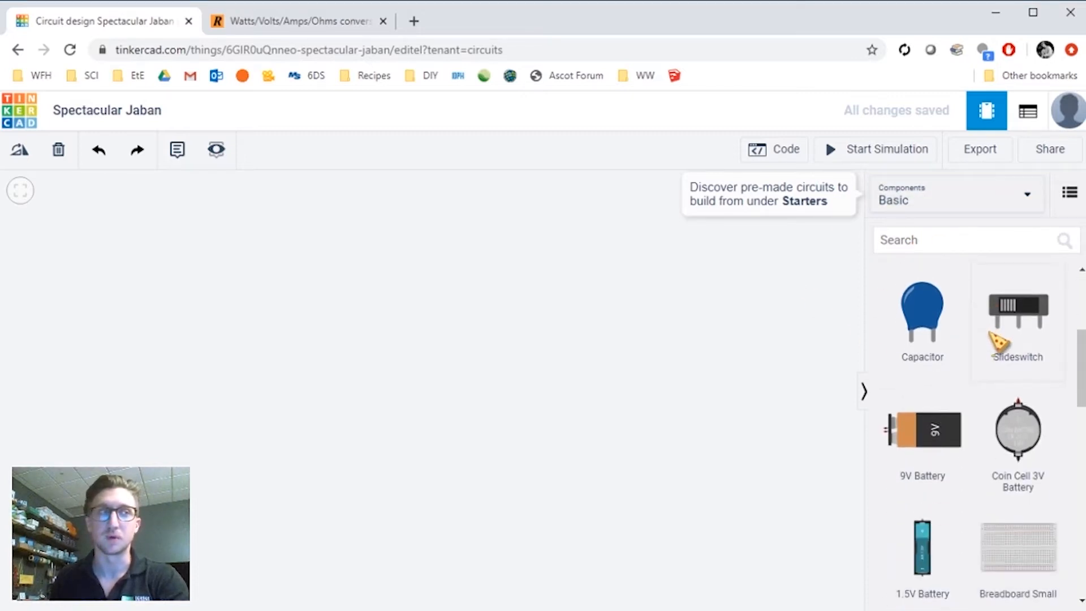
scroll(999, 343, down, 1)
scroll(997, 342, up, 5)
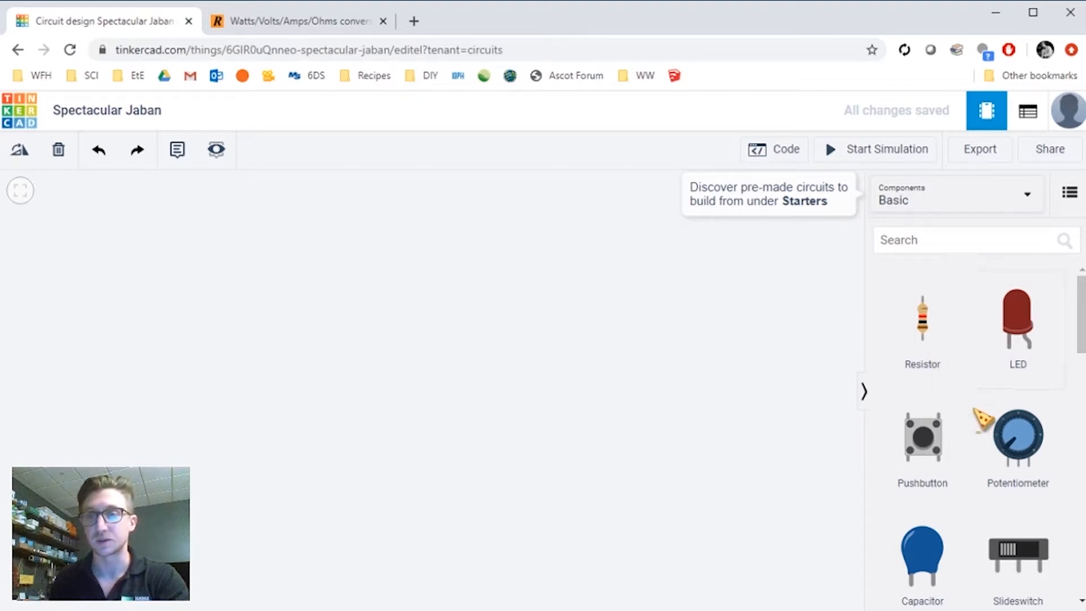
scroll(1001, 385, down, 5)
scroll(995, 390, up, 5)
scroll(994, 388, down, 1)
scroll(972, 370, down, 3)
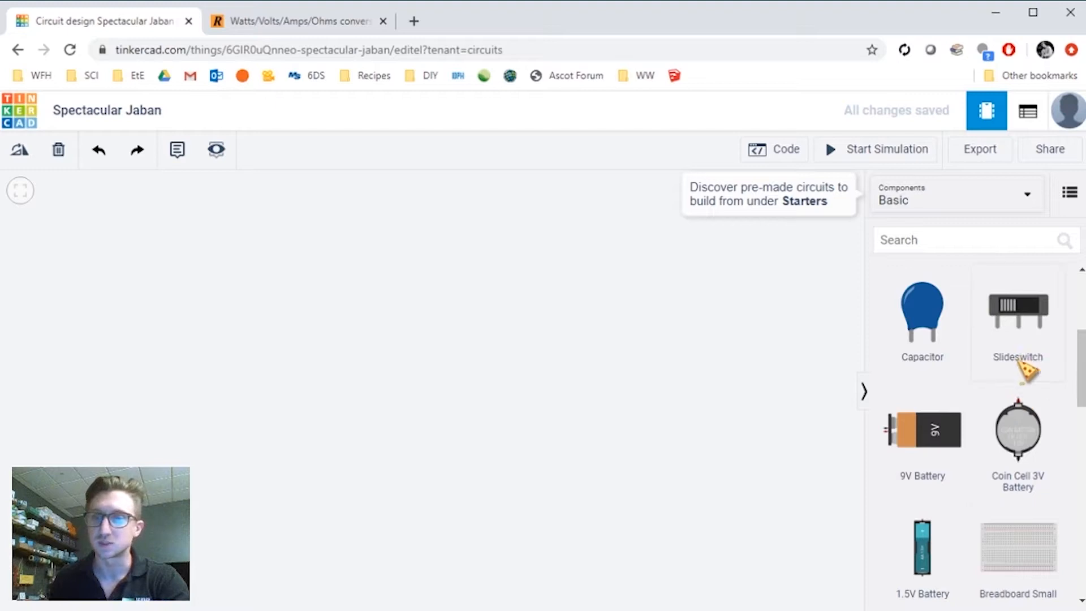
scroll(962, 422, down, 3)
scroll(963, 415, down, 2)
scroll(965, 417, up, 4)
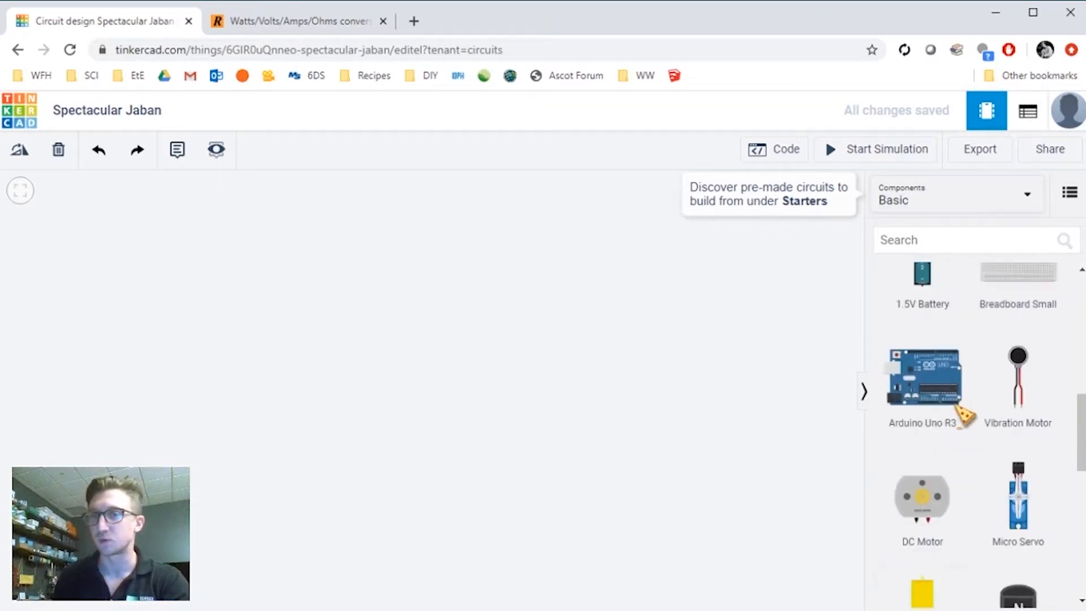
scroll(1001, 461, down, 3)
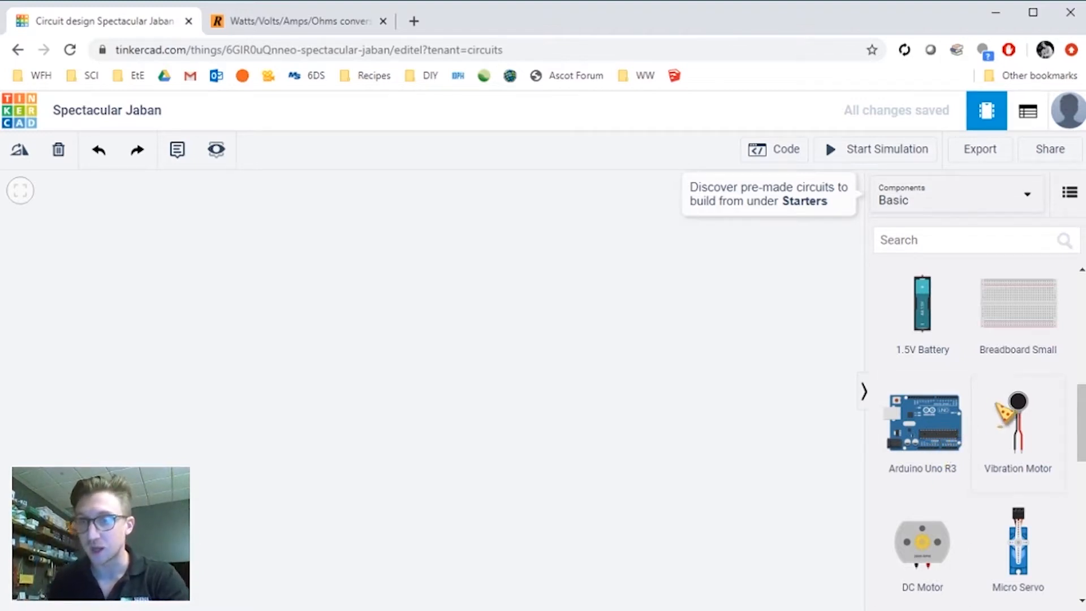
scroll(1007, 424, down, 3)
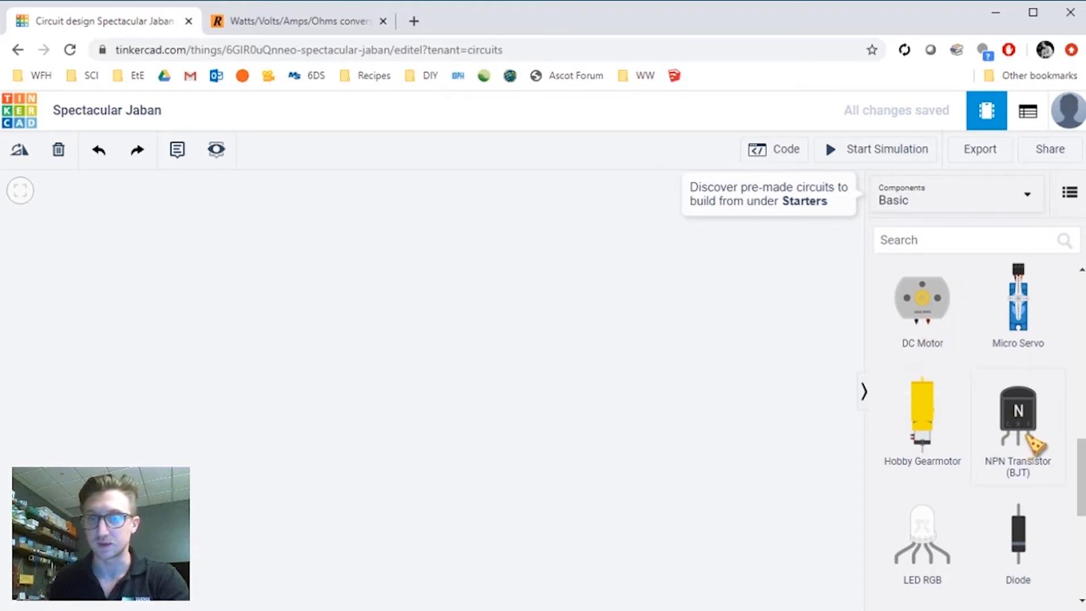
scroll(1034, 444, down, 3)
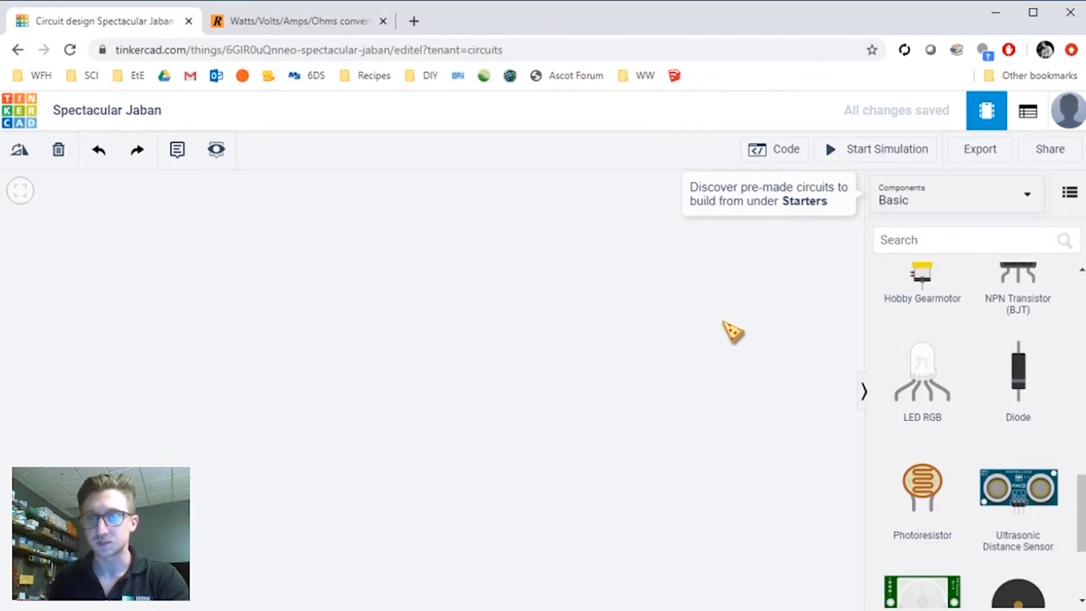
scroll(992, 359, up, 15)
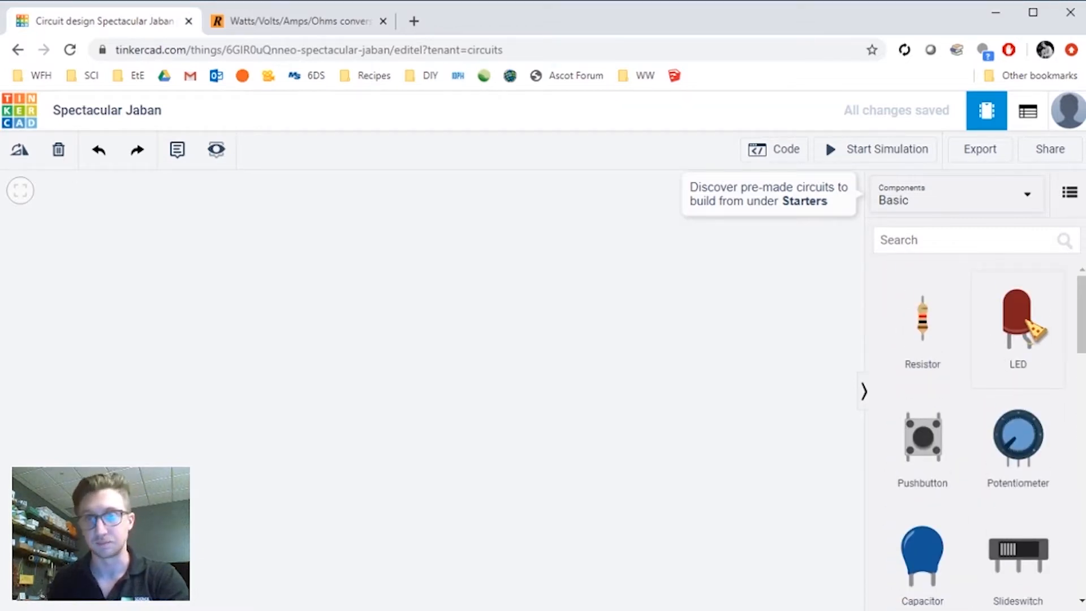
- Search the components for light and place a Light bulb on the canvas
click(953, 237)
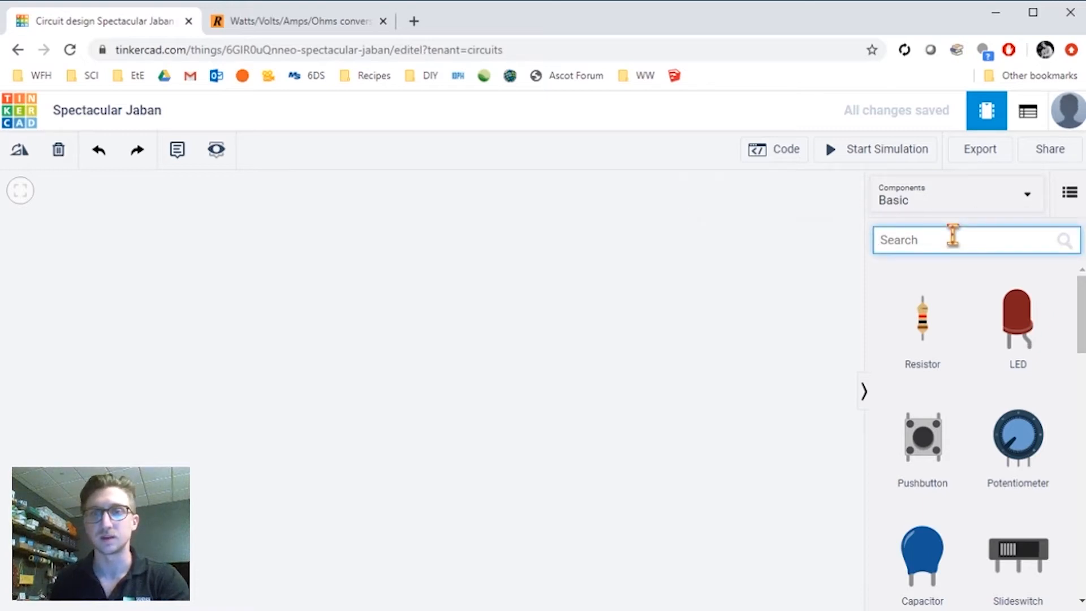
text(light)
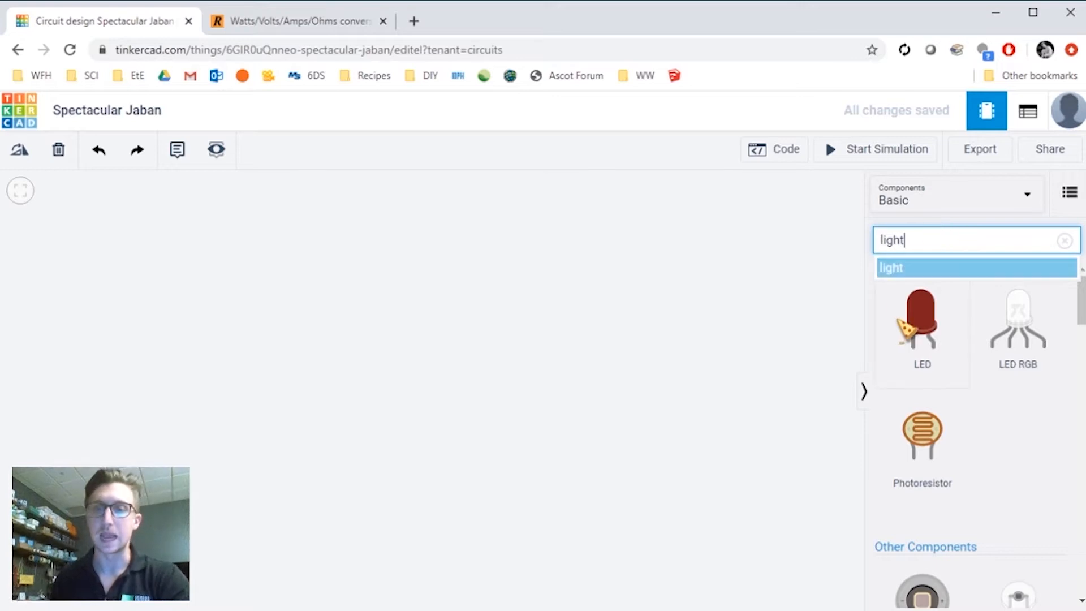
scroll(1026, 378, down, 4)
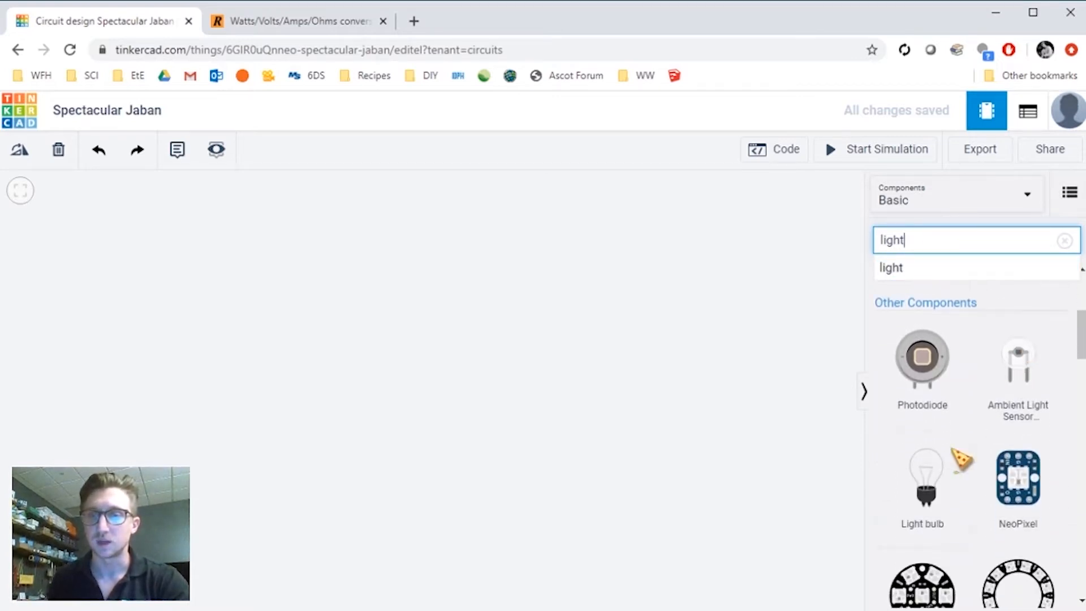
drag(946, 481, 534, 339)
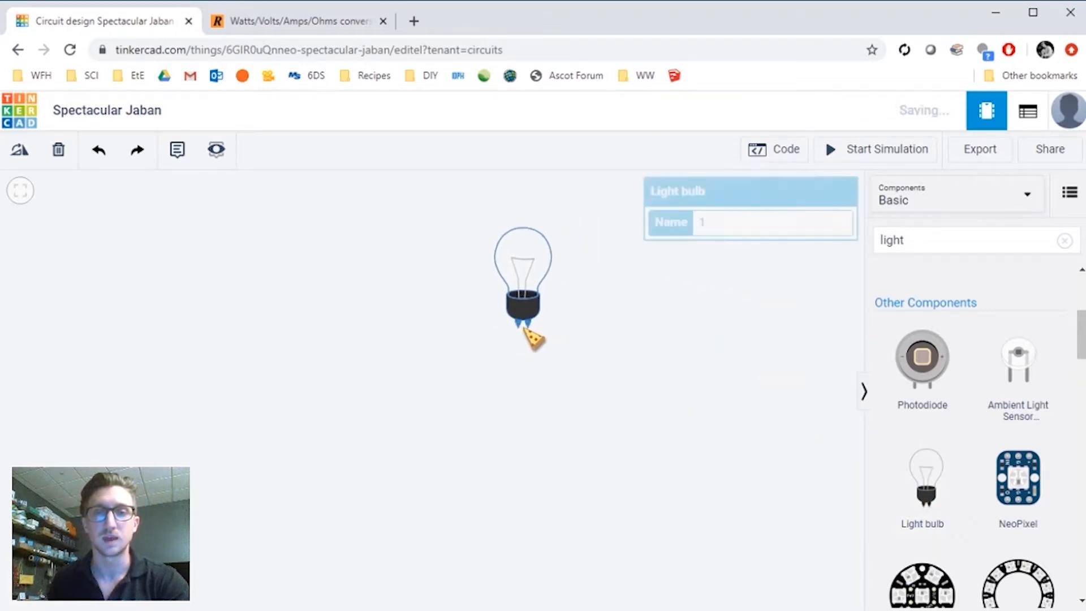
- Search the components for battery and place a Coin Cell 3V Battery beside the bulb
drag(621, 291, 633, 346)
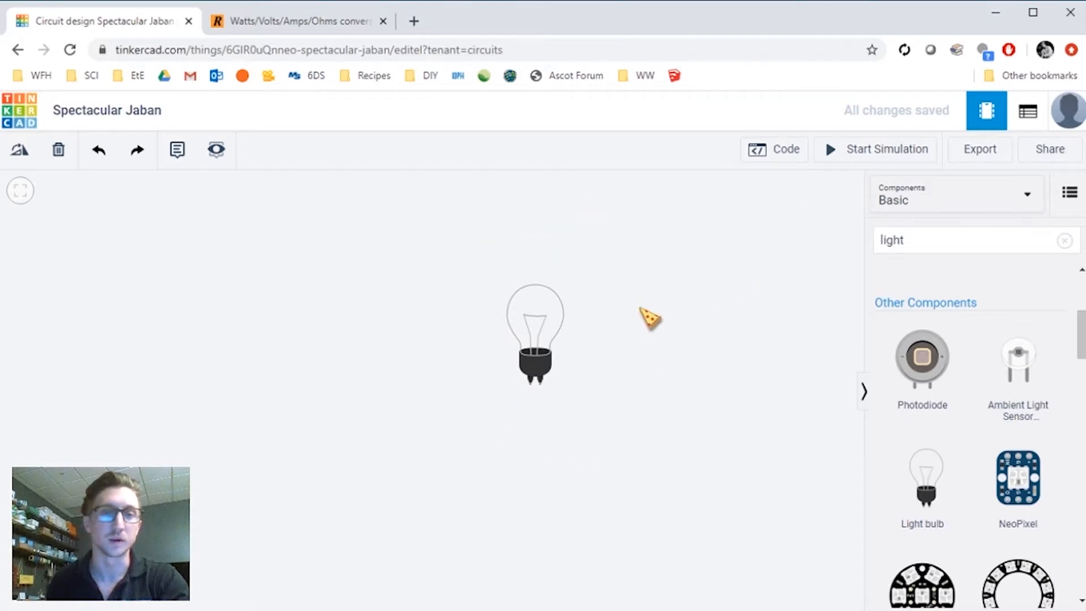
drag(621, 284, 712, 311)
scroll(684, 393, up, 5)
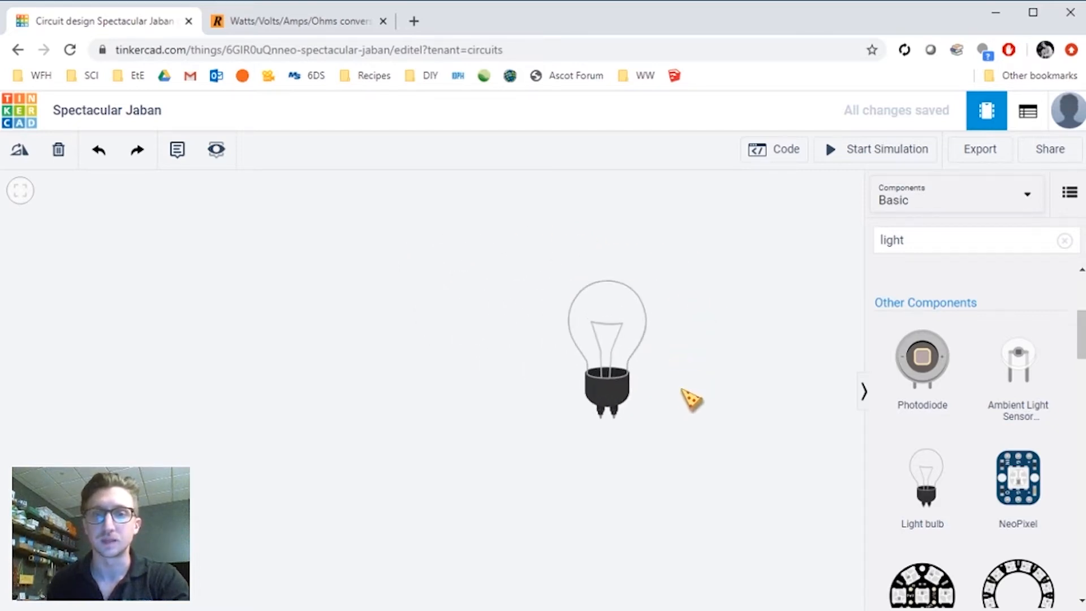
scroll(688, 359, up, 2)
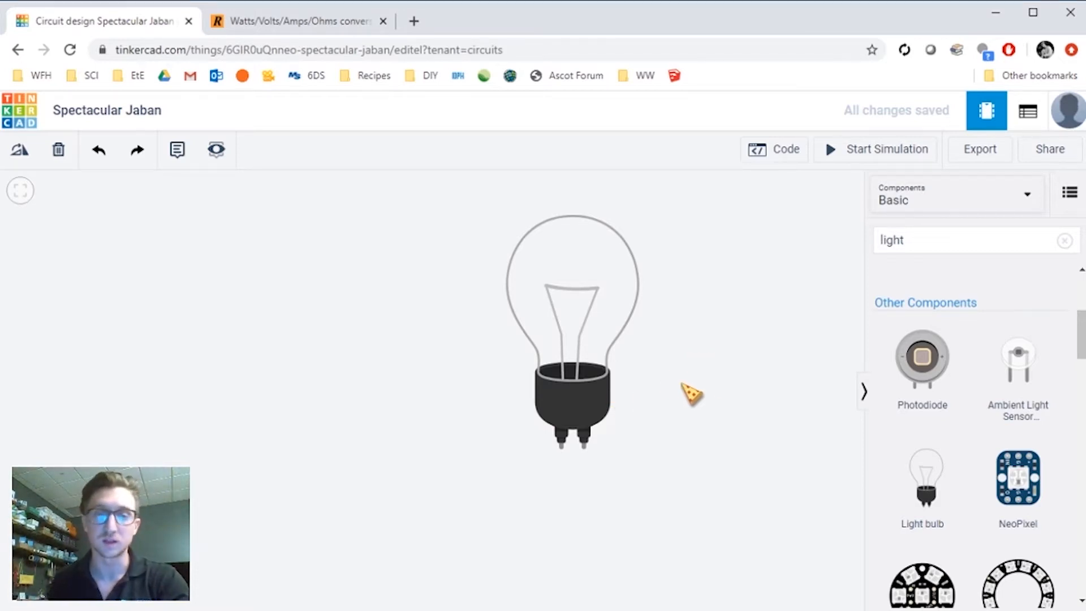
drag(726, 399, 714, 393)
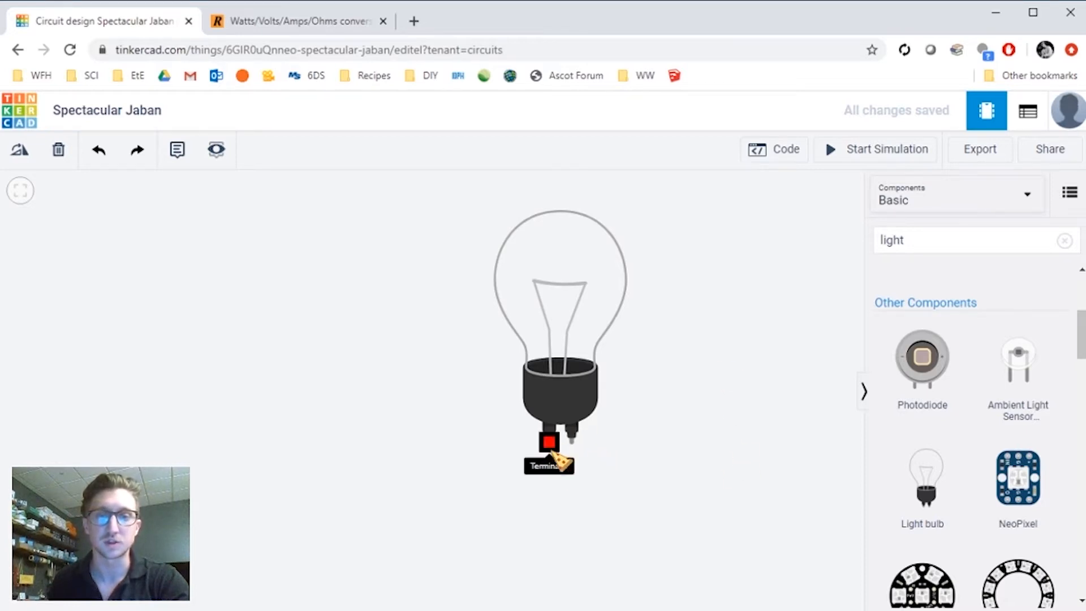
drag(647, 464, 644, 408)
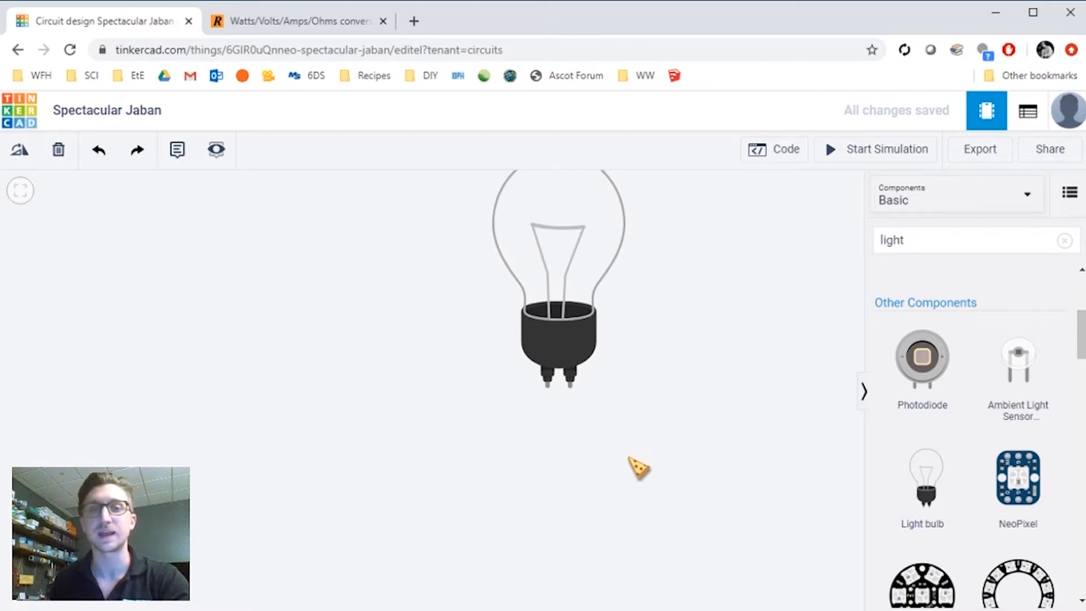
drag(628, 456, 639, 467)
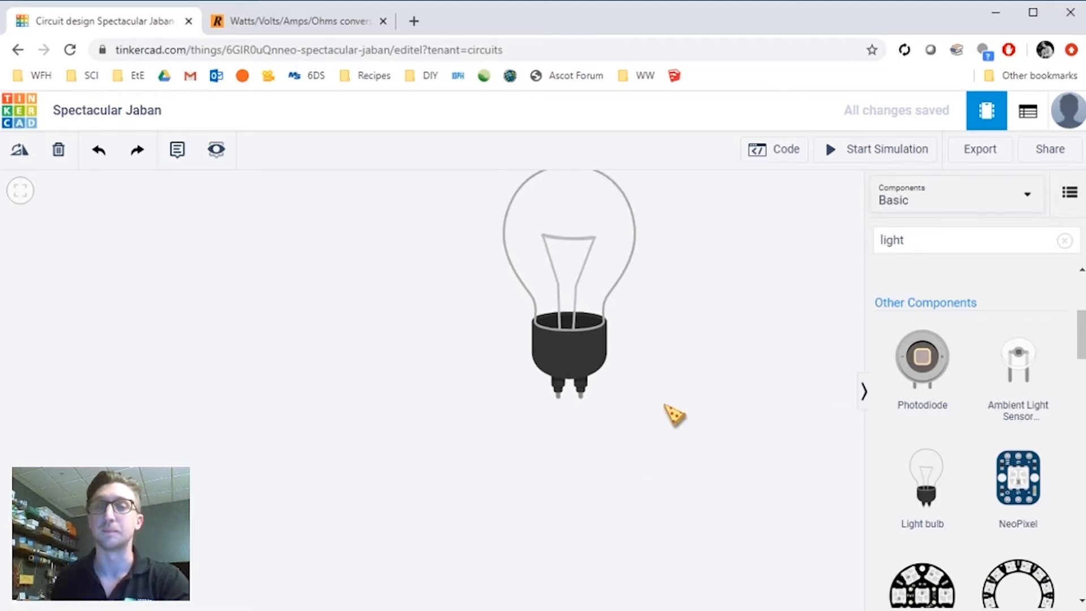
double_click(929, 245)
text(battery)
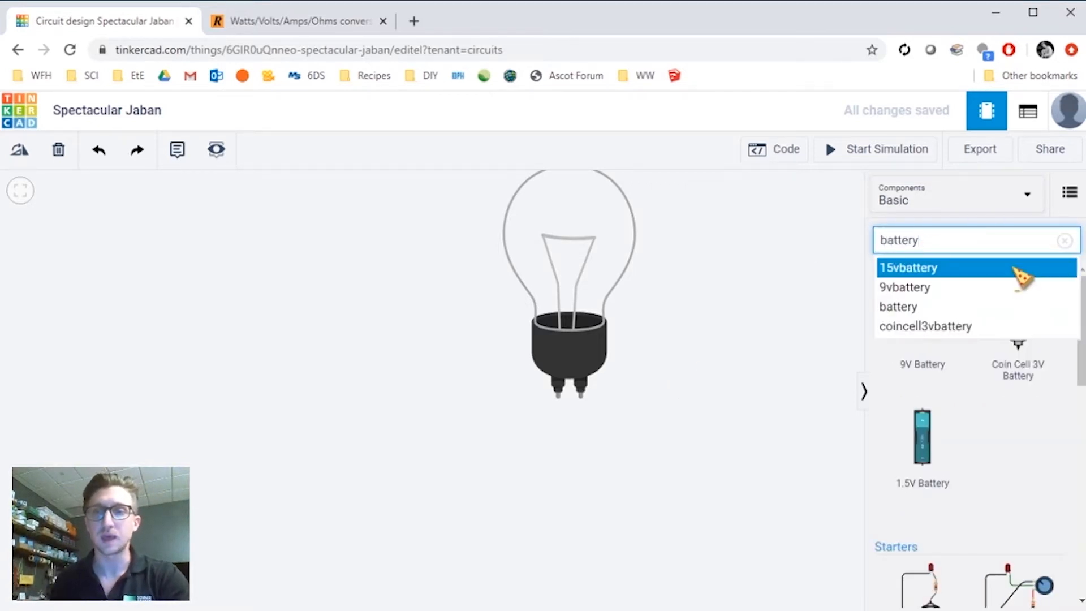
click(1028, 369)
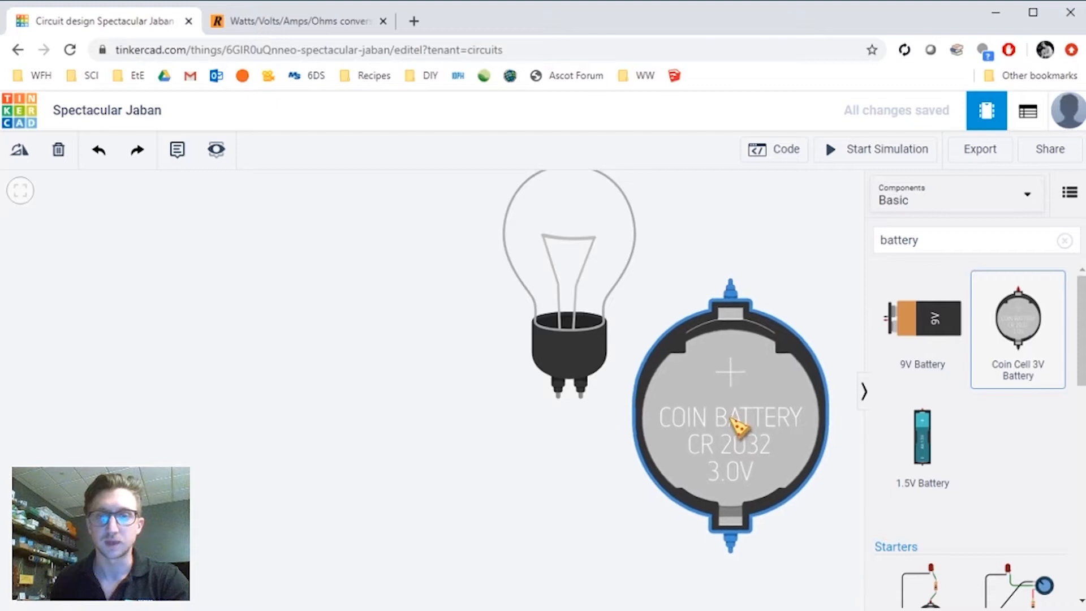
- Move the coin cell battery to sit directly below the light bulb
click(733, 428)
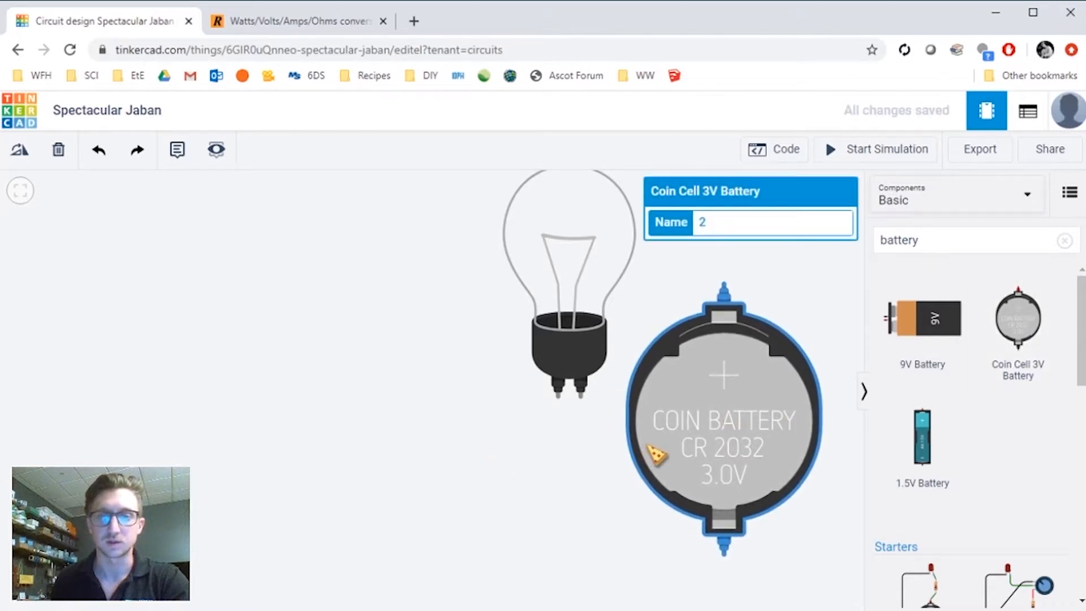
scroll(657, 516, down, 5)
drag(801, 488, 781, 419)
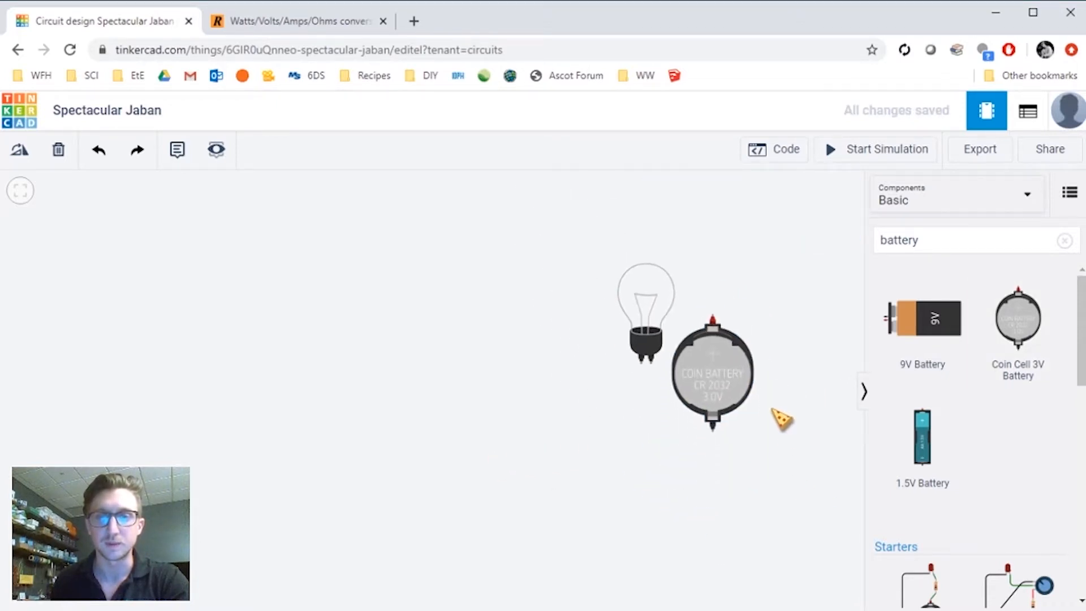
drag(718, 363, 656, 440)
click(719, 413)
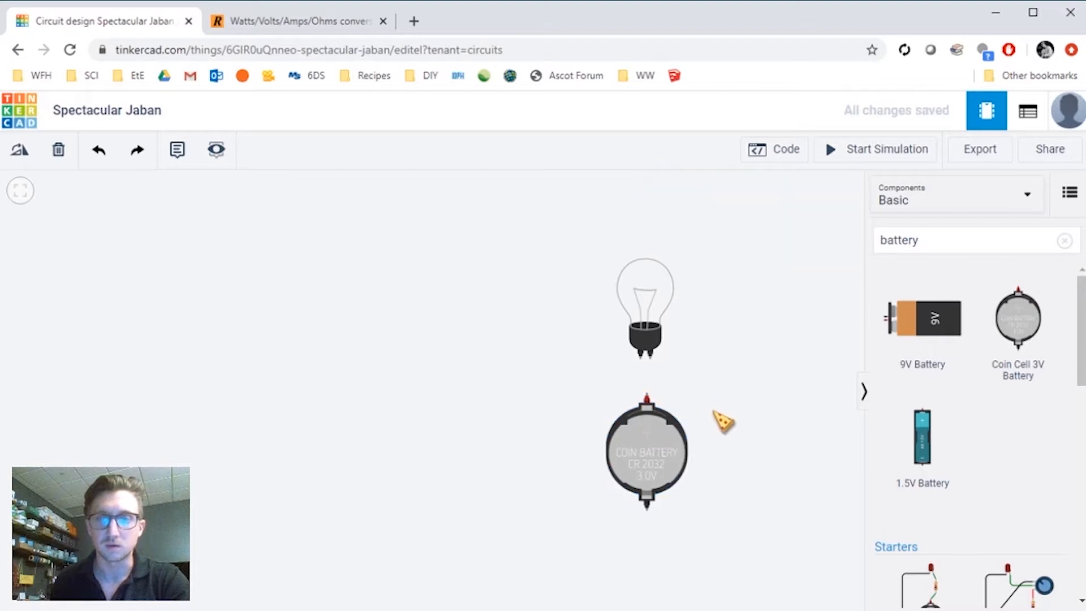
scroll(718, 402, up, 3)
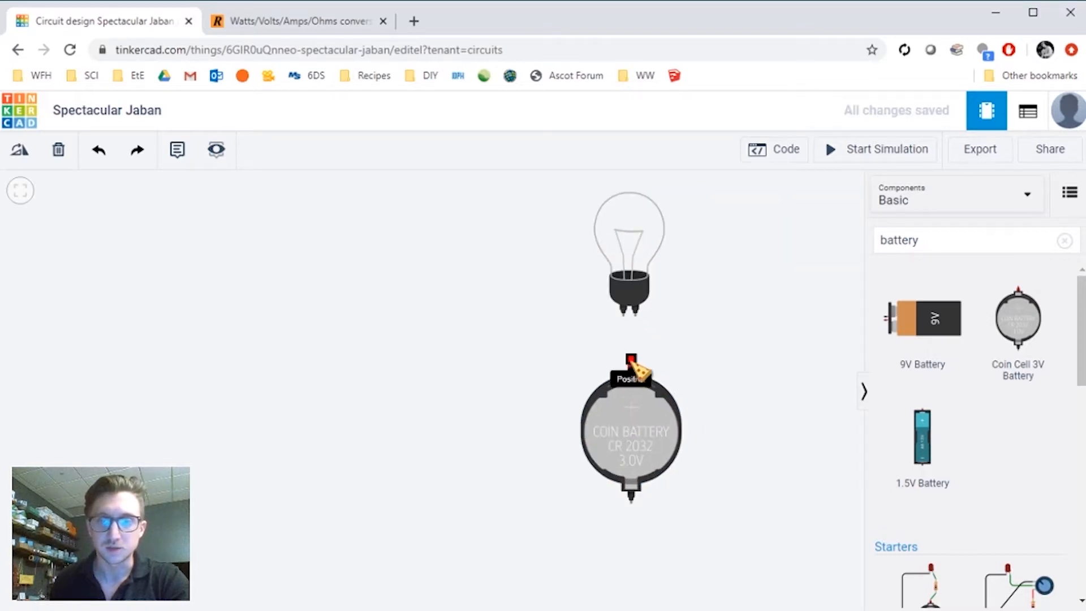
- Rotate the battery so its terminals point left and right
click(645, 436)
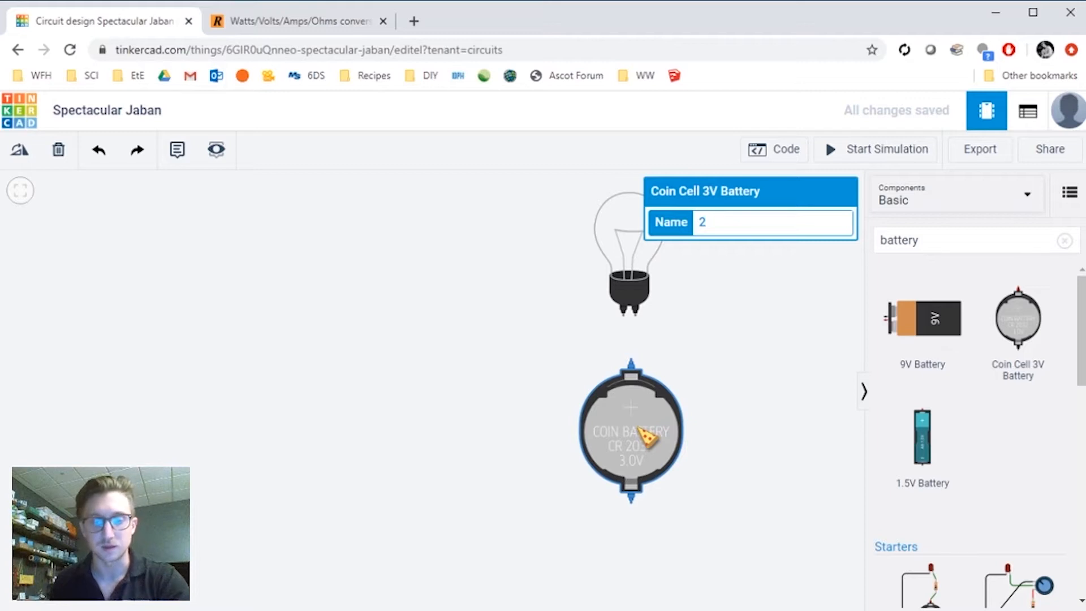
key(r)
key(r)
key(r)
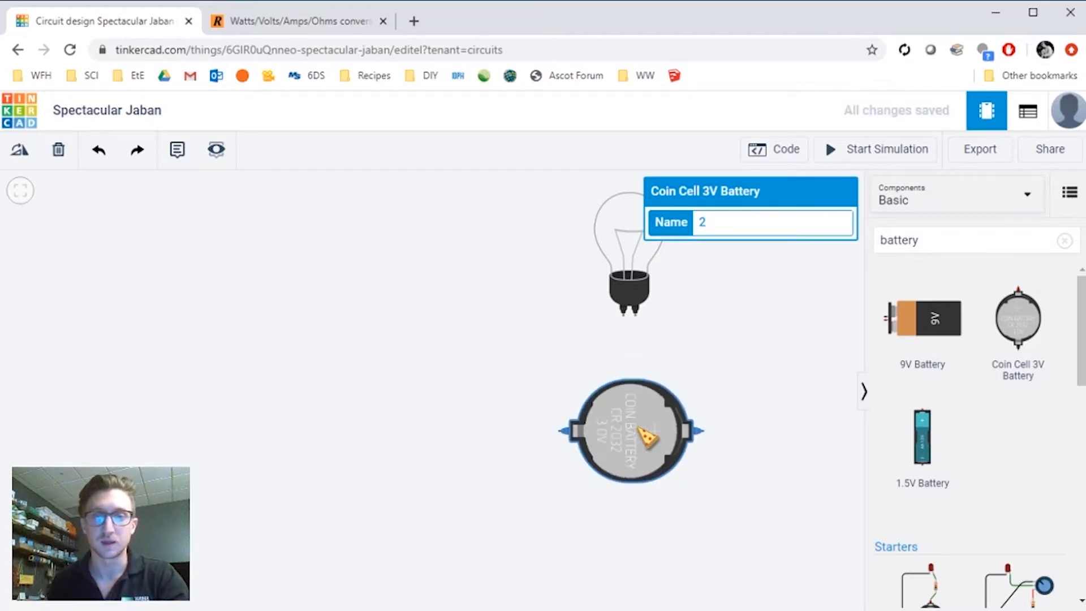
click(752, 422)
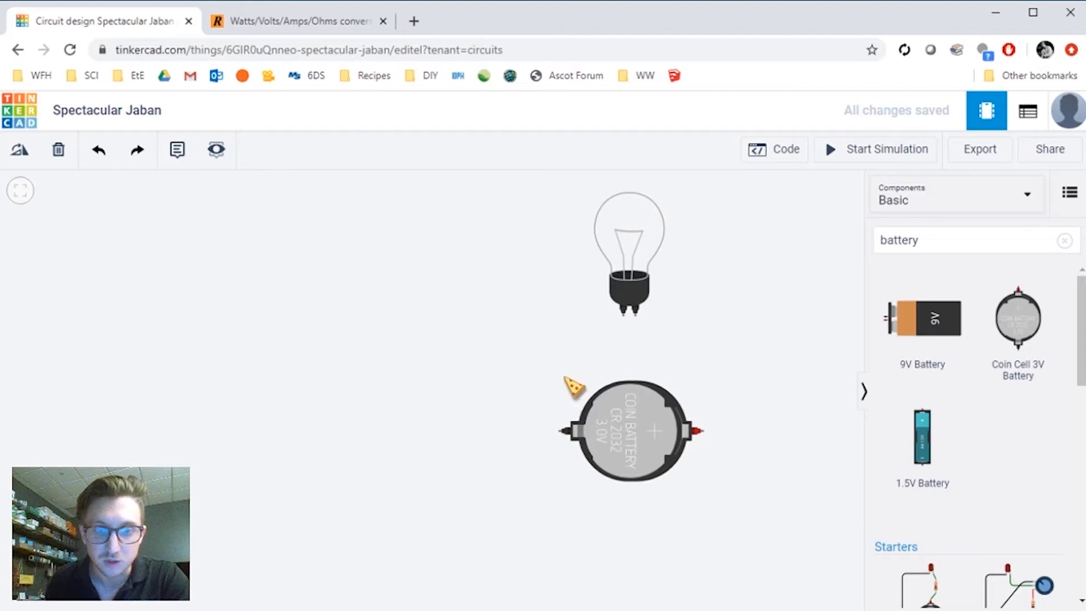
- Wire the battery's negative terminal to one bulb terminal and its positive terminal to the other
click(560, 433)
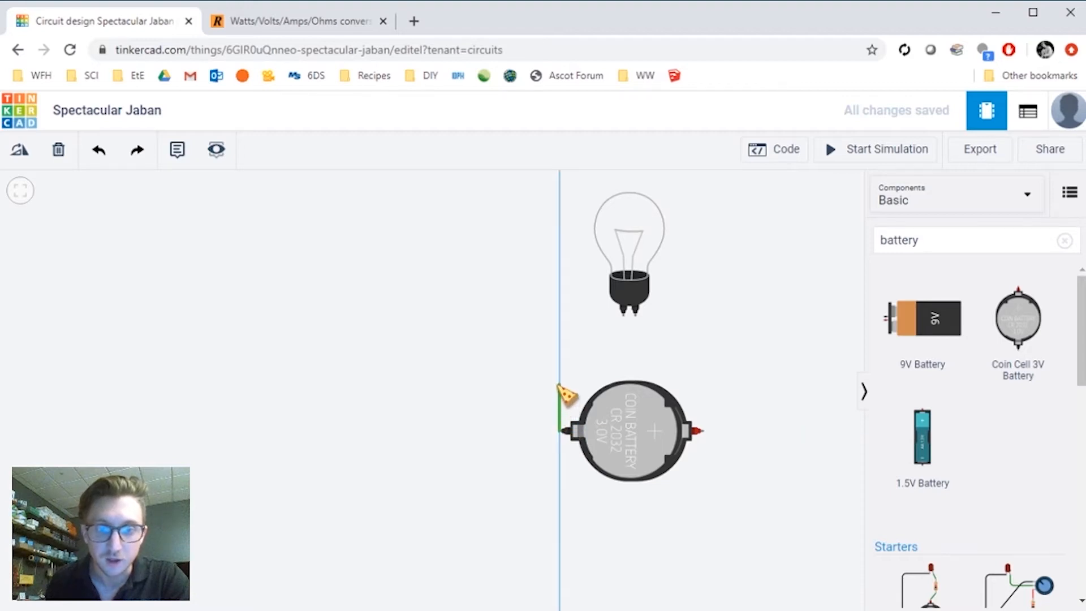
click(623, 317)
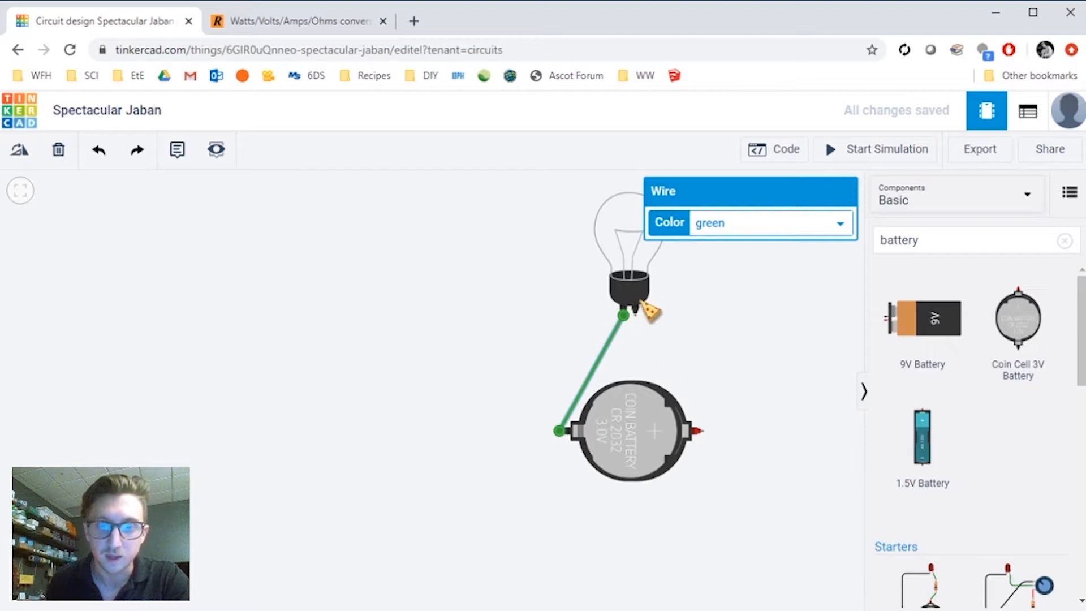
click(635, 315)
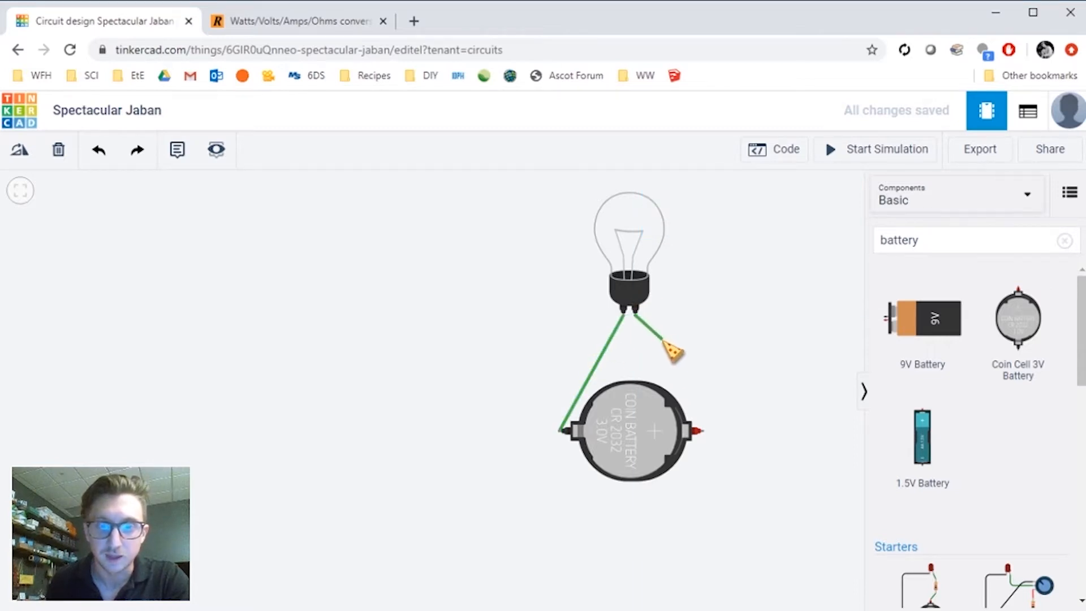
click(703, 431)
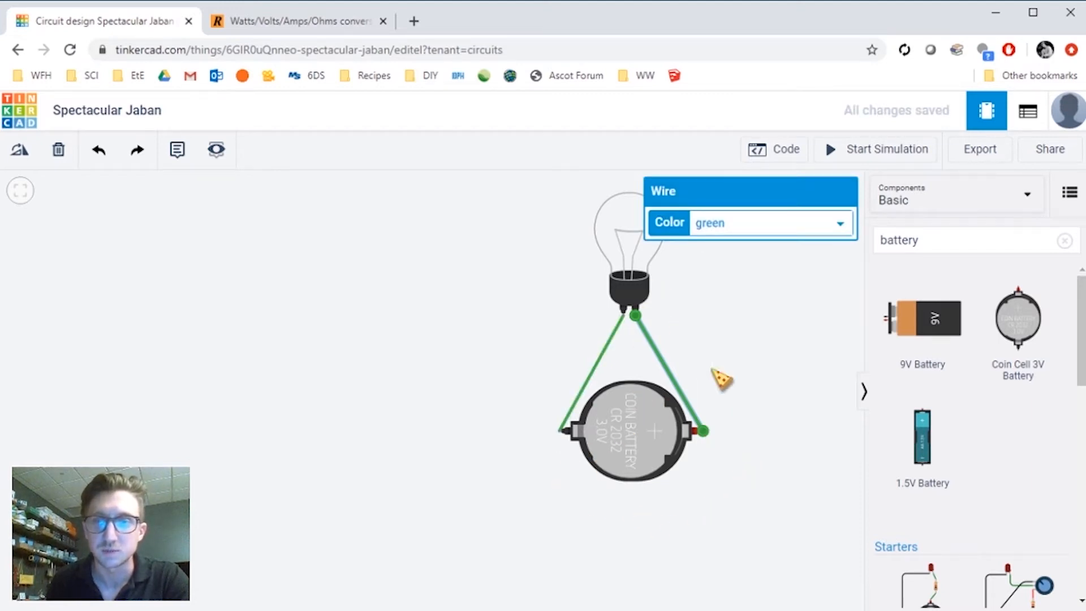
- Reshape both wires into right-angled paths running around the battery to the bulb
click(598, 361)
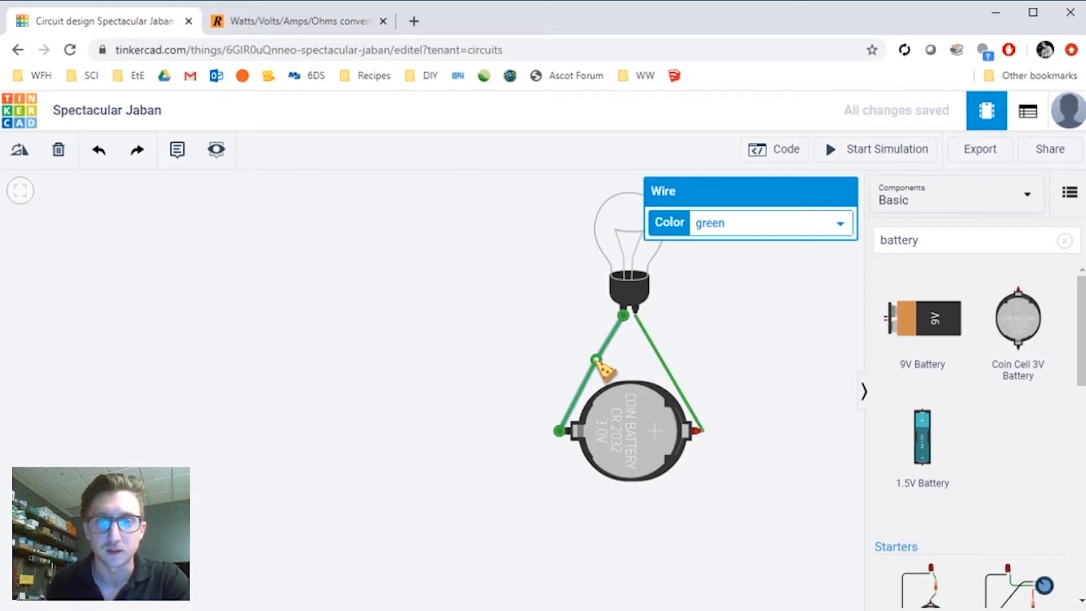
drag(597, 361, 574, 351)
drag(562, 344, 624, 344)
click(676, 380)
drag(675, 381, 636, 342)
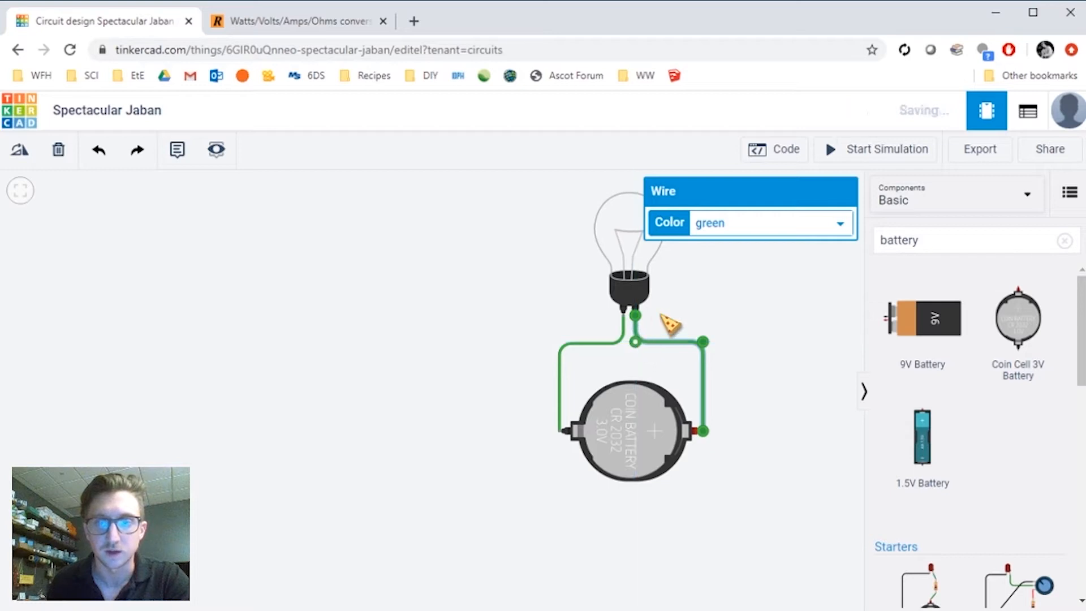
click(684, 317)
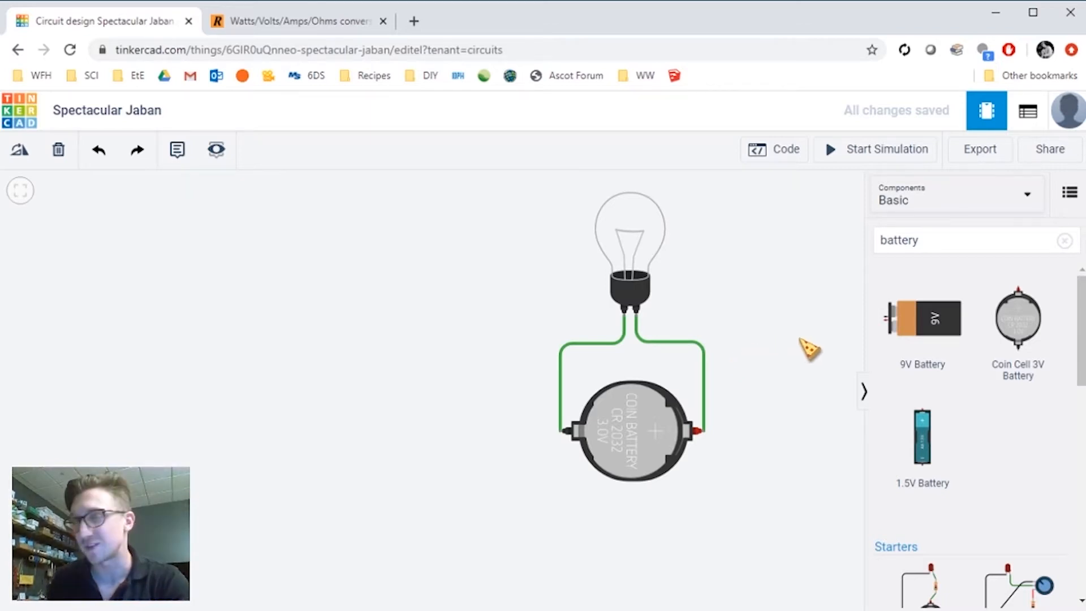
- Run the simulation to light the bulb, inspect the circuit's parts, and stop the simulation
click(855, 163)
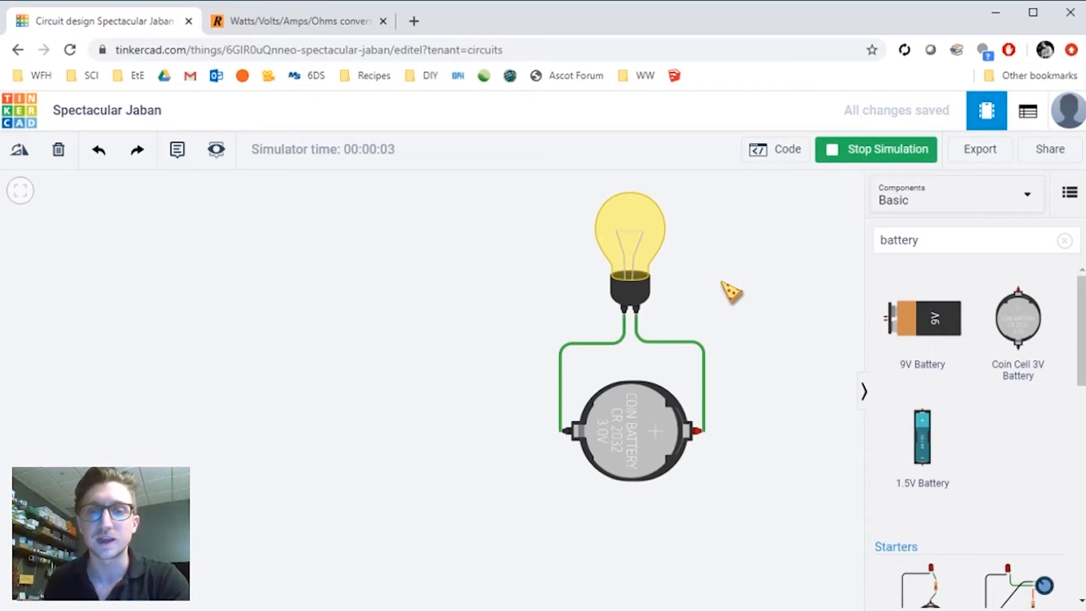
drag(737, 272, 714, 284)
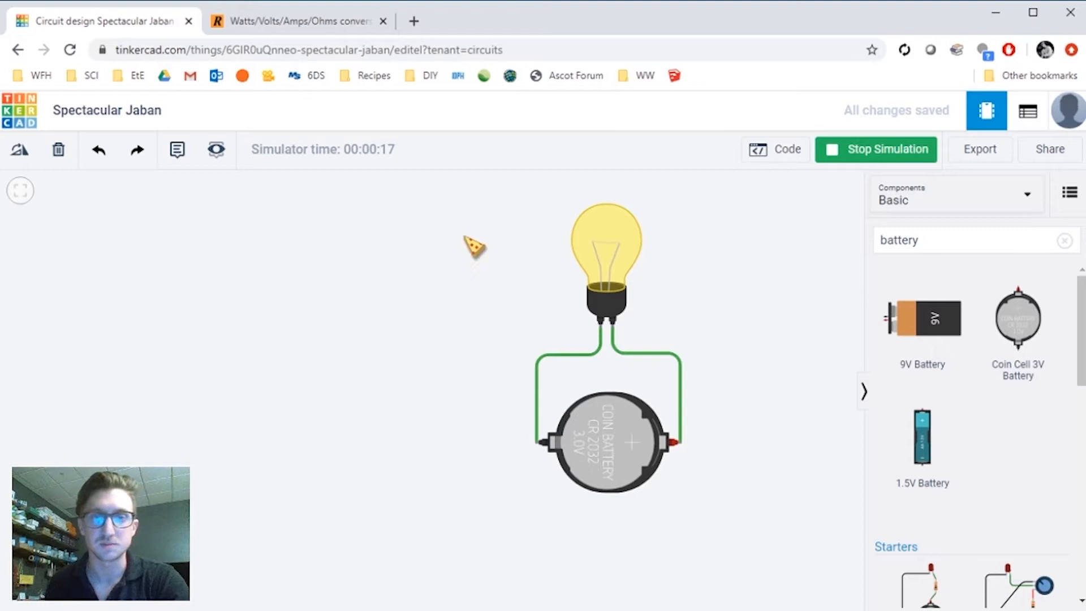
click(635, 439)
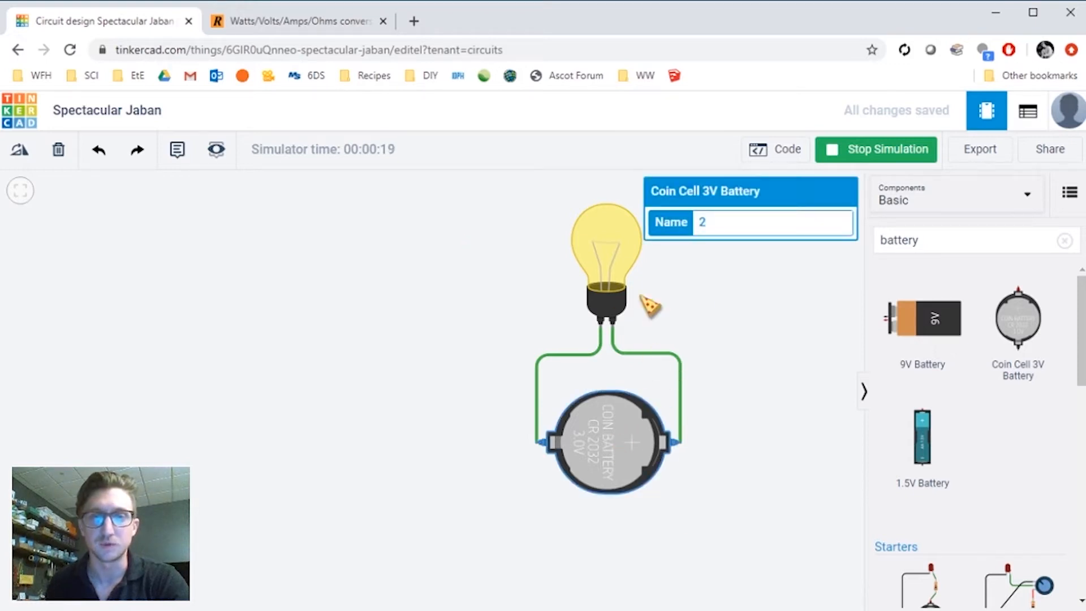
click(628, 272)
click(551, 371)
click(582, 283)
click(626, 417)
click(704, 378)
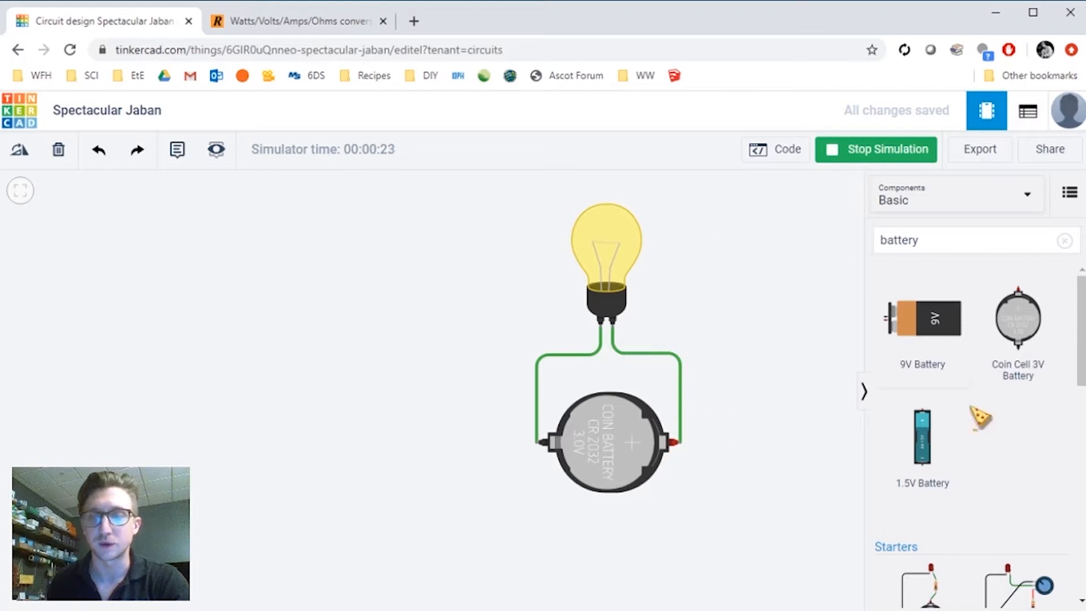
click(872, 151)
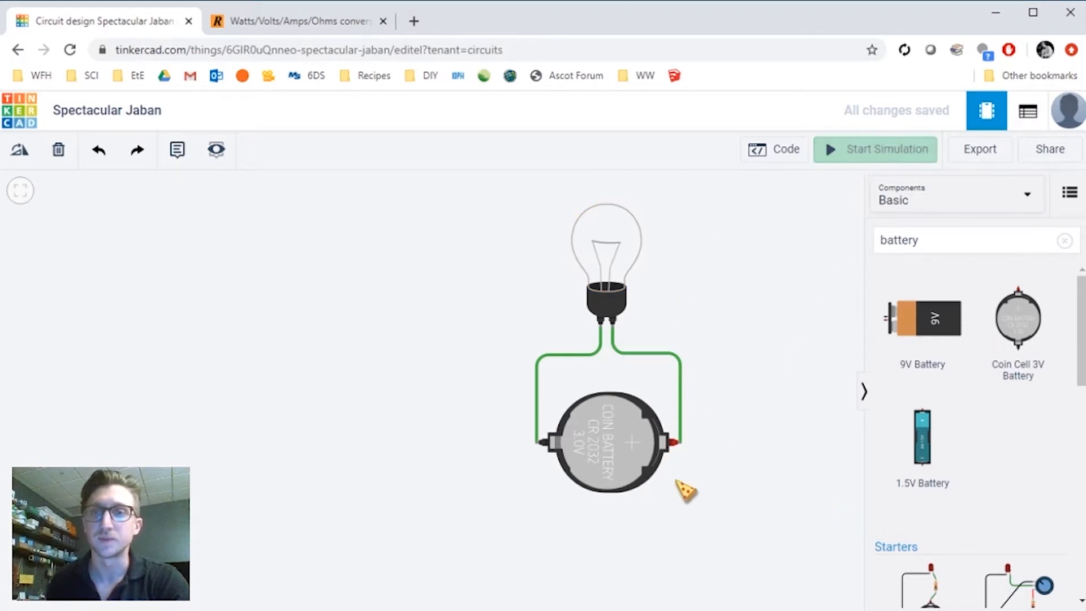
- Run the simulation again, examining the lit bulb and battery up close, then stop it
drag(695, 476, 645, 412)
click(758, 426)
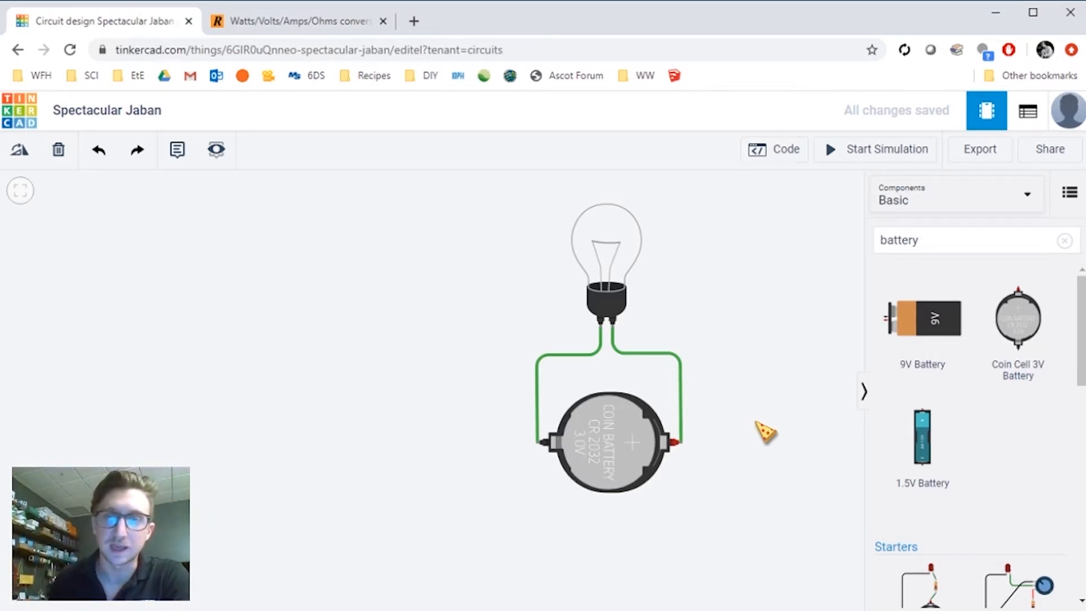
click(838, 149)
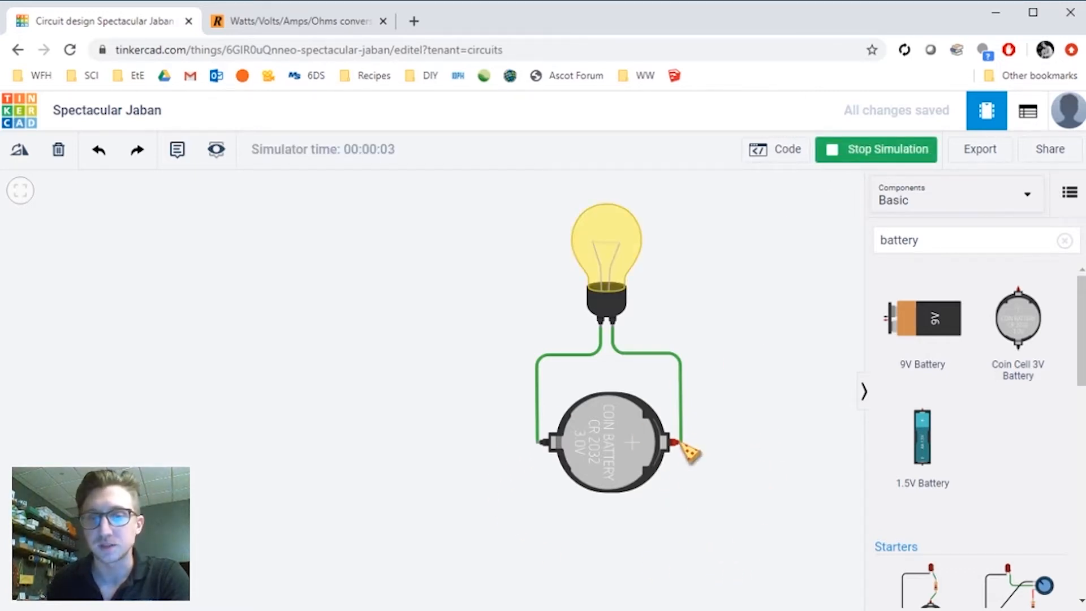
scroll(681, 448, up, 2)
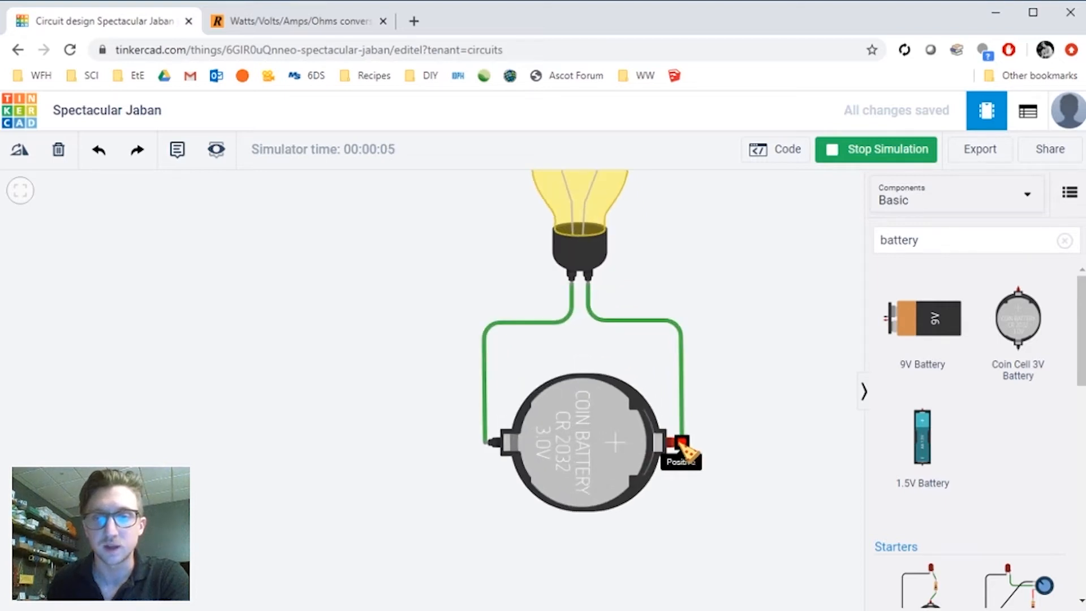
drag(651, 301, 627, 338)
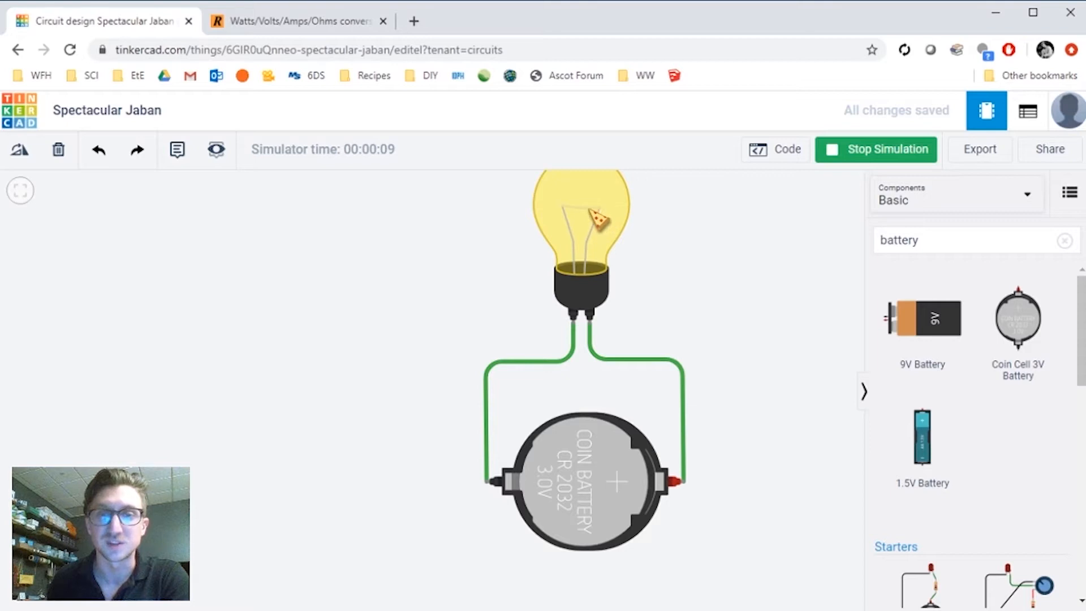
drag(580, 221, 521, 252)
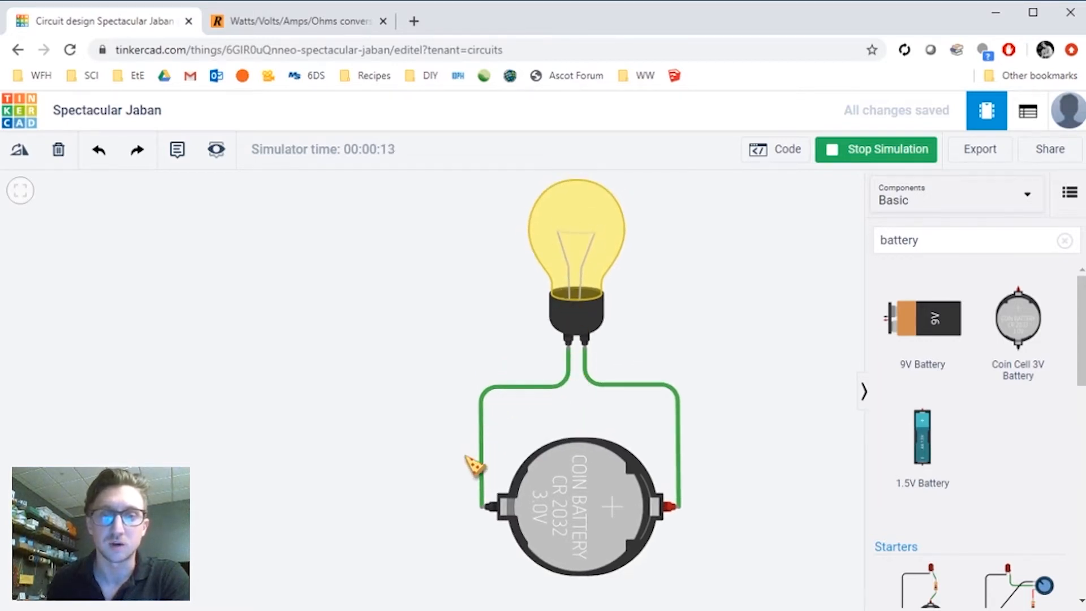
scroll(775, 395, down, 3)
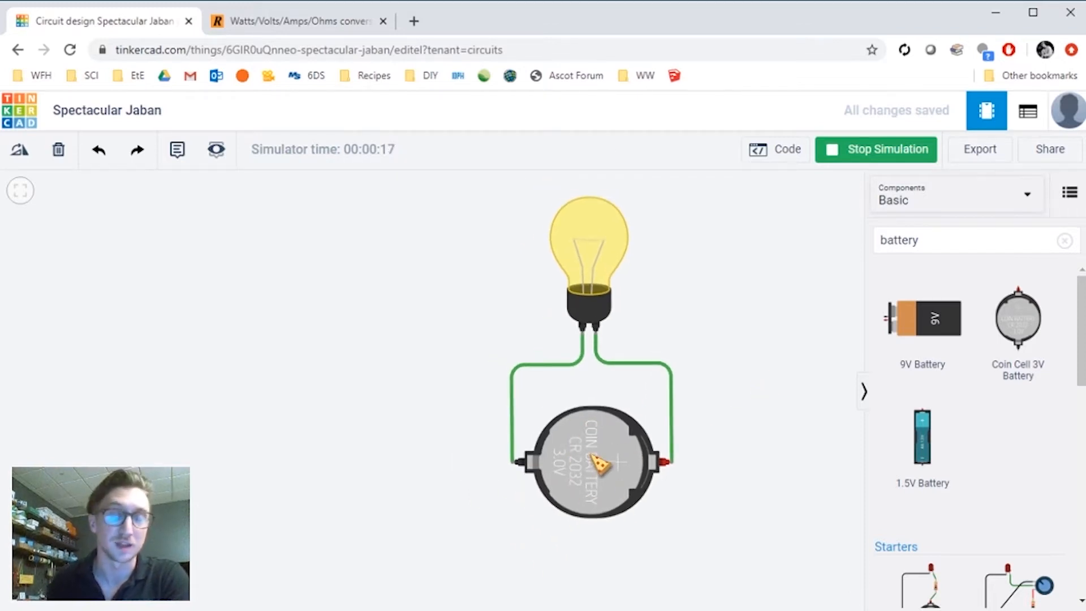
drag(720, 395, 728, 417)
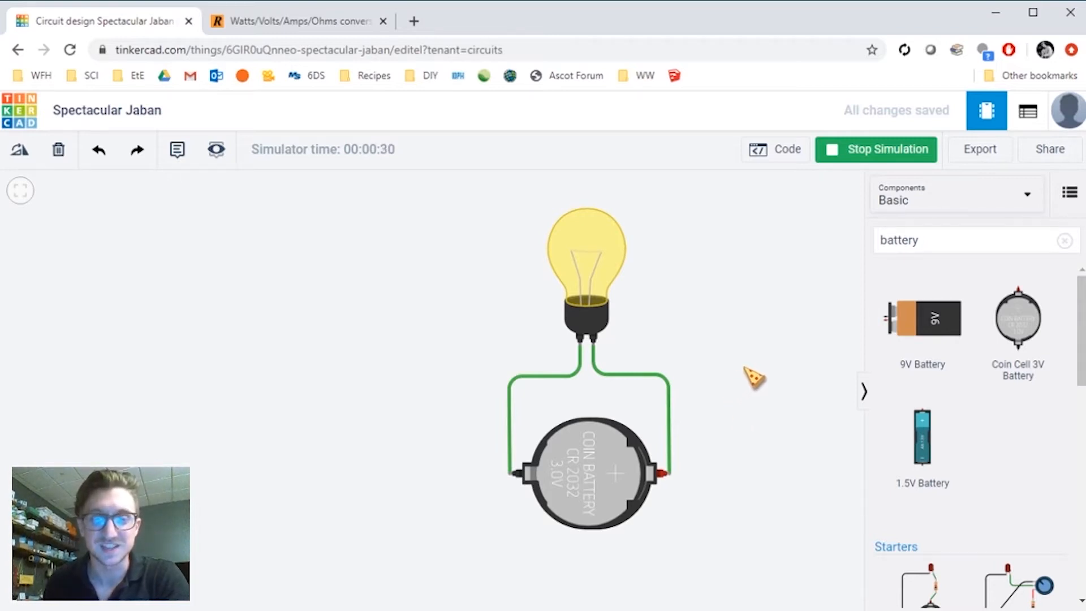
drag(755, 377, 632, 377)
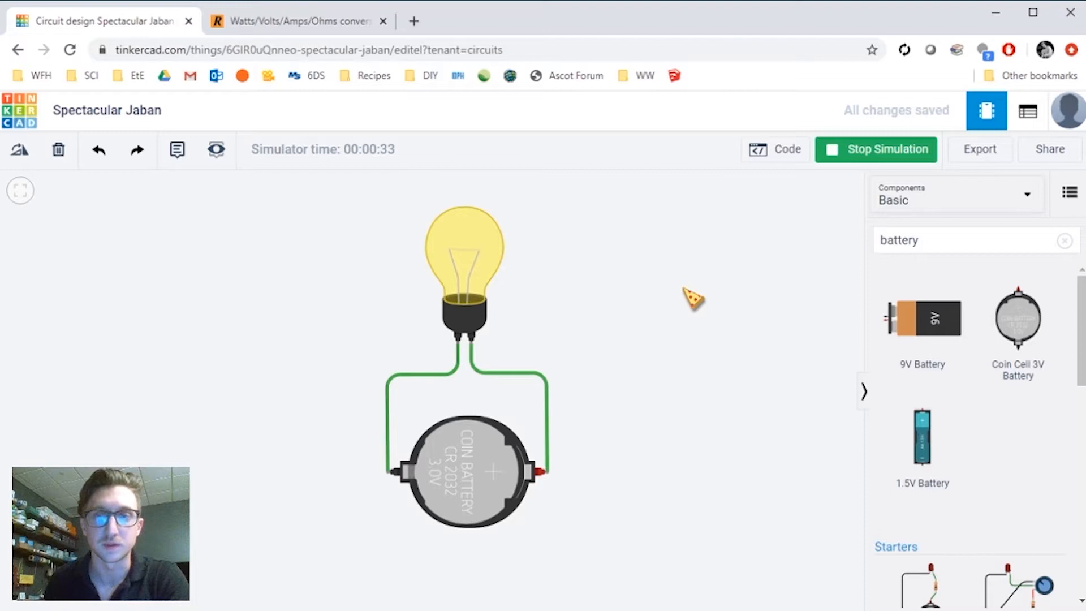
click(846, 154)
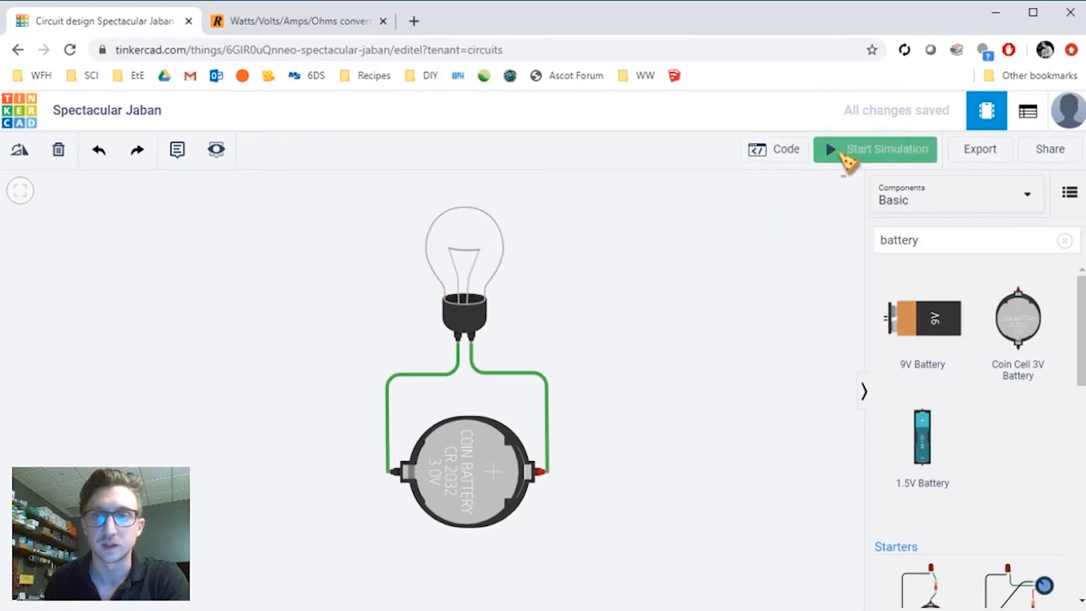
- Paste a copy of the light bulb and coin cell battery beside the first circuit
click(464, 264)
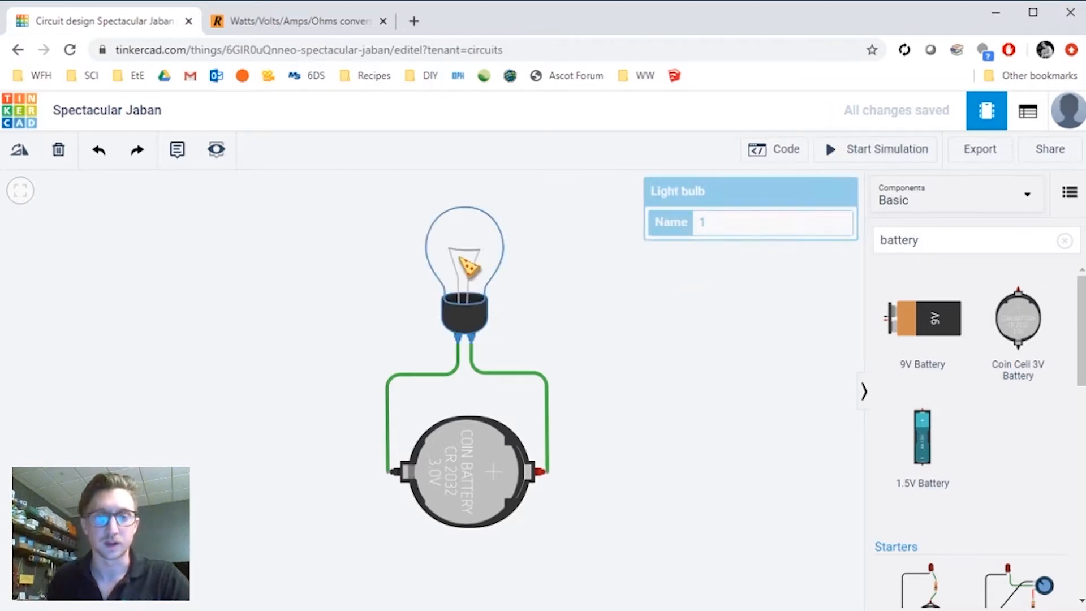
click(474, 459)
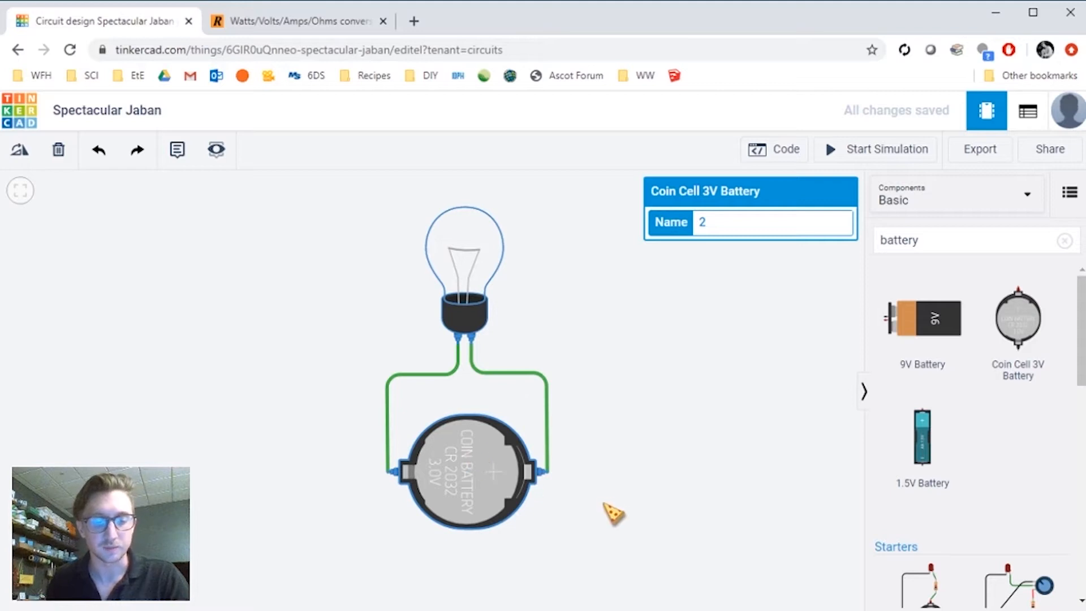
click(489, 256)
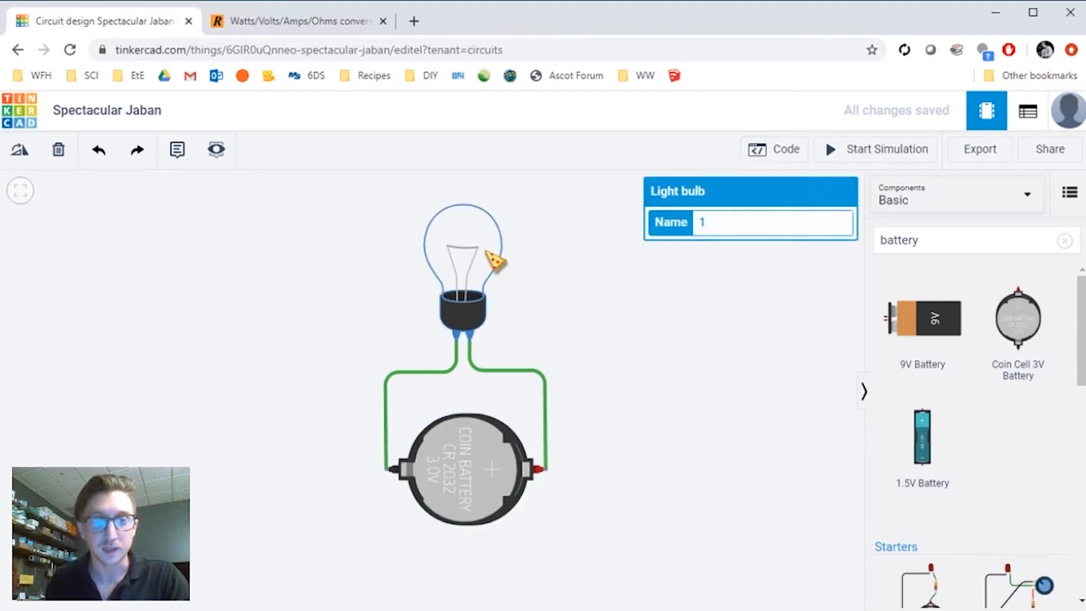
click(491, 476)
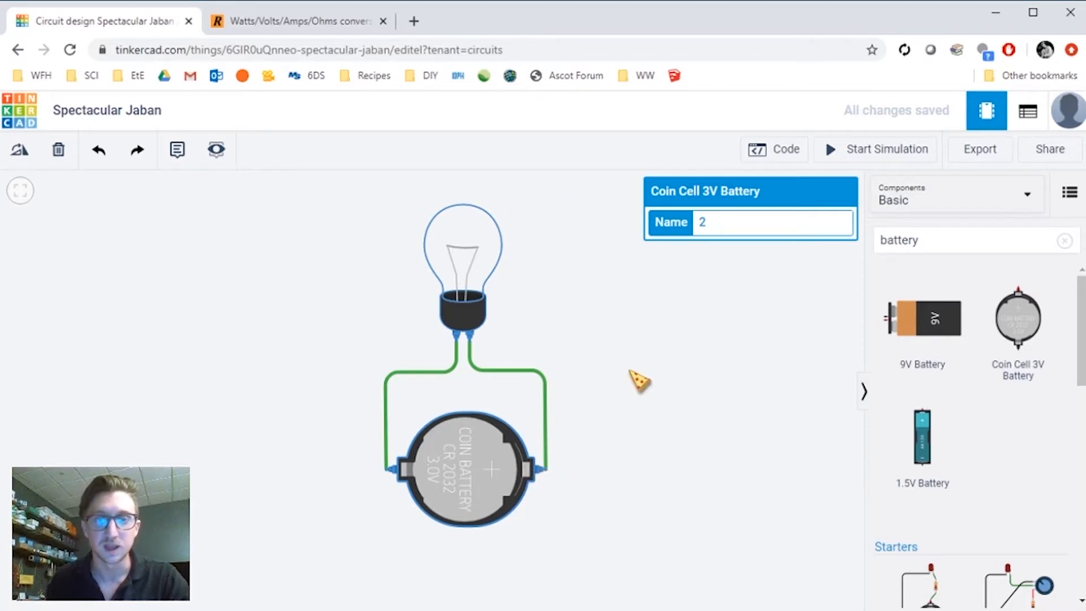
key(ctrl+v)
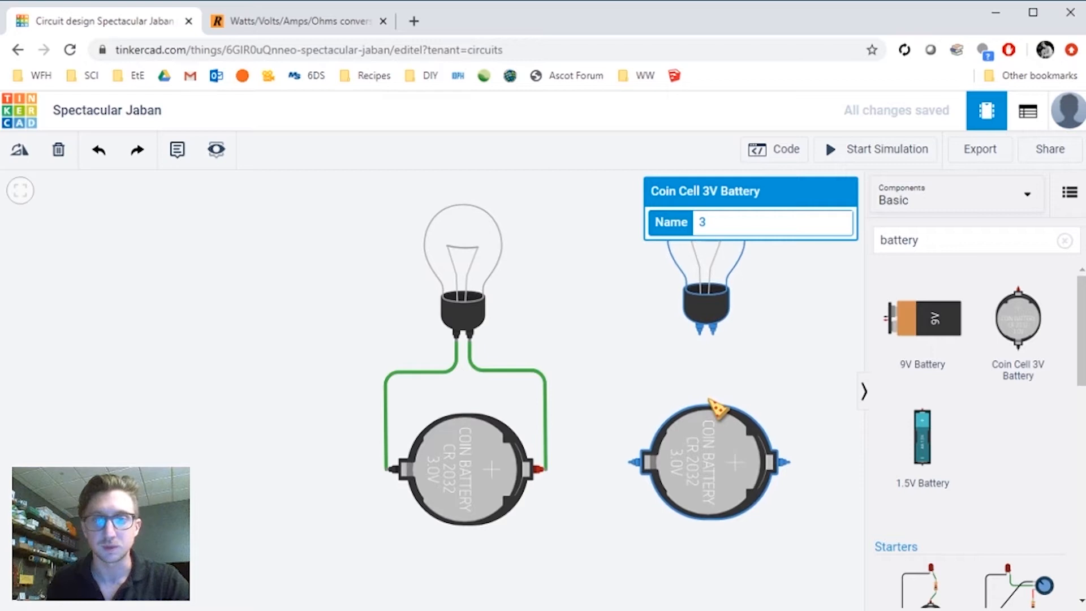
- Wire the copied battery's negative terminal up to the copied bulb's left terminal with a right-angled wire
click(704, 402)
drag(635, 334, 528, 346)
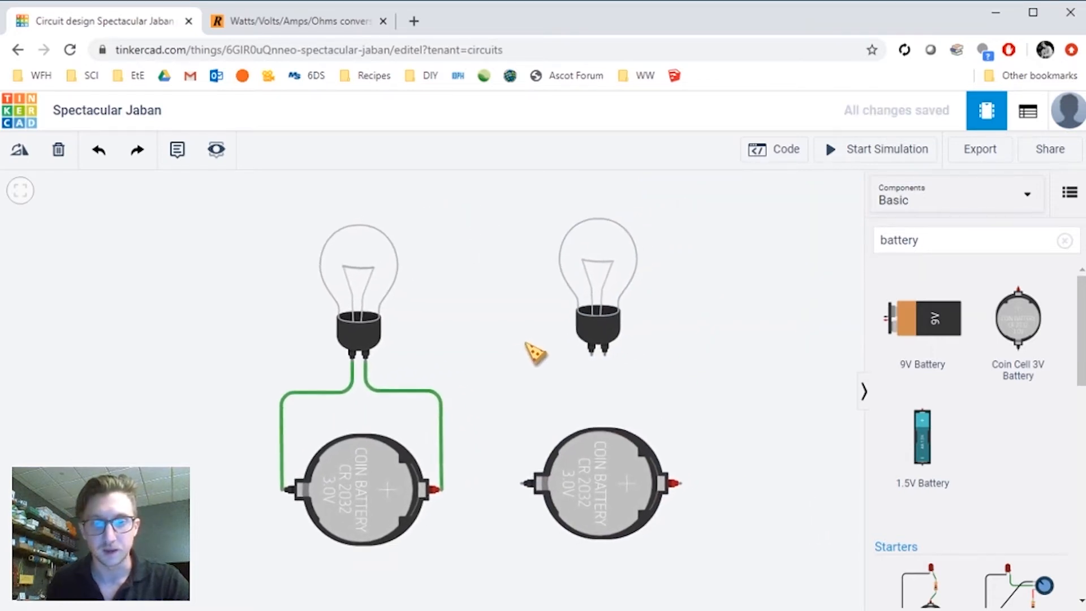
click(517, 486)
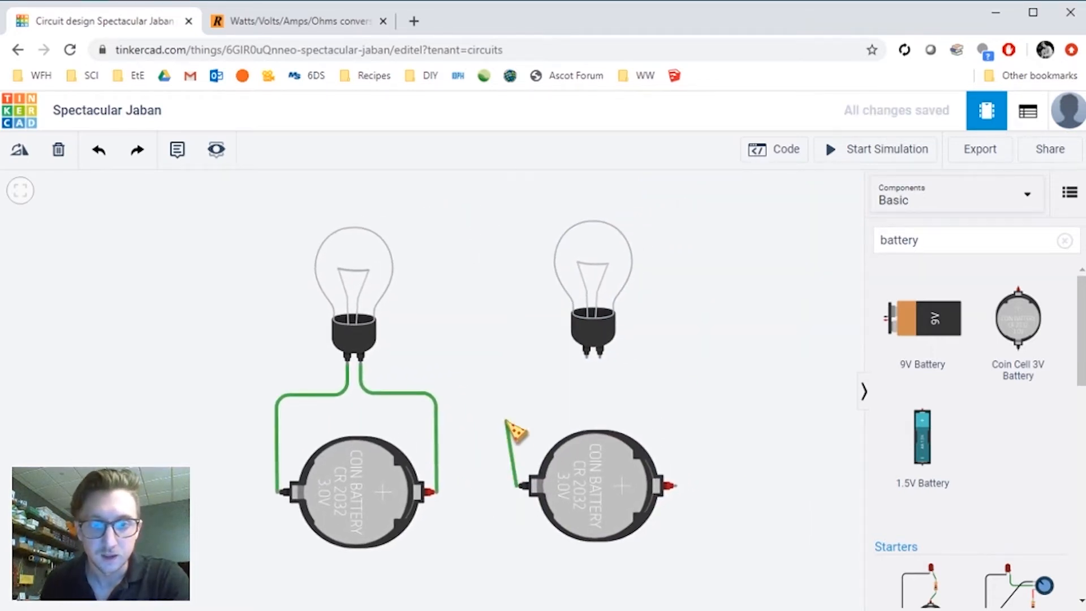
click(519, 391)
click(583, 388)
click(586, 356)
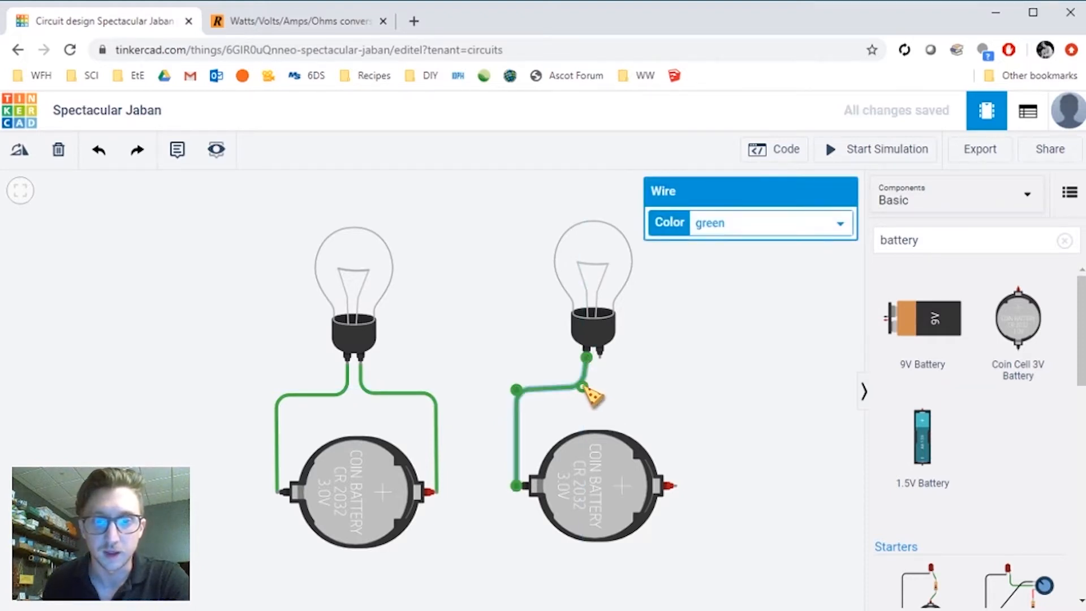
click(683, 381)
- Simulate the complete and the half-wired circuits side by side, then stop the simulation
scroll(713, 385, down, 2)
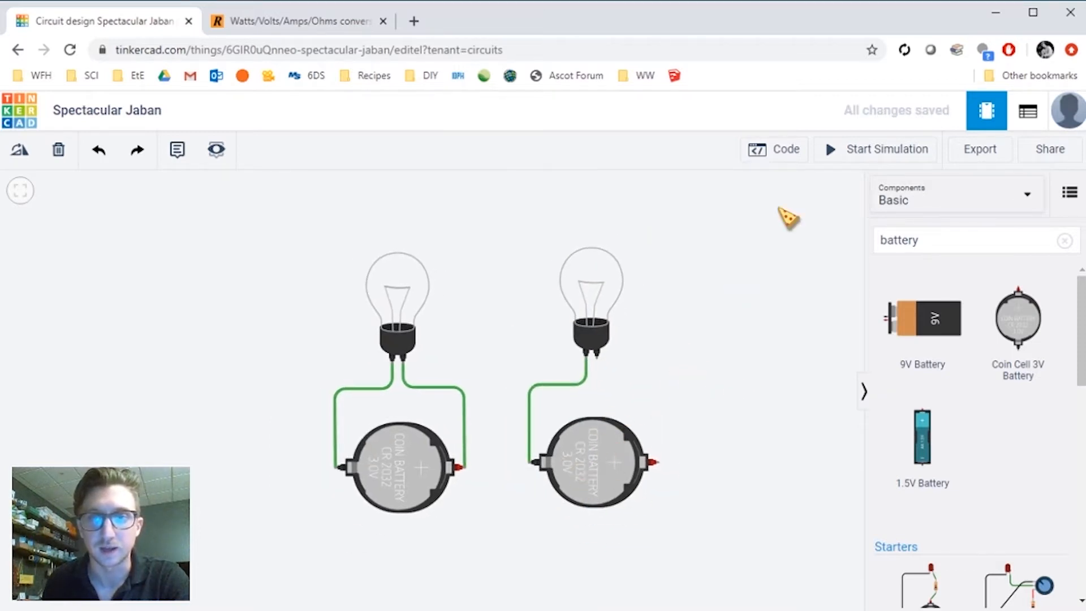
click(852, 151)
drag(776, 259, 834, 250)
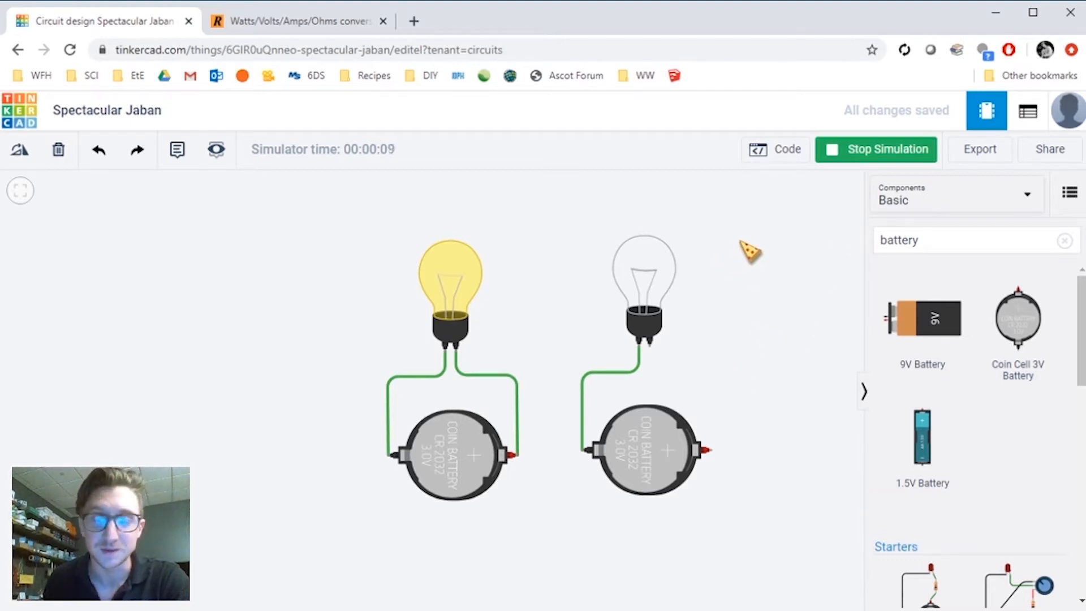
click(876, 149)
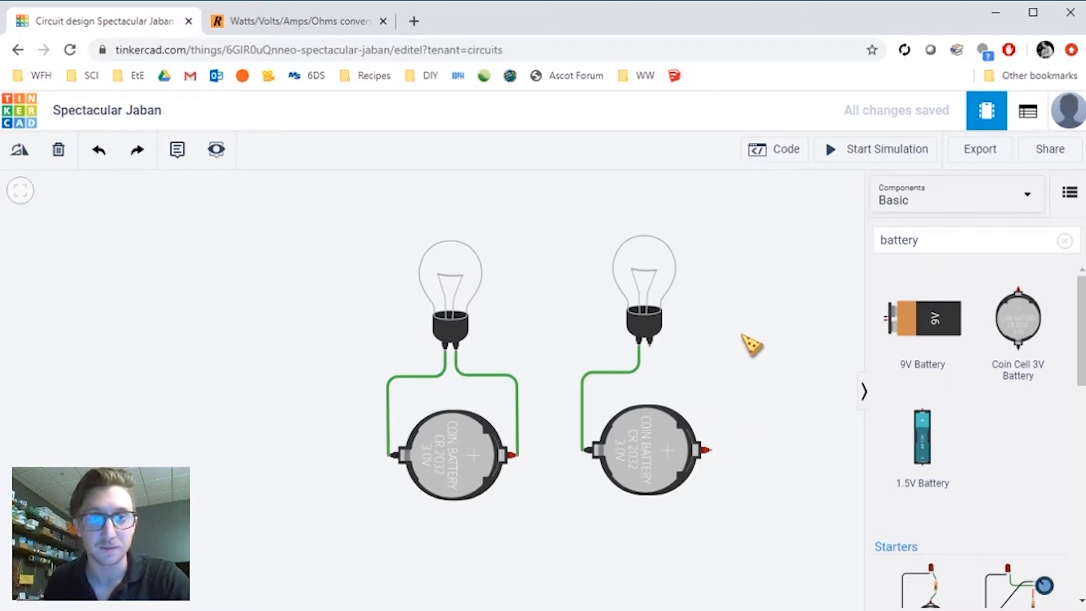
- Copy the second bulb and battery and paste a third pair to the right
drag(771, 359, 607, 355)
click(497, 272)
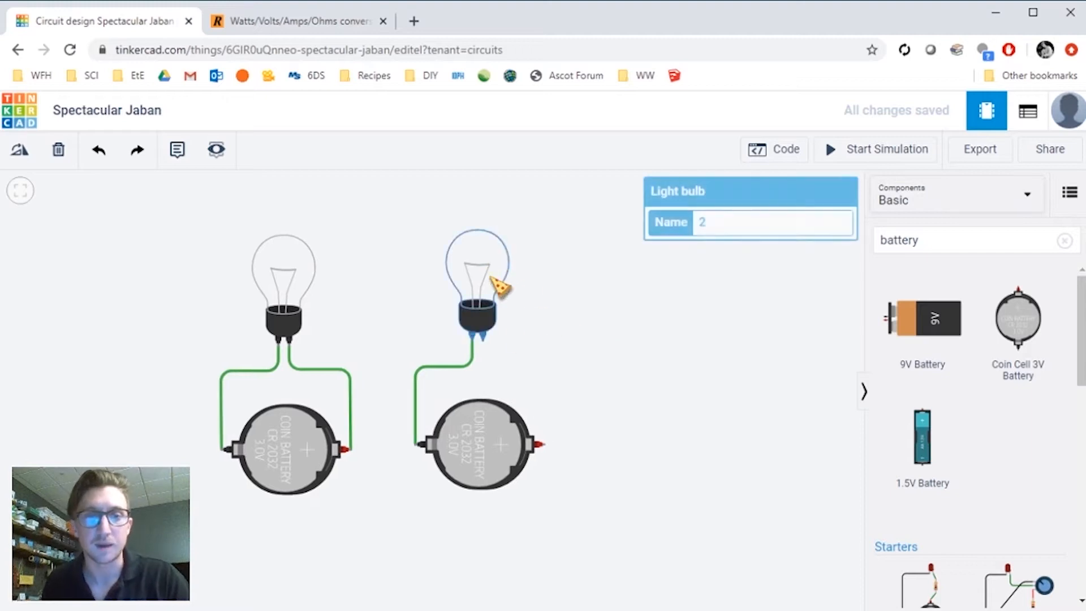
click(495, 447)
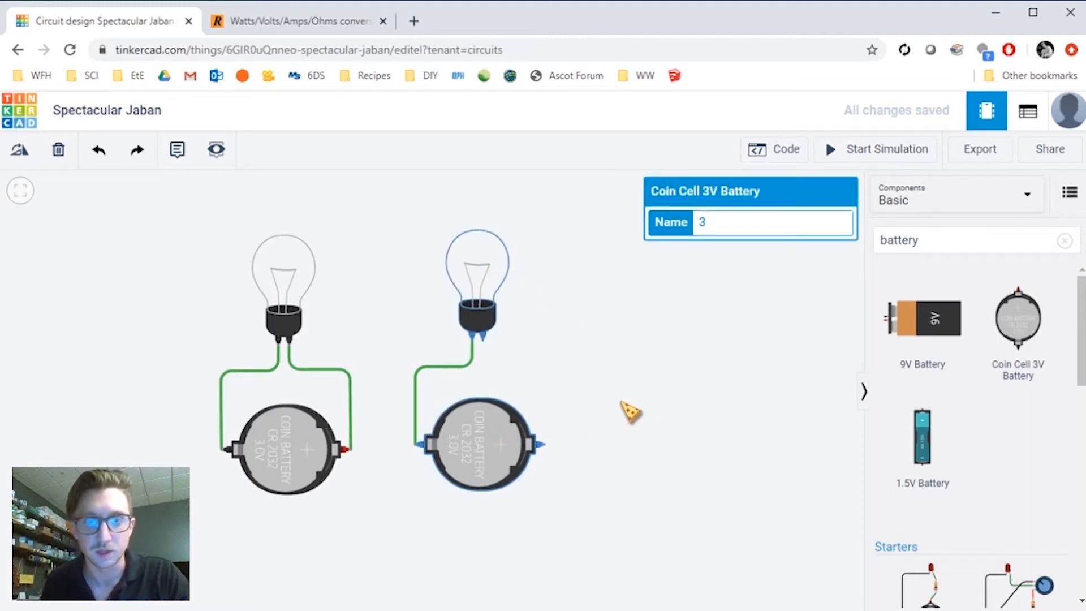
key(ctrl+c)
key(ctrl+v)
click(670, 404)
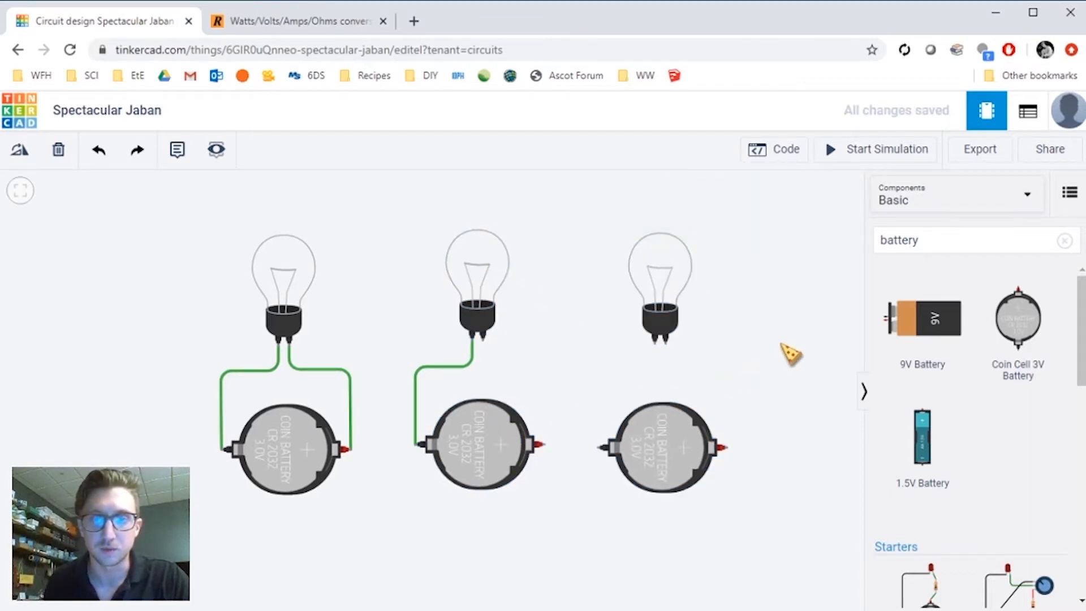
- Duplicate the third bulb beside it and shift the third battery to sit under both bulbs
click(691, 281)
key(ctrl+c)
key(ctrl+v)
drag(686, 453, 734, 457)
click(756, 305)
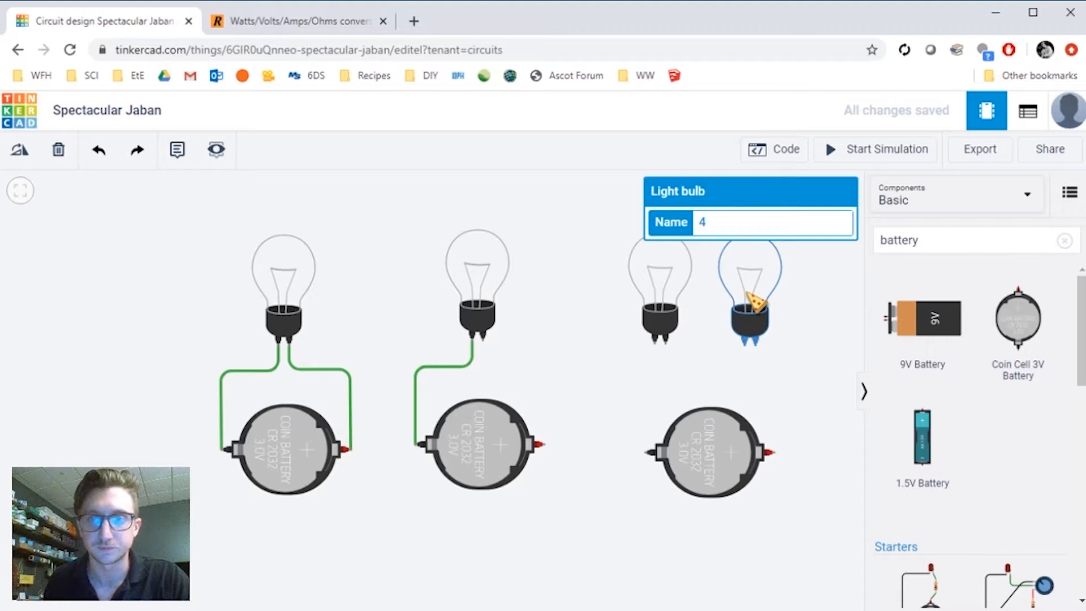
- Wire the third battery's positive terminal straight up to the right bulb's right terminal
click(826, 443)
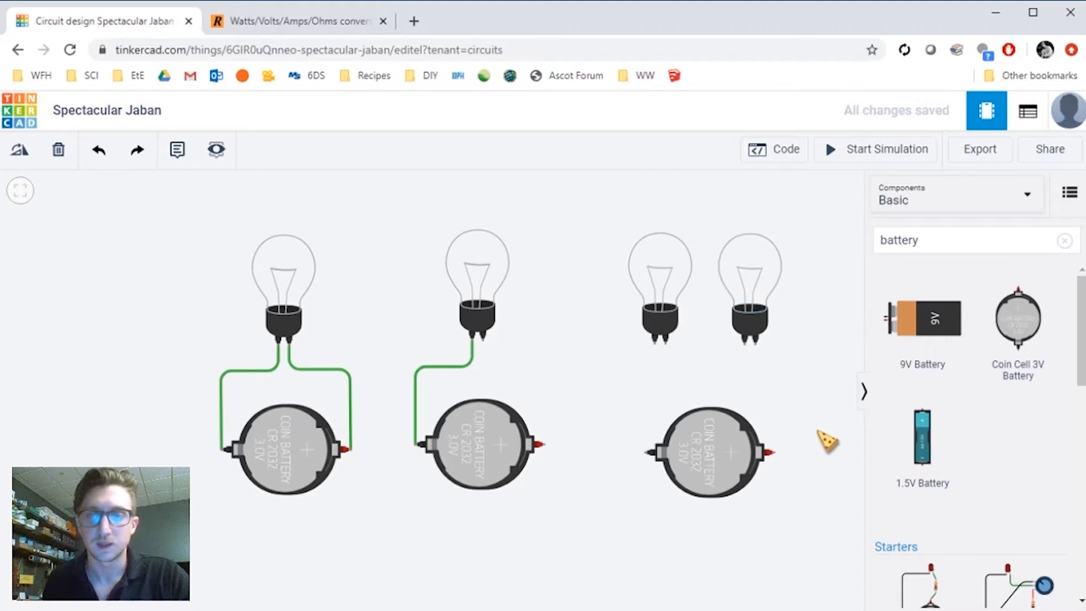
click(773, 454)
click(775, 341)
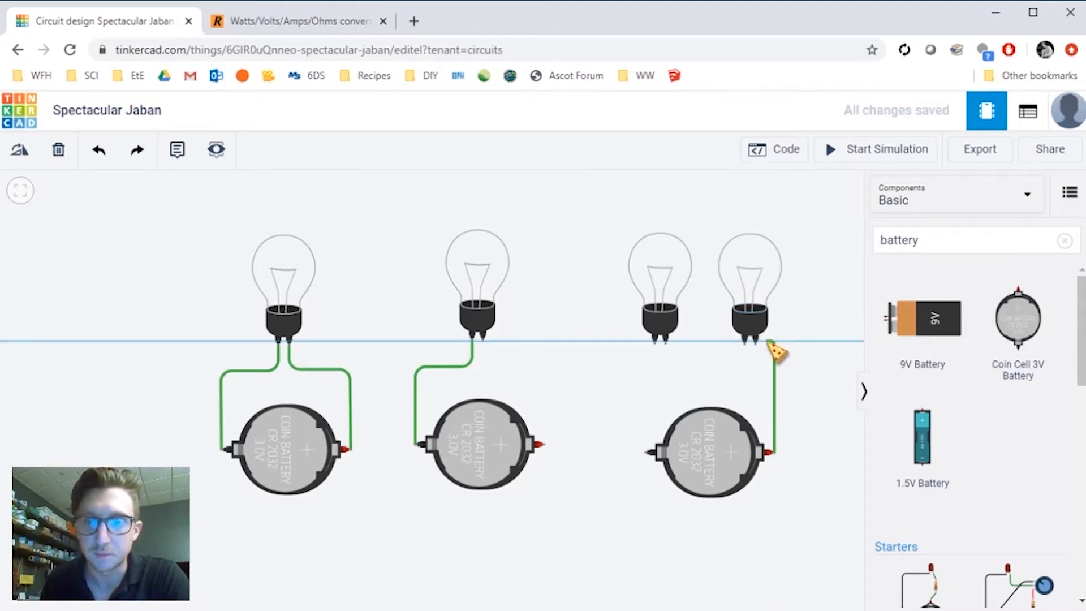
click(755, 343)
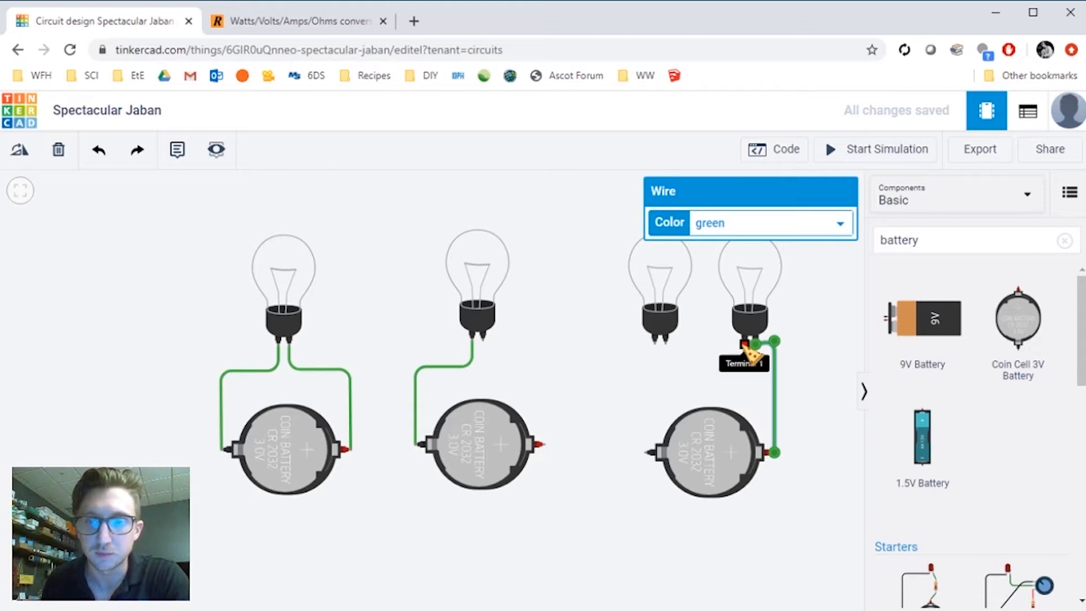
- Wire the third battery's negative terminal up to the left bulb's first terminal
click(649, 454)
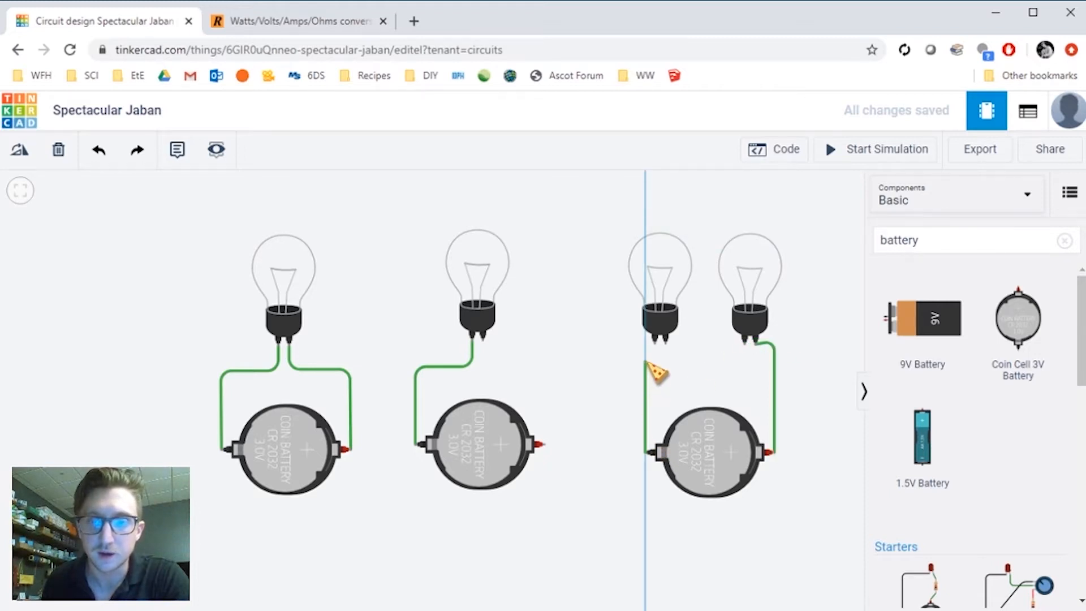
click(646, 341)
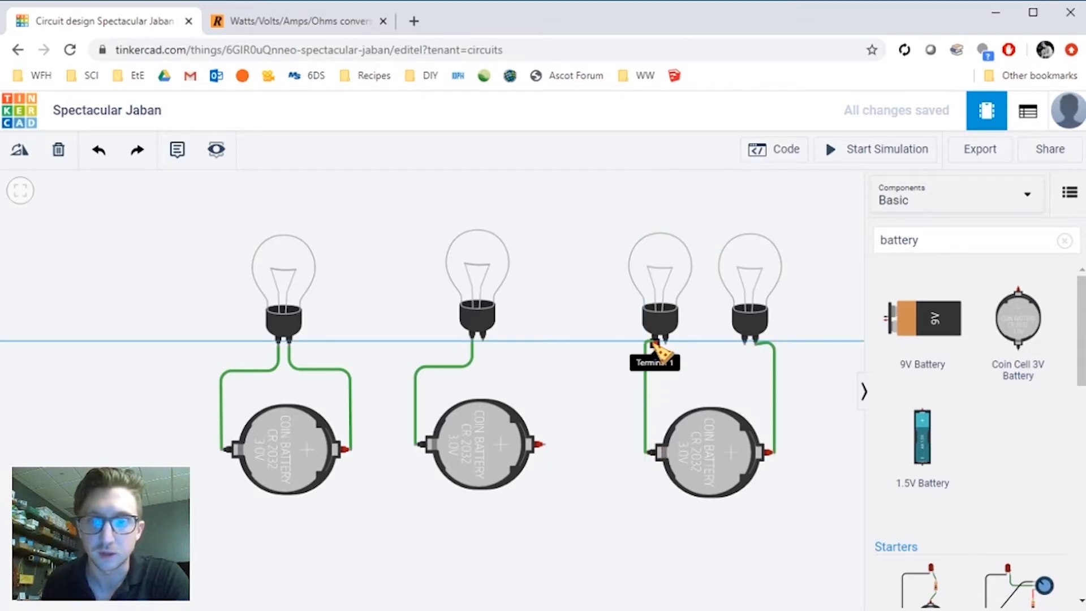
click(656, 342)
- Connect the left bulb's second terminal to the right bulb's first terminal to close the series loop
click(666, 341)
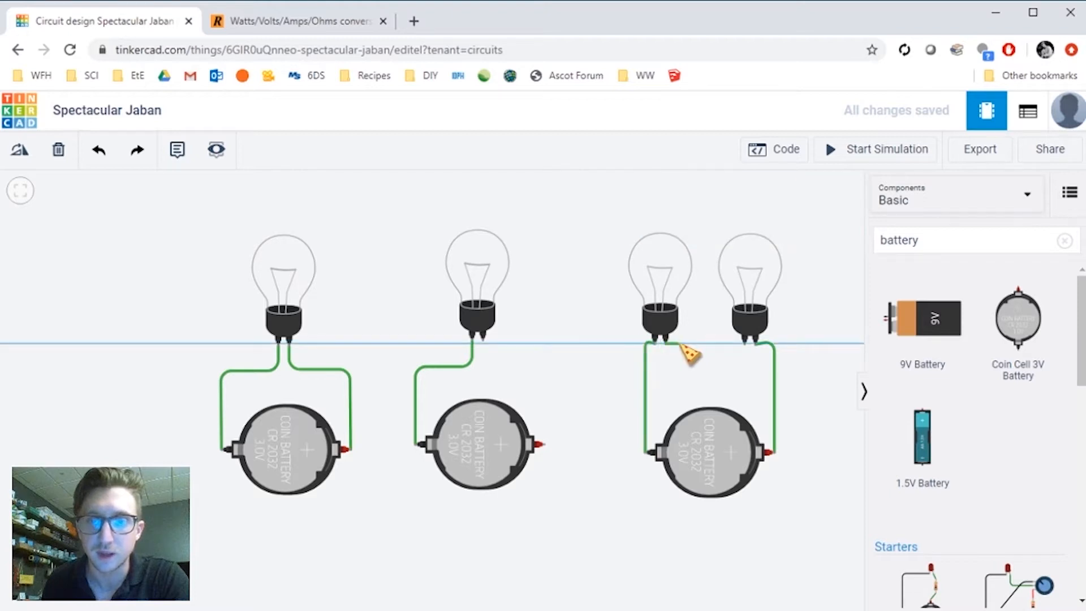
click(745, 344)
click(851, 336)
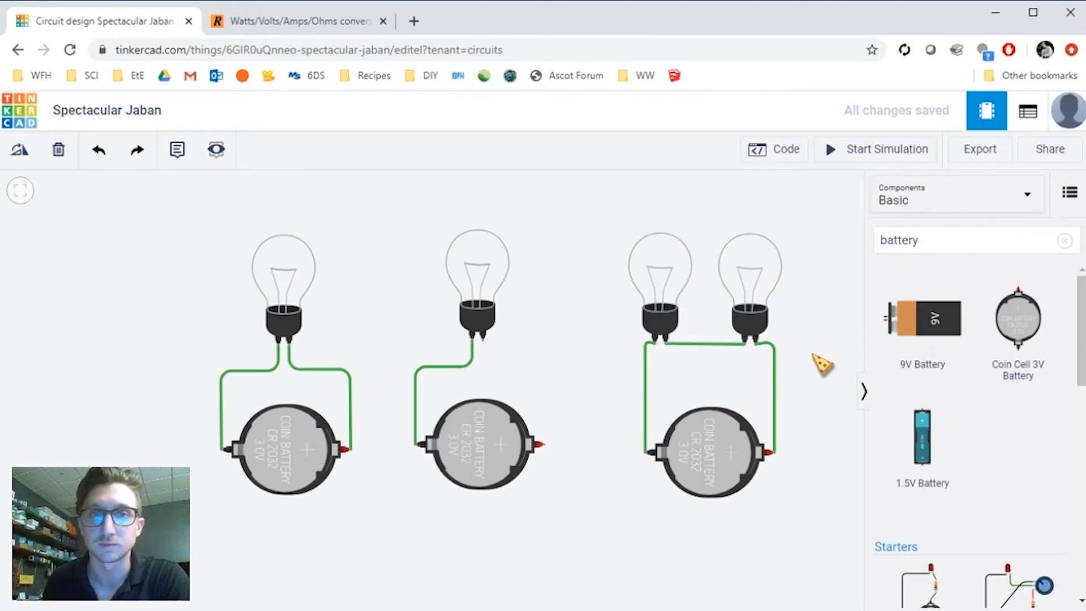
- Run the simulation to compare the two-bulb series circuit with the other circuits, then stop it
click(912, 158)
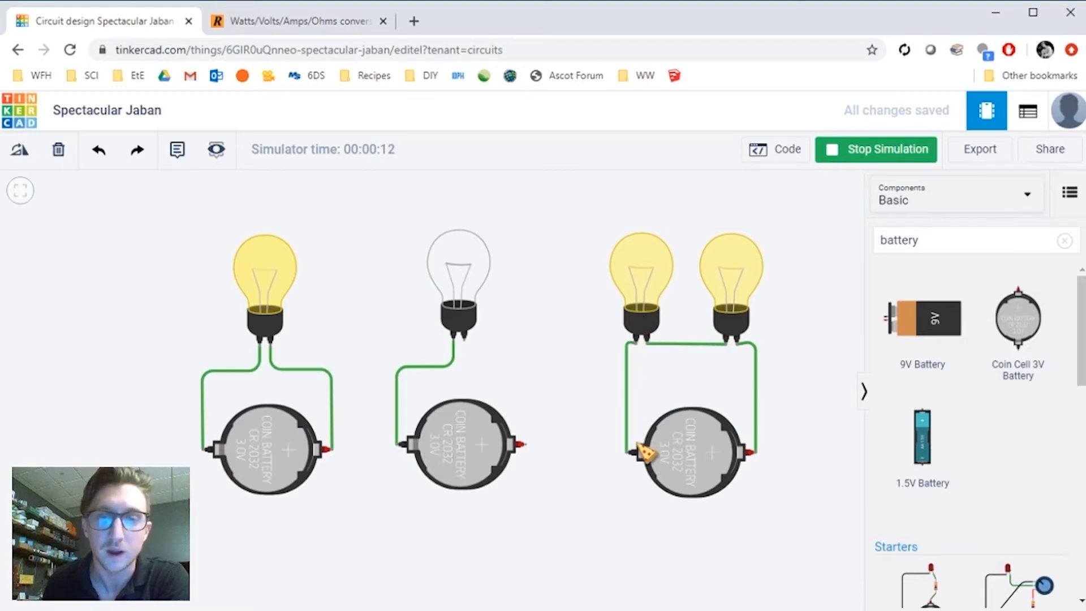
drag(764, 509, 767, 505)
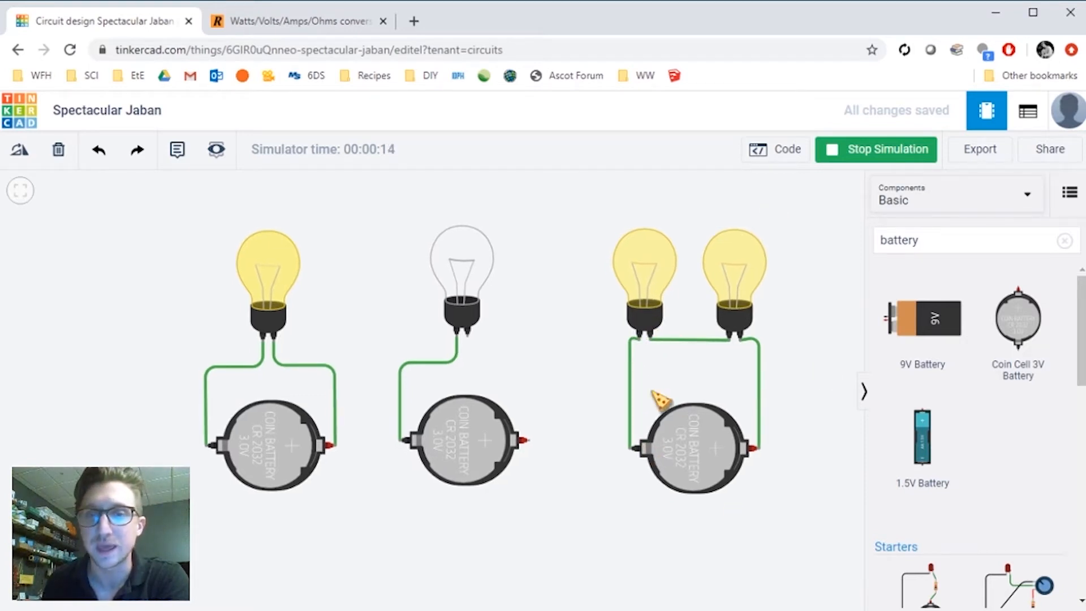
drag(783, 461, 781, 454)
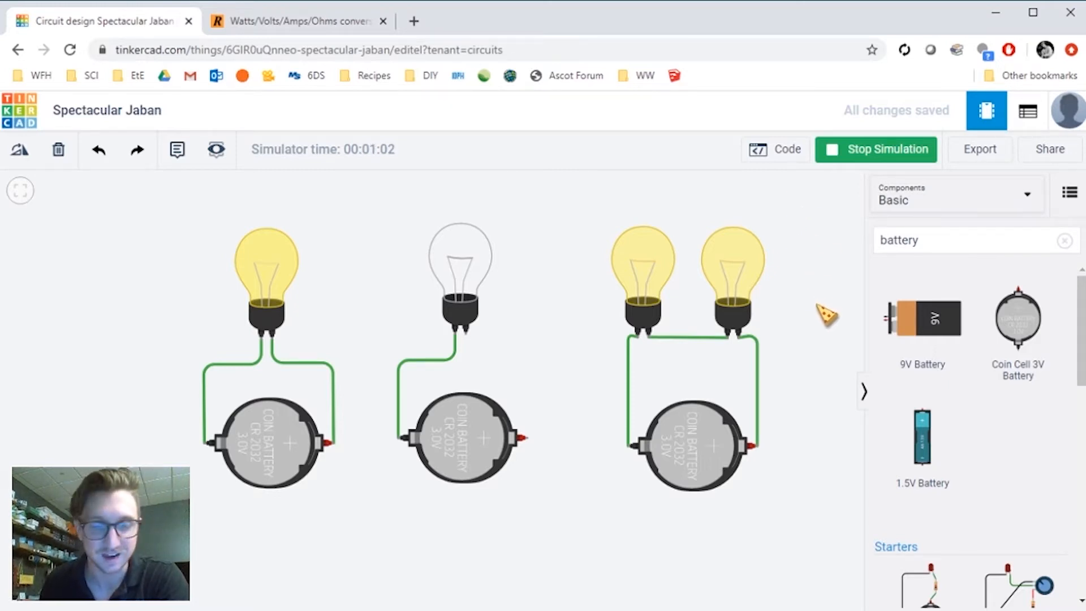
drag(820, 310, 492, 307)
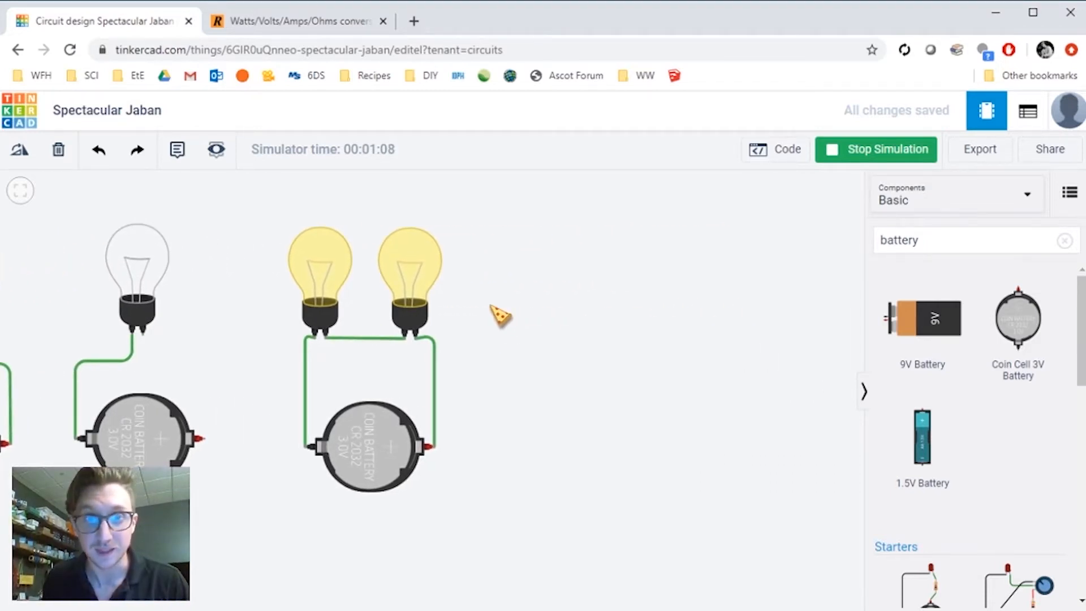
click(340, 290)
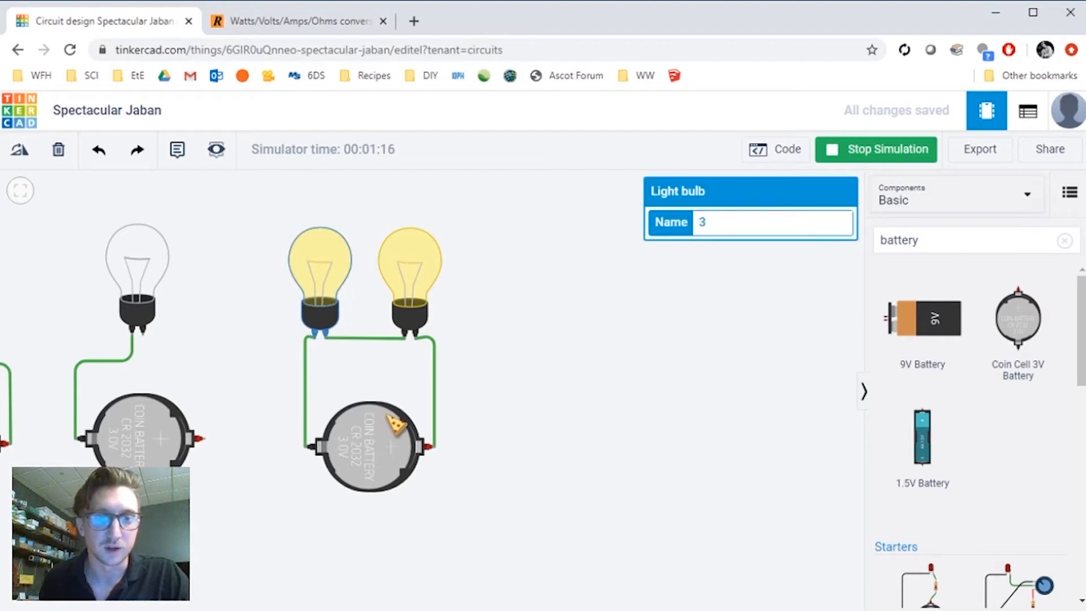
click(514, 295)
click(338, 277)
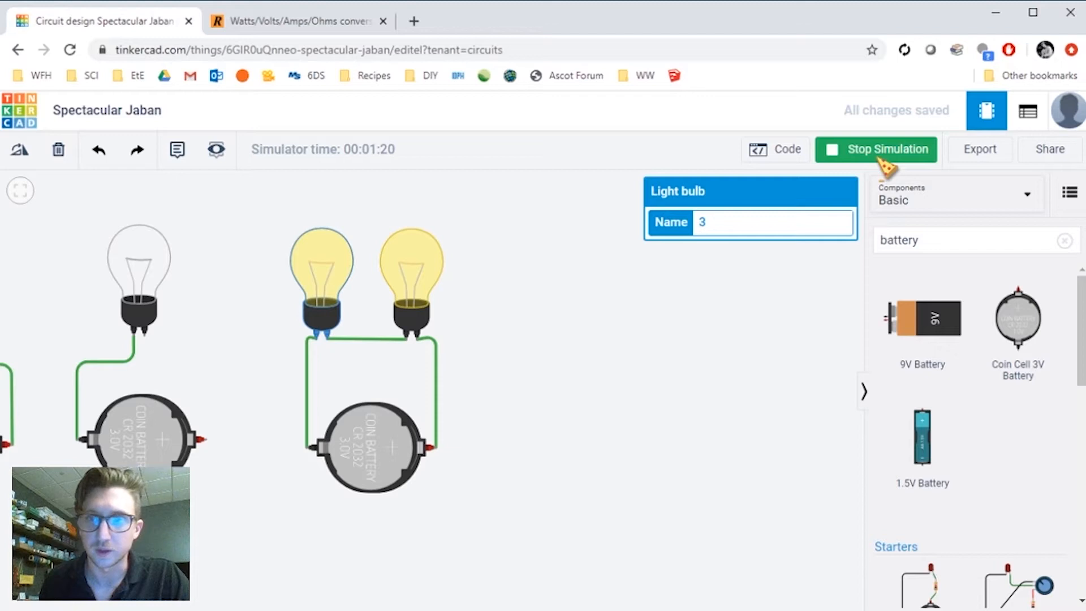
click(887, 151)
- Copy the series circuit's two bulbs and battery without wires and paste the copy to the right
click(419, 266)
click(367, 439)
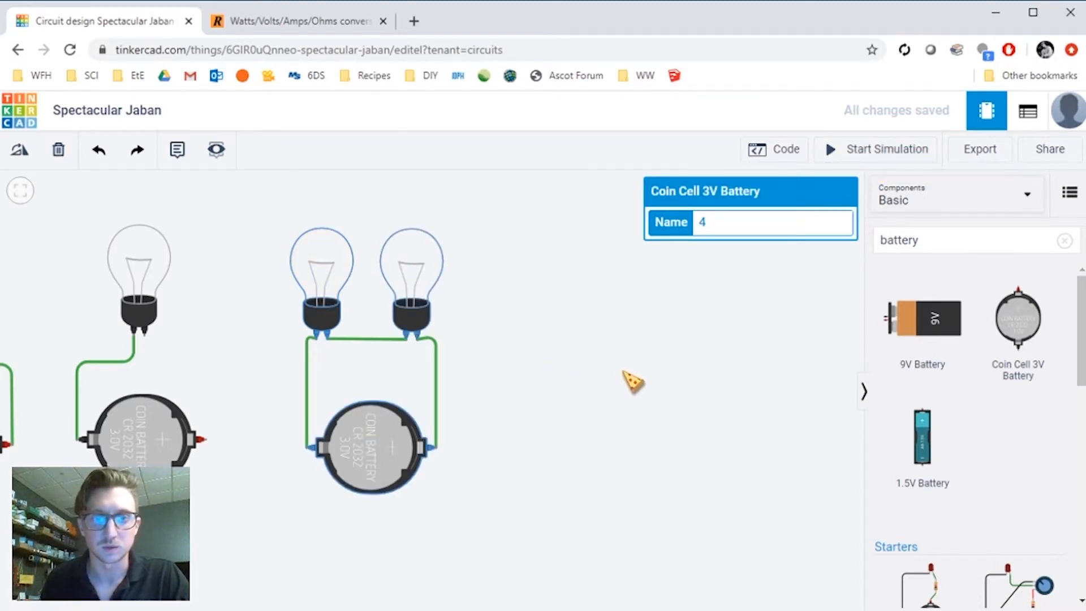
key(ctrl+c)
key(ctrl+v)
click(745, 379)
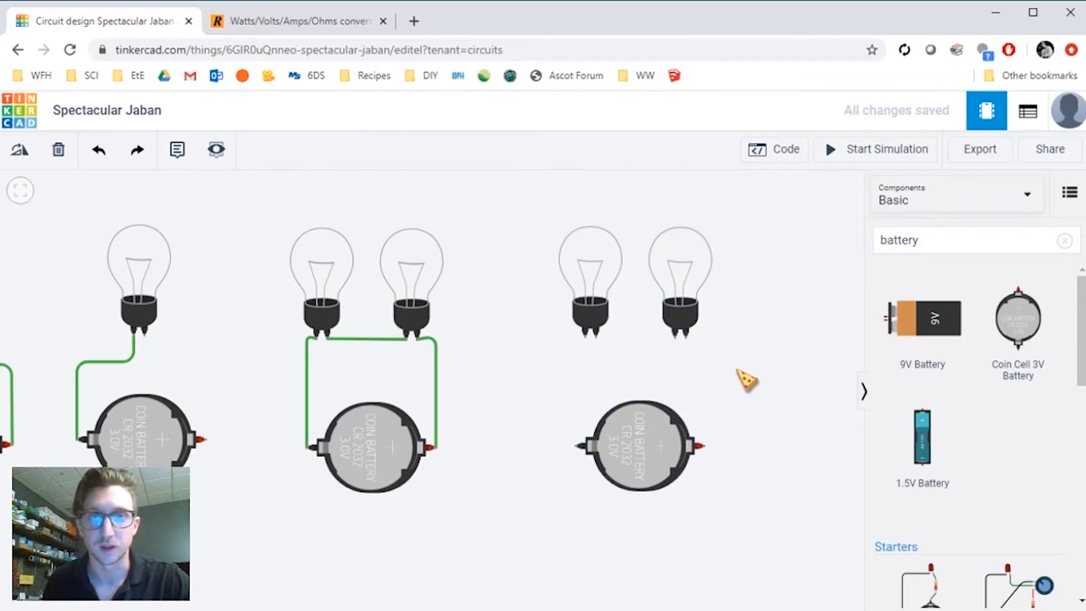
- Rotate the two new bulbs so they tilt outward and position them above the new battery
drag(691, 283, 709, 279)
key(r)
click(594, 277)
key(r)
key(r)
key(r)
key(r)
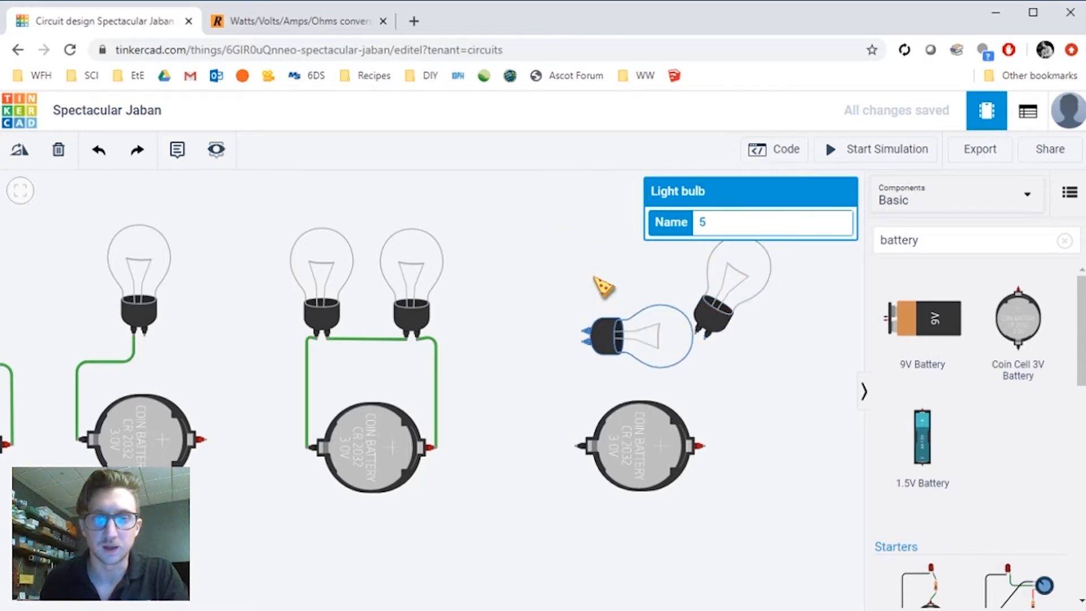
key(r)
key(r)
key(r)
key(r)
key(r)
key(r)
key(r)
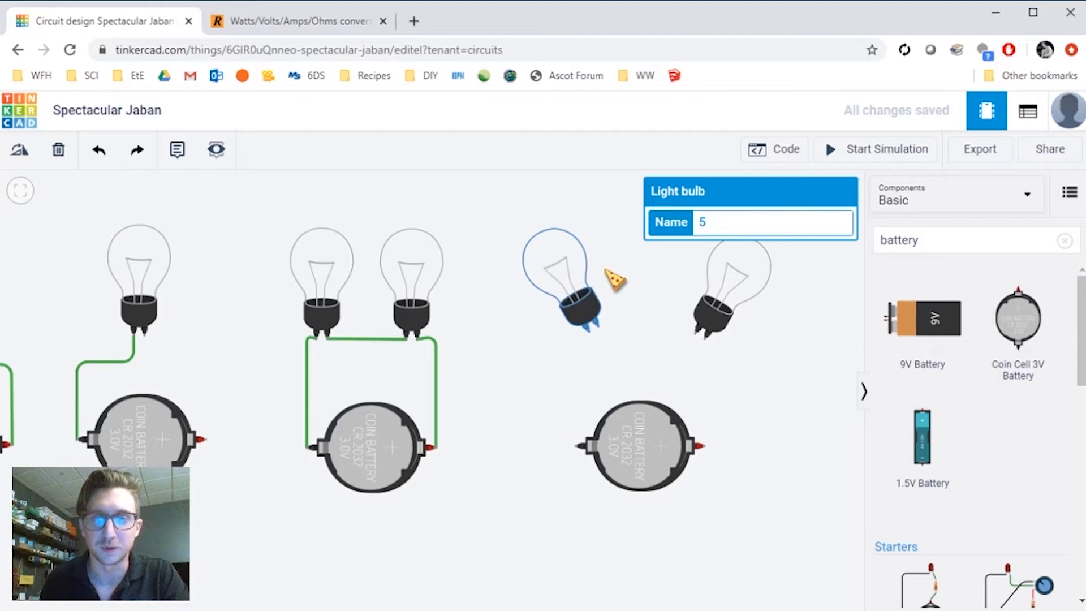
drag(592, 266, 588, 271)
drag(709, 299, 711, 291)
click(811, 340)
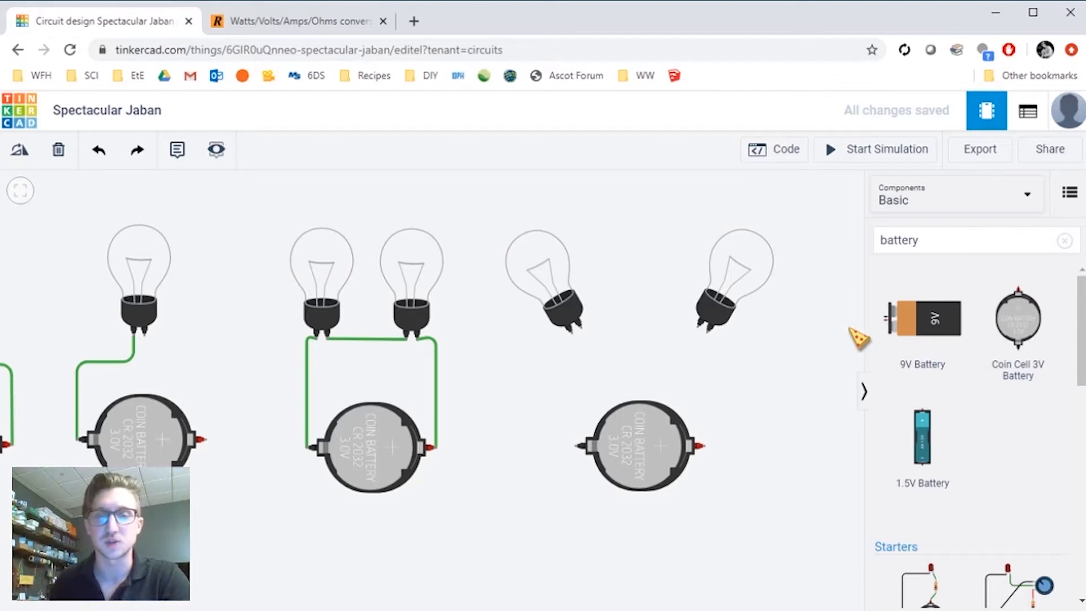
- Wire the new battery's negative terminal up to the left bulb's first terminal
click(577, 444)
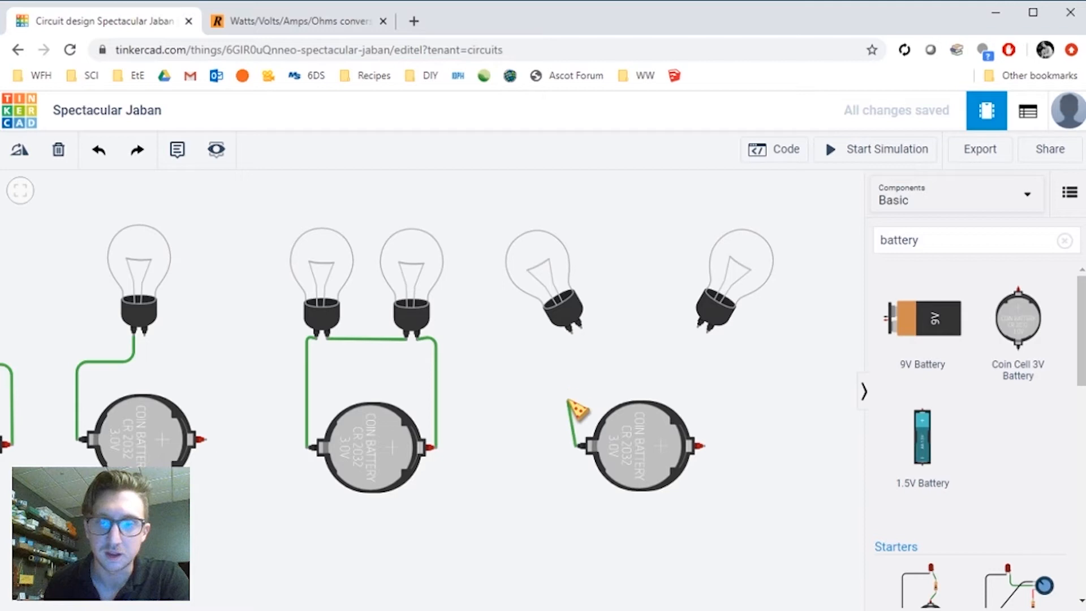
click(573, 334)
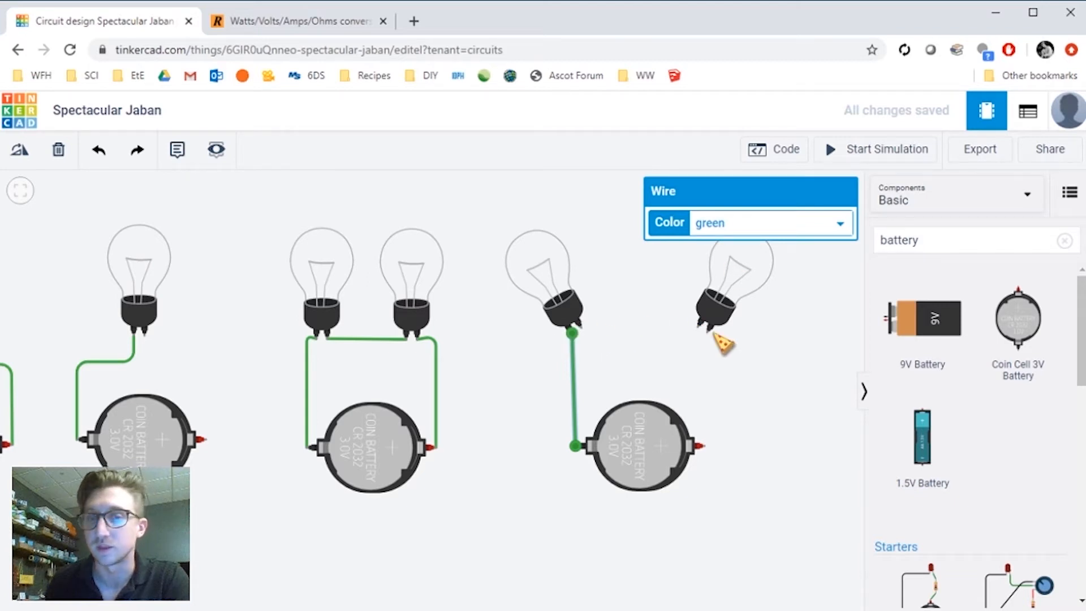
click(635, 359)
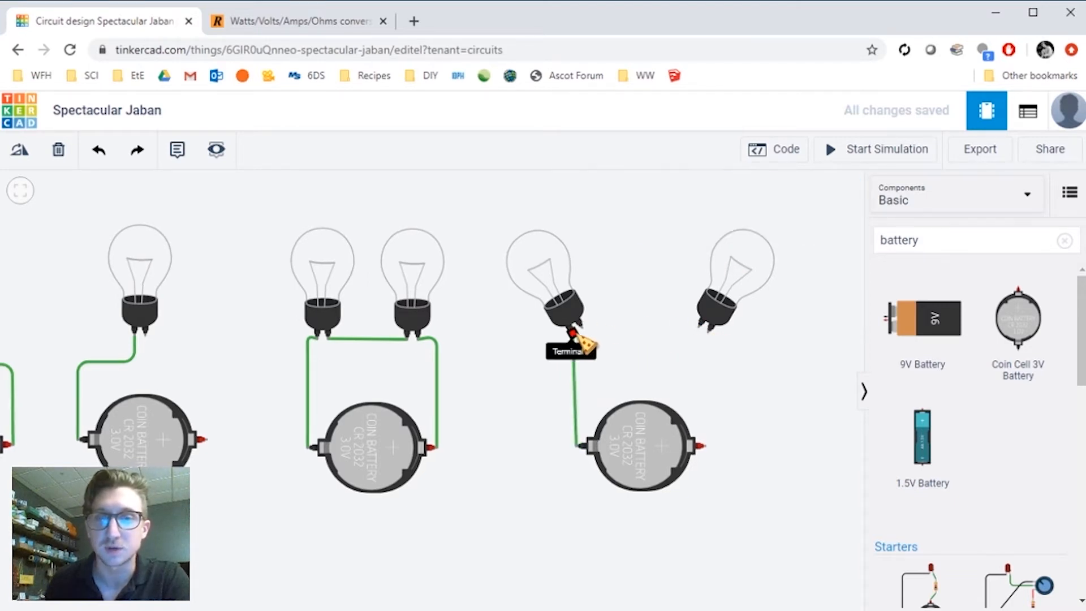
- Wire the left bulb's first terminal across to the right bulb's first terminal
click(574, 332)
click(687, 330)
click(708, 333)
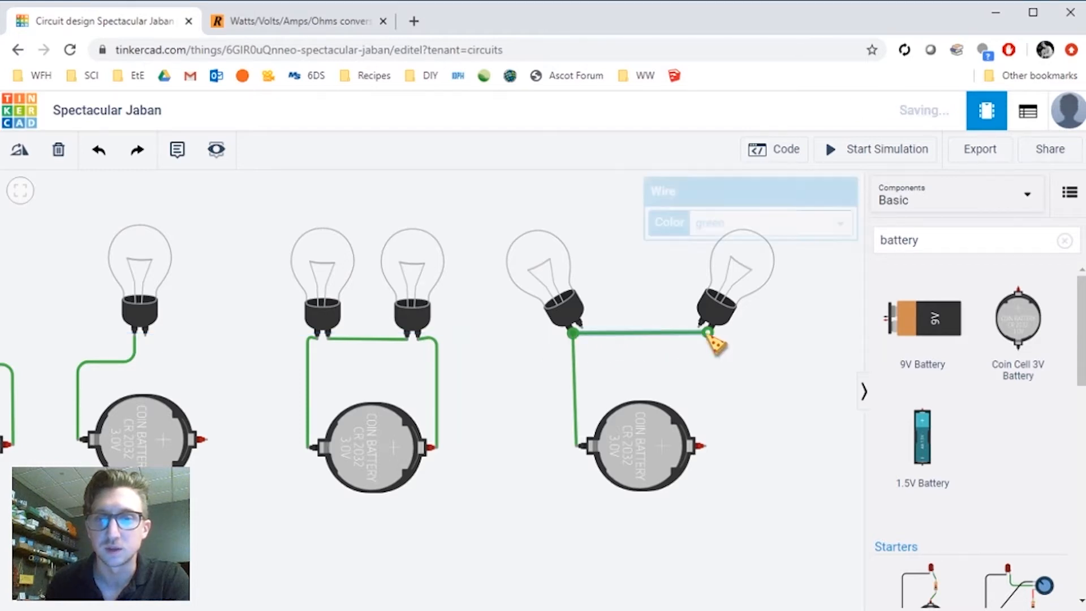
click(602, 356)
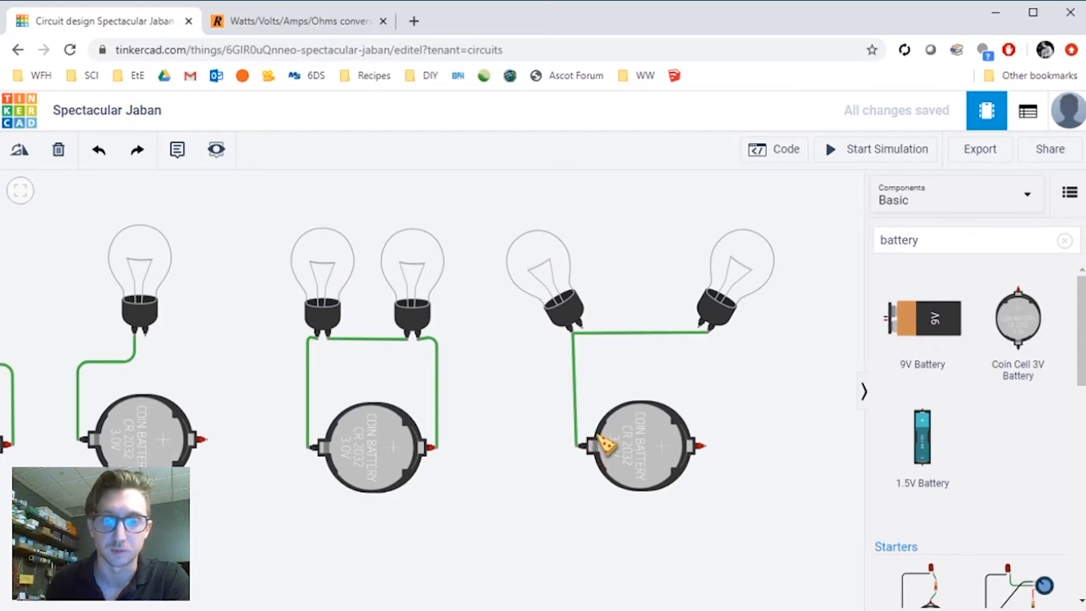
- Wire the battery's positive terminal to the right bulb's second terminal and link both bulbs' second terminals
click(706, 450)
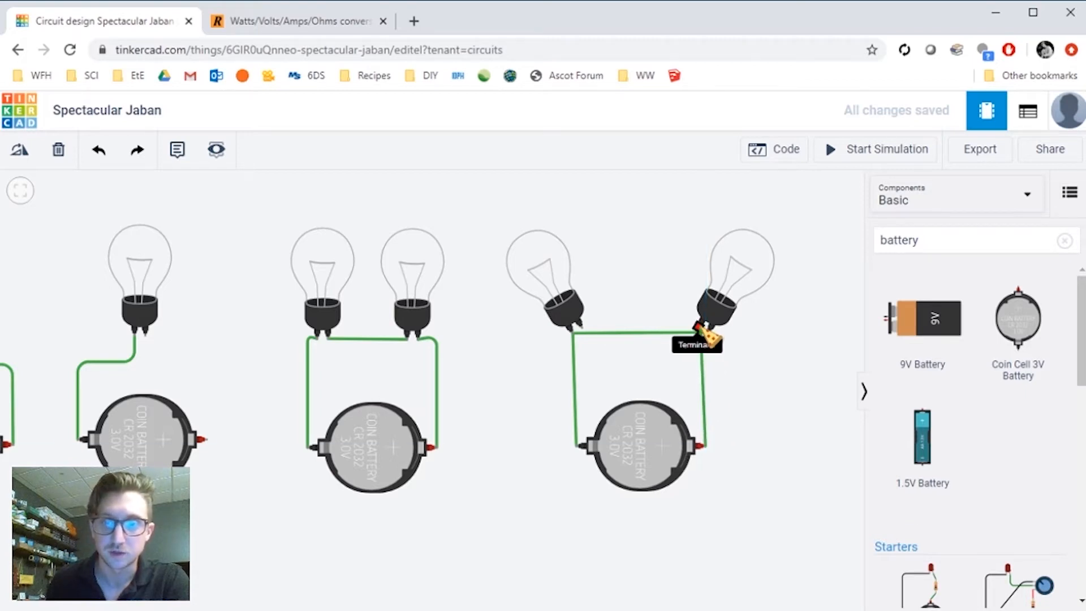
click(701, 327)
click(676, 324)
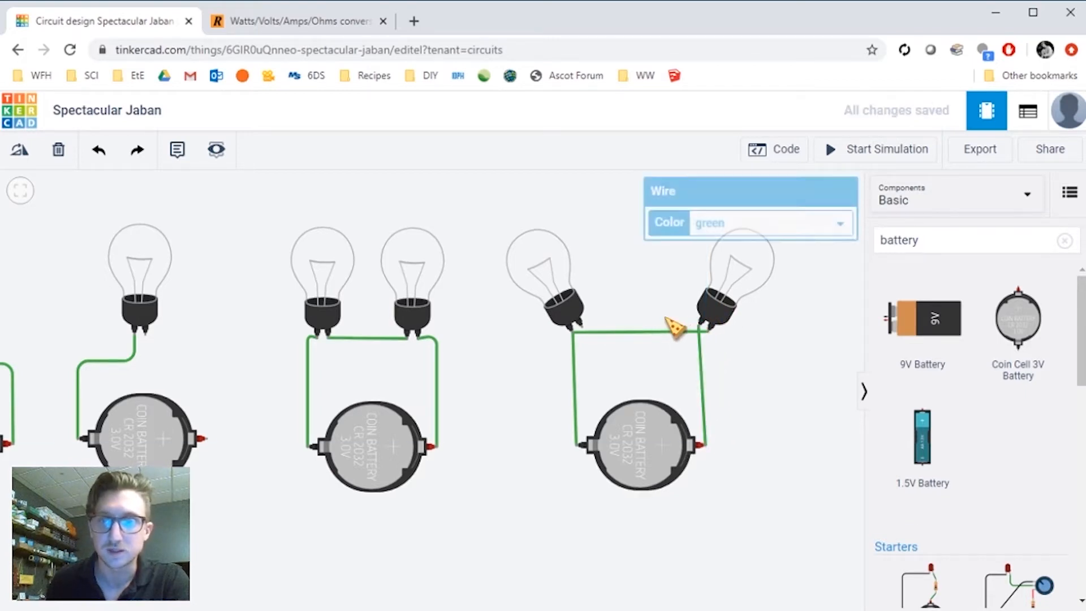
click(699, 326)
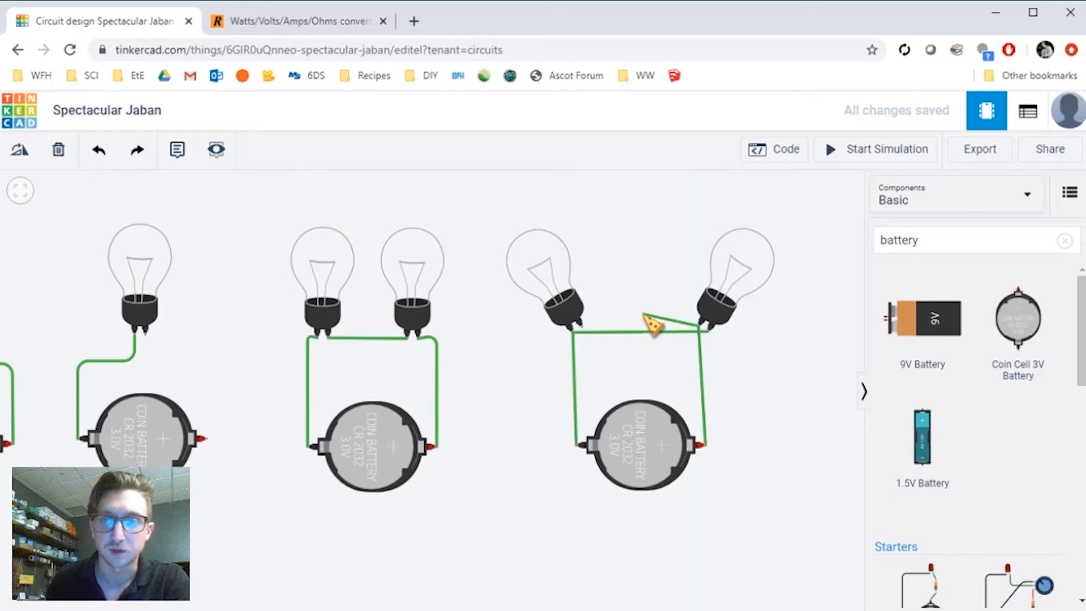
click(582, 326)
- Spread the two new bulbs slightly further apart
drag(720, 309, 749, 302)
drag(571, 282, 546, 273)
click(581, 357)
click(565, 351)
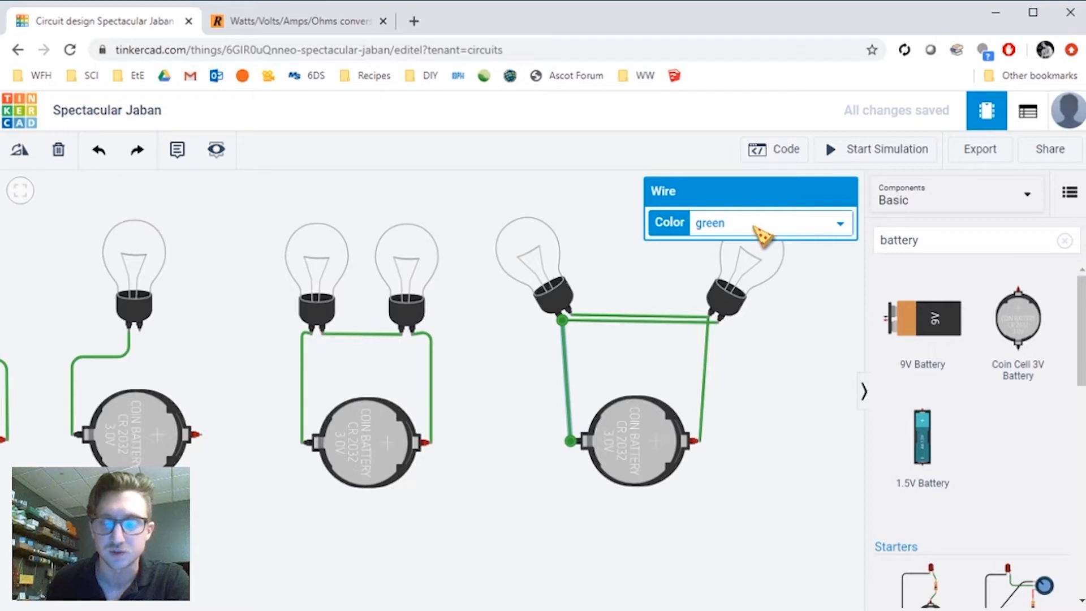
click(809, 463)
- Recolor the wire from the battery's negative terminal and the lower bulb-to-bulb wire black
scroll(623, 493, up, 3)
scroll(665, 534, up, 2)
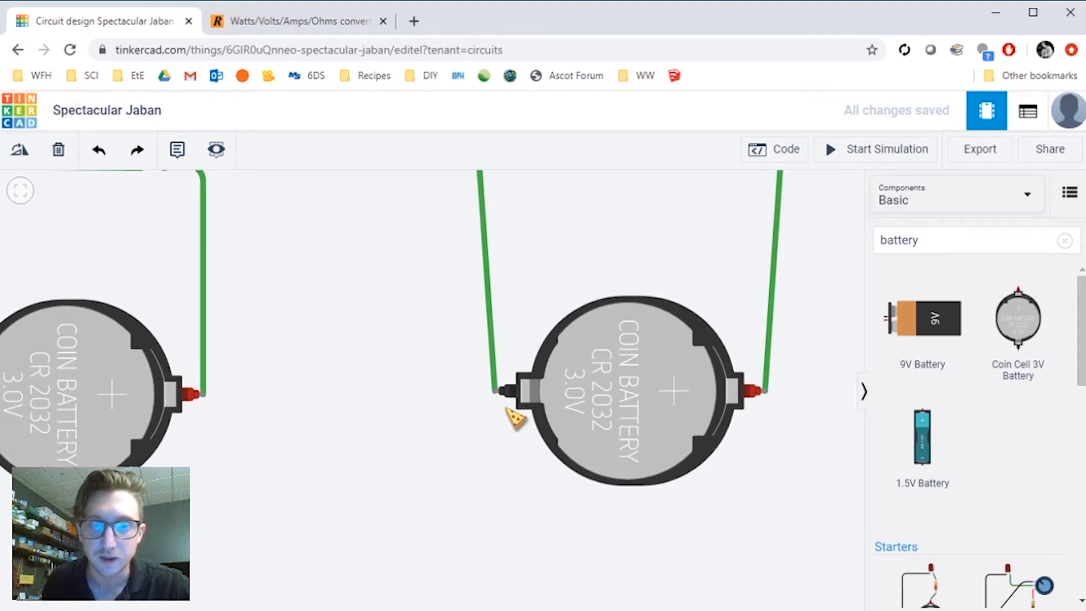
scroll(643, 364, down, 3)
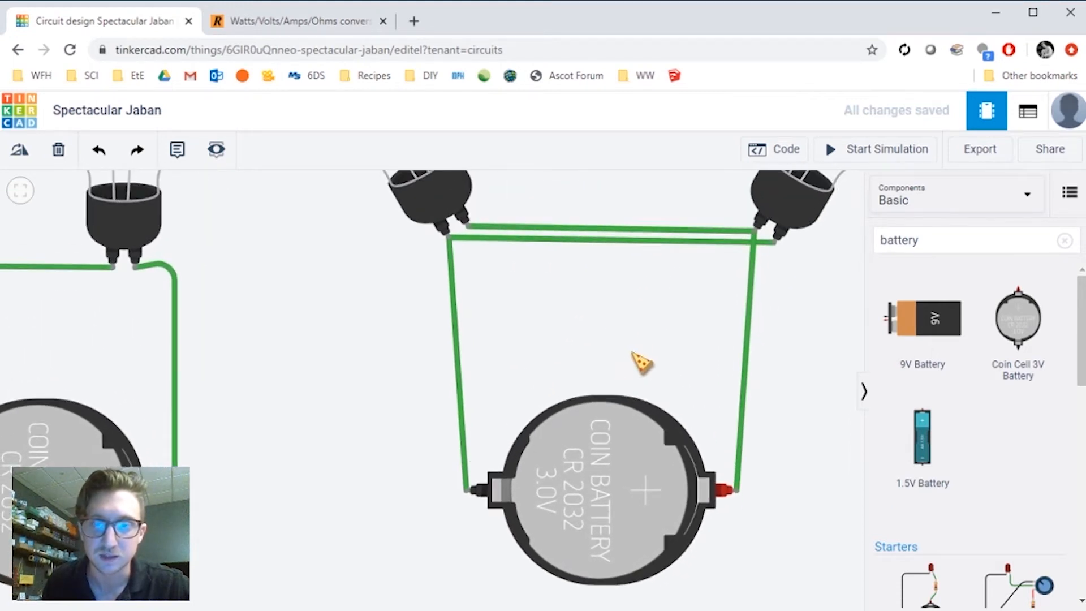
click(490, 320)
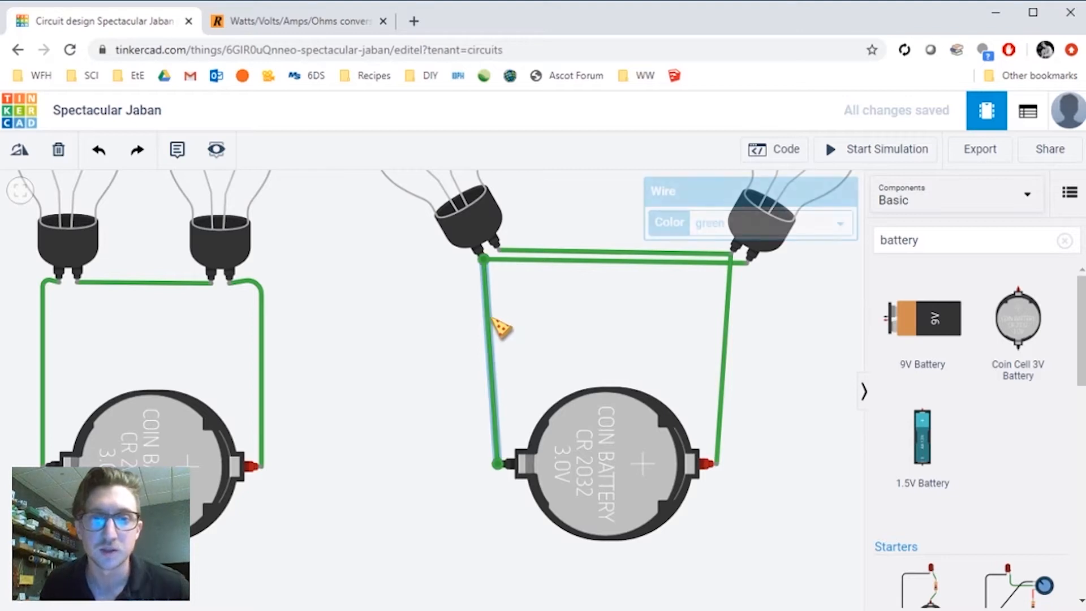
click(715, 215)
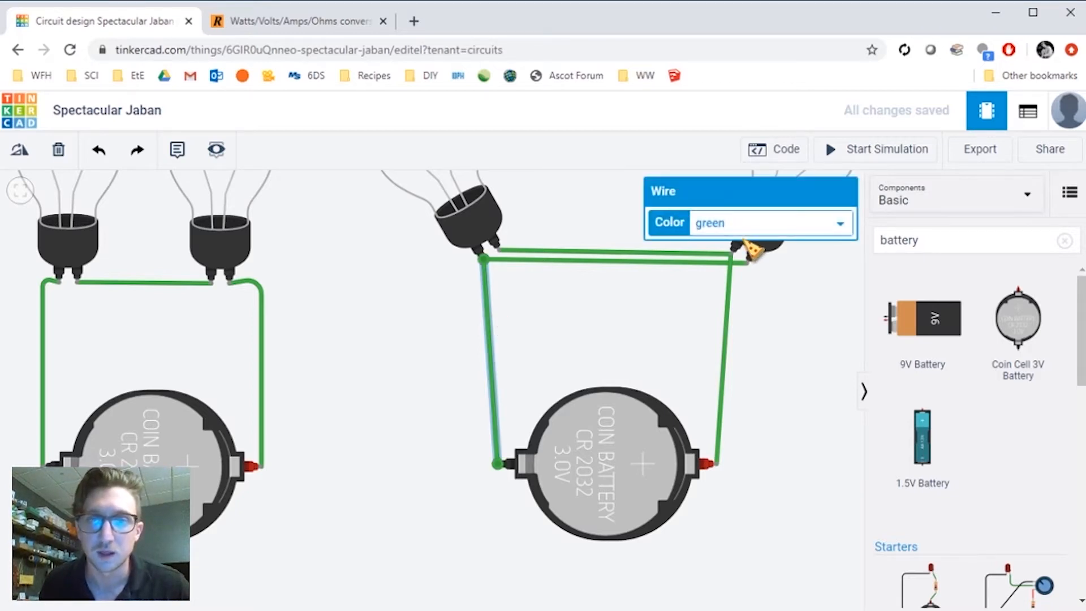
click(743, 240)
click(625, 261)
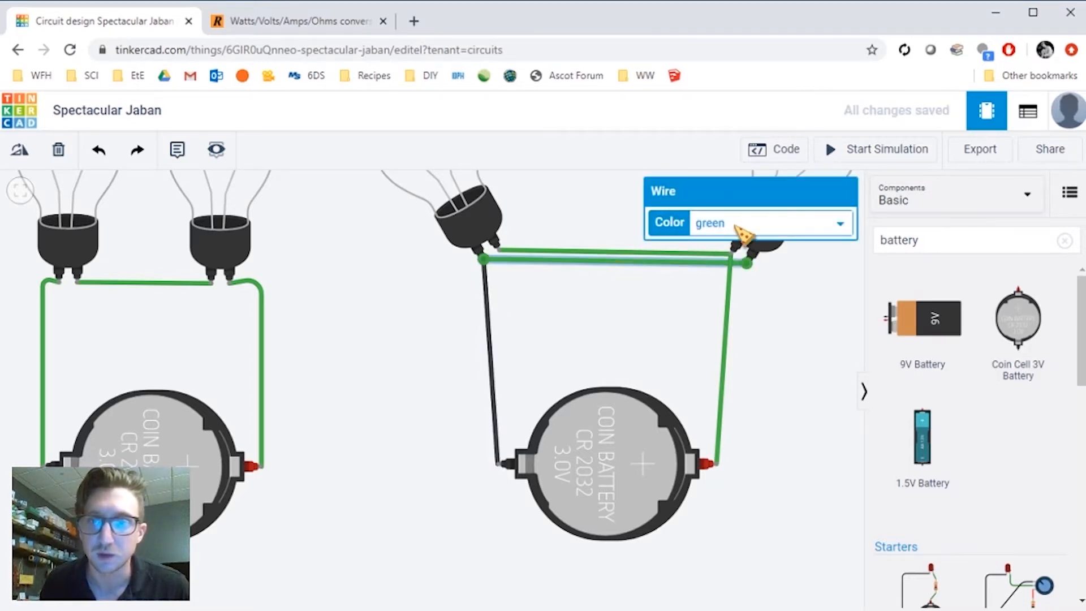
click(732, 242)
click(668, 253)
- Recolor the upper bulb-to-bulb wire and the wire from the battery's positive terminal red
click(718, 223)
click(743, 249)
click(732, 314)
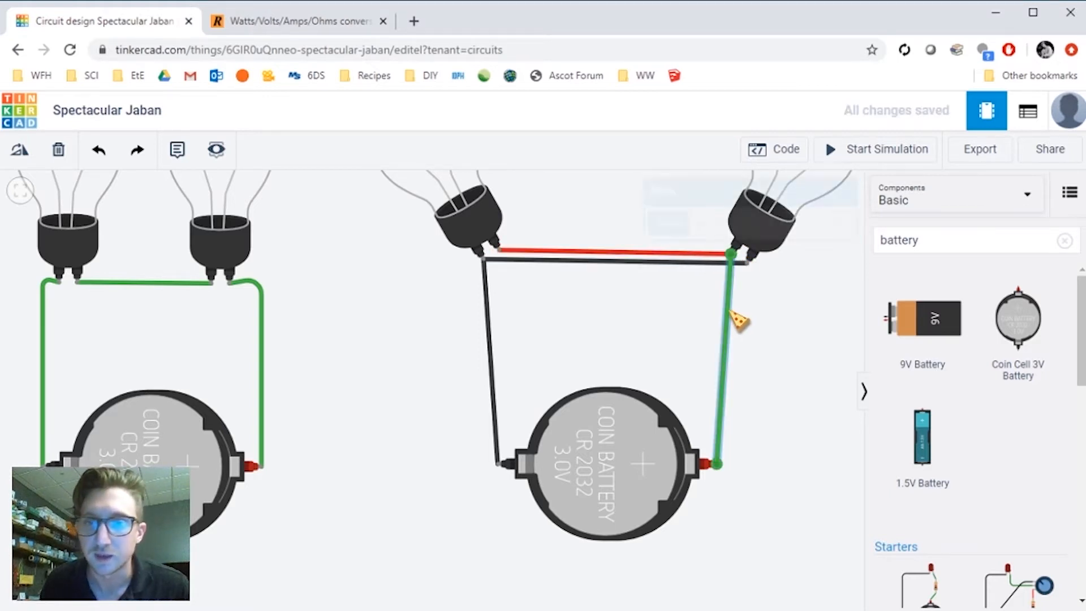
click(728, 225)
click(758, 266)
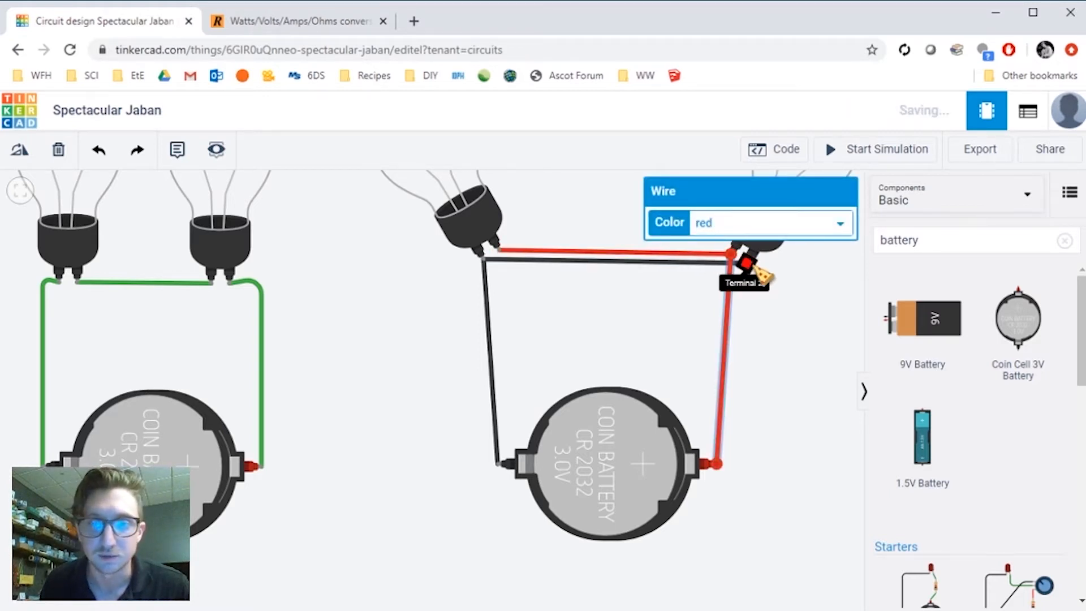
click(817, 340)
- Run the simulation to compare the parallel circuit with the series circuit
scroll(817, 337, down, 5)
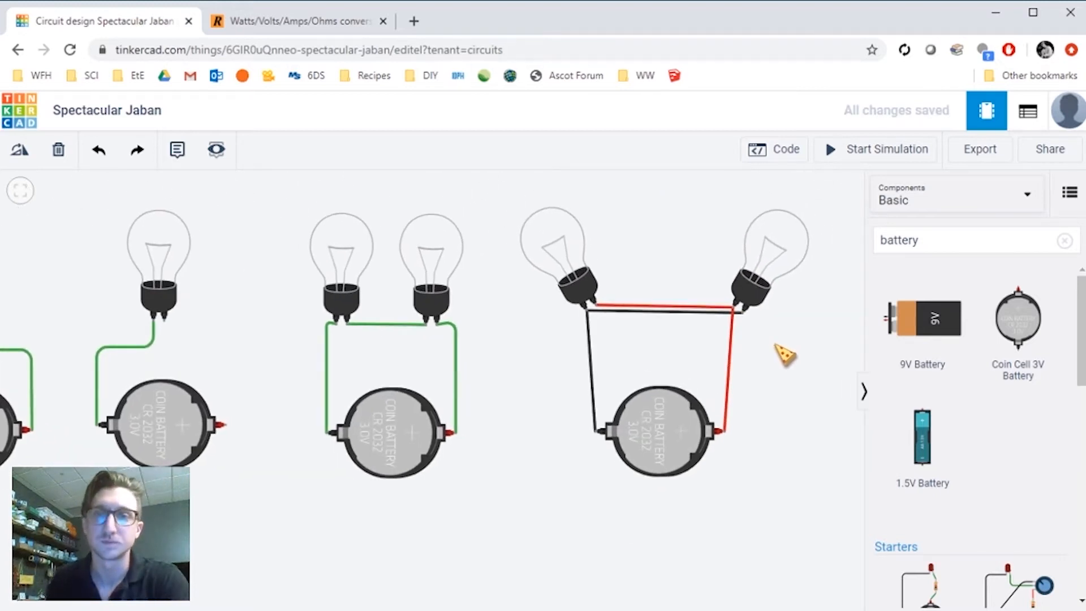
drag(820, 388, 807, 395)
click(884, 160)
scroll(825, 388, up, 4)
drag(788, 385, 799, 382)
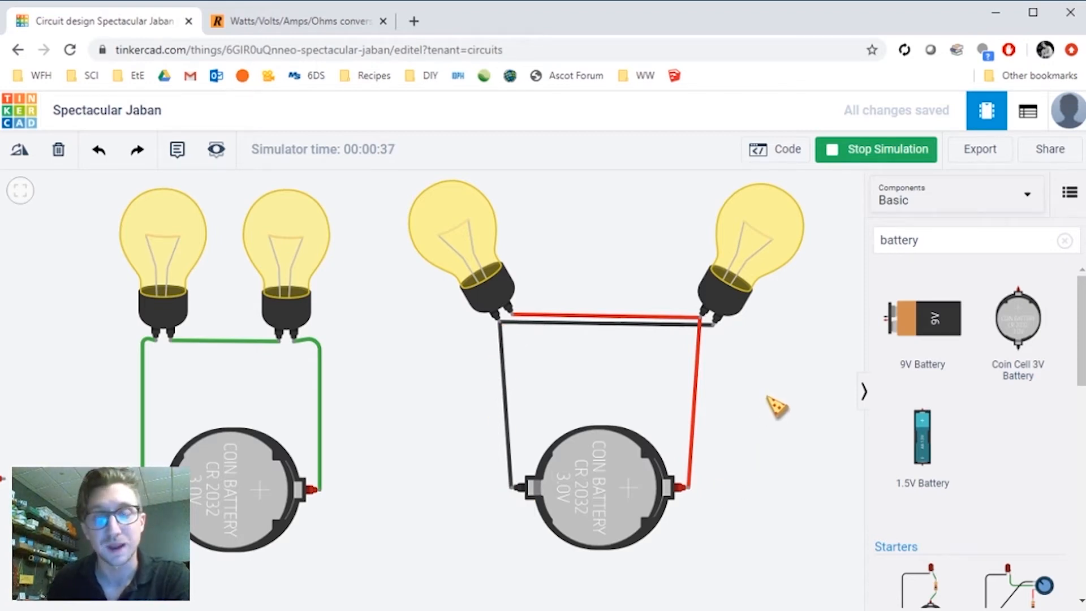
scroll(800, 355, down, 2)
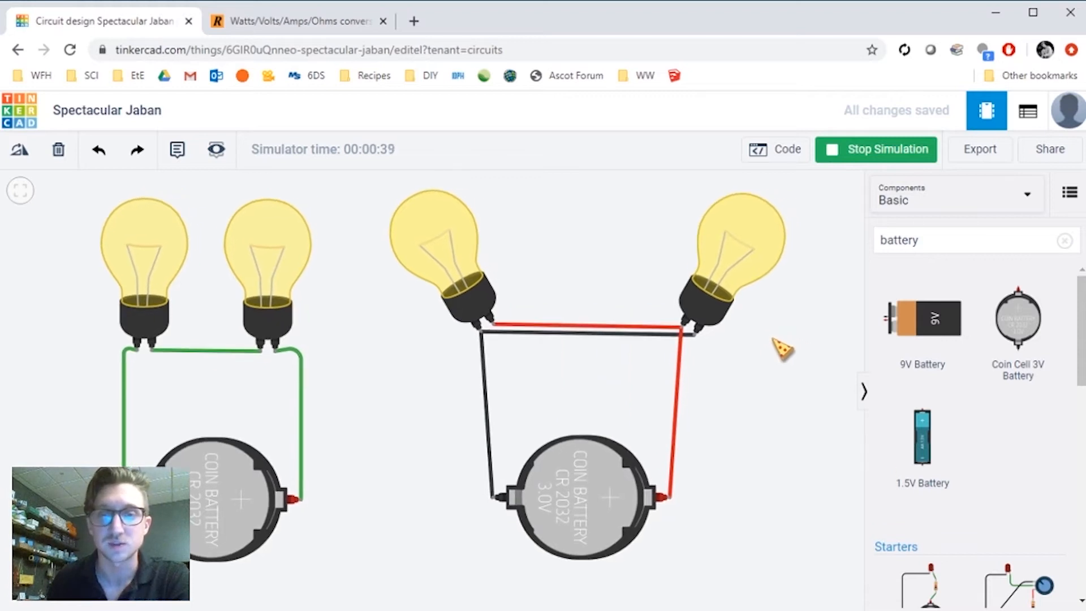
click(727, 261)
click(781, 344)
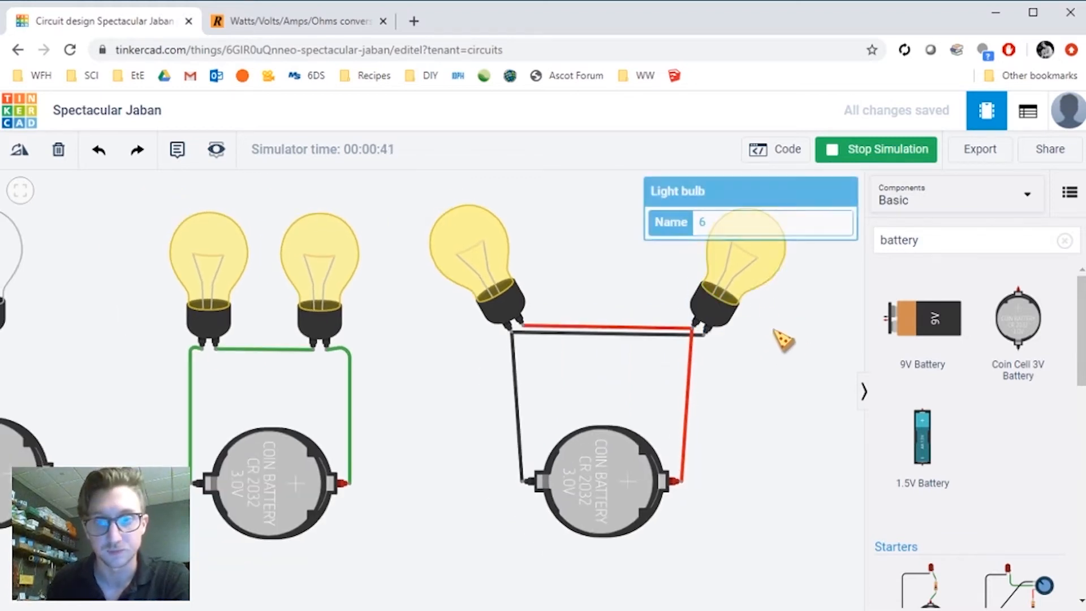
- Stop the simulation
drag(779, 371, 775, 378)
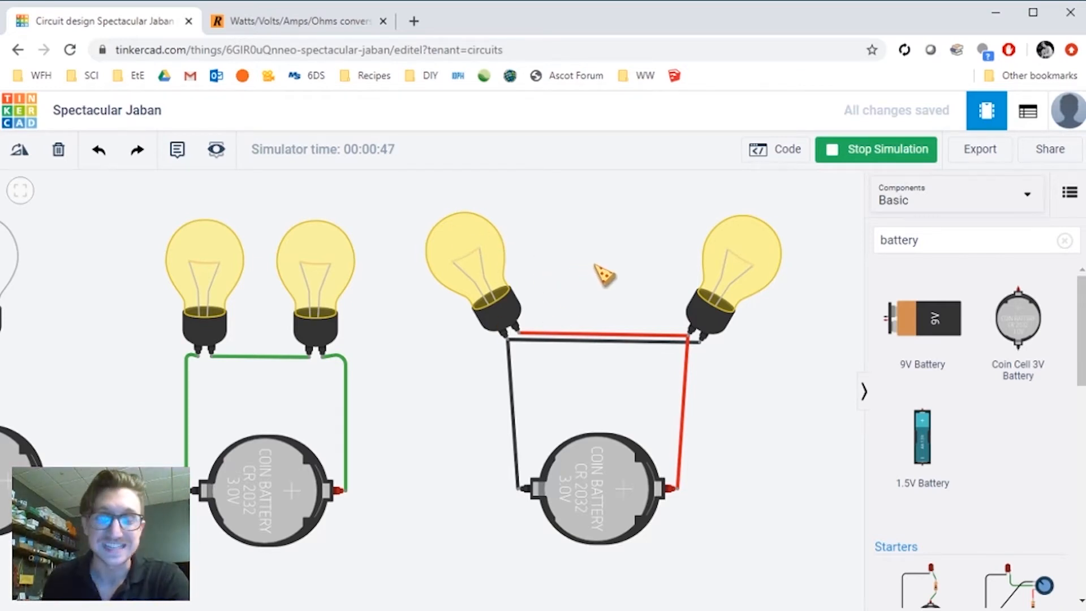
drag(611, 275, 597, 271)
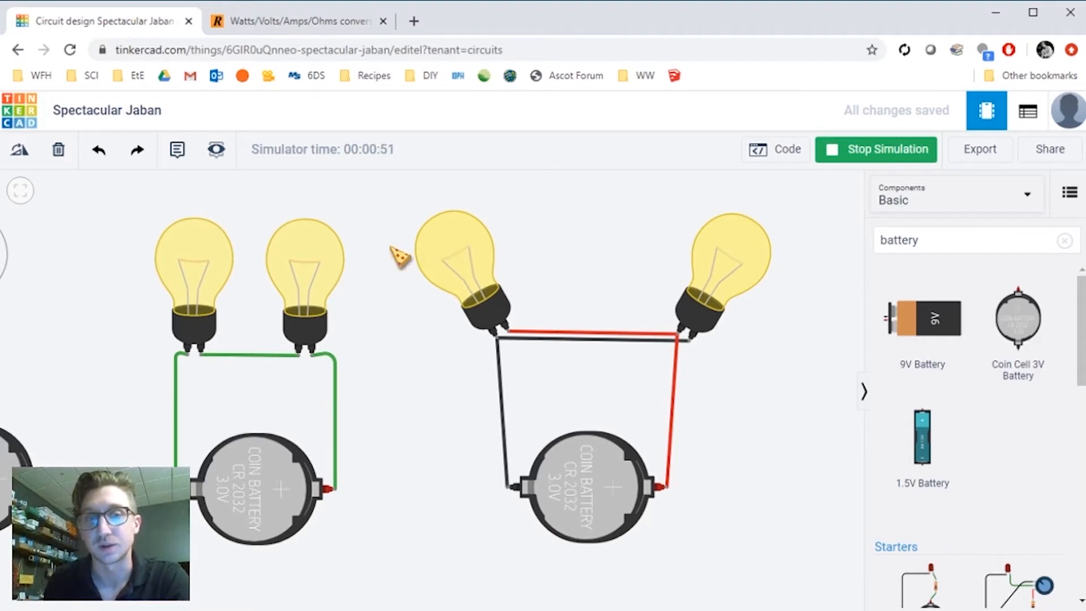
drag(413, 383, 441, 378)
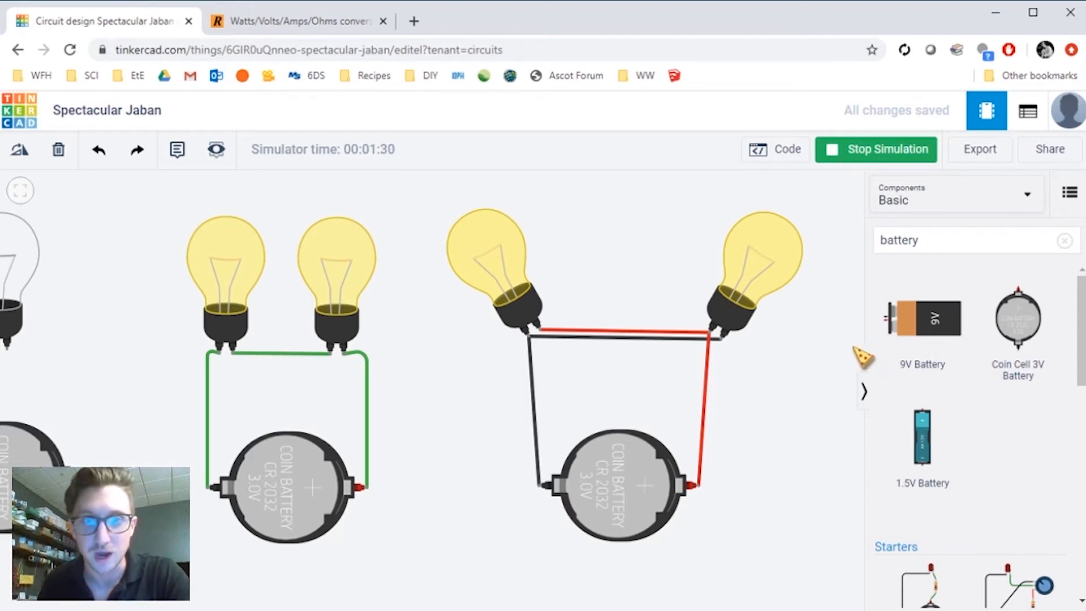
click(891, 157)
- Copy the parallel circuit's two bulbs and battery and paste the copy to the right of it
drag(729, 400, 453, 392)
click(225, 240)
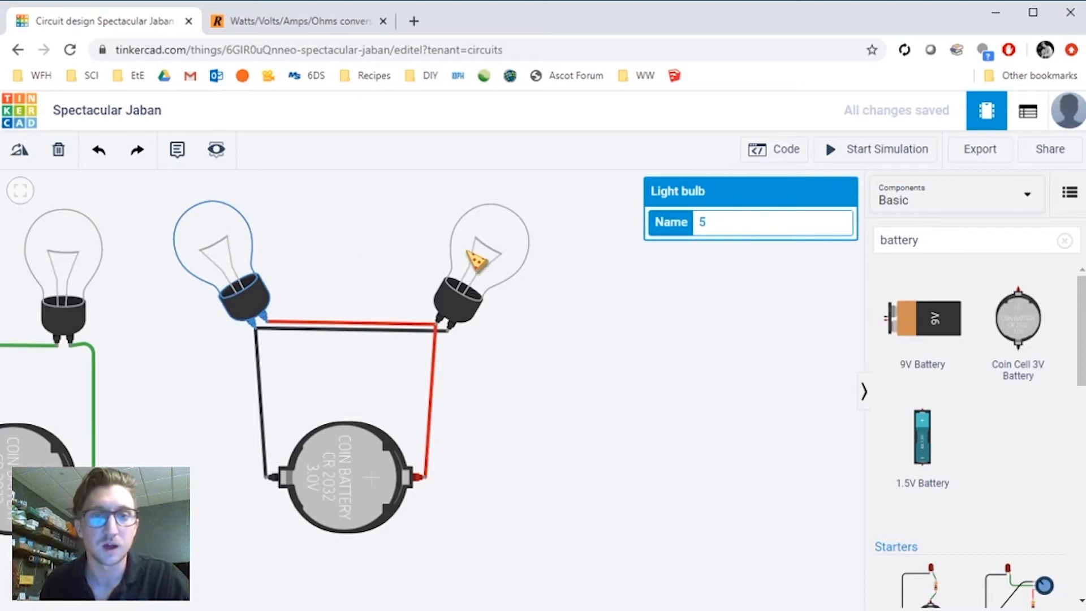
click(371, 474)
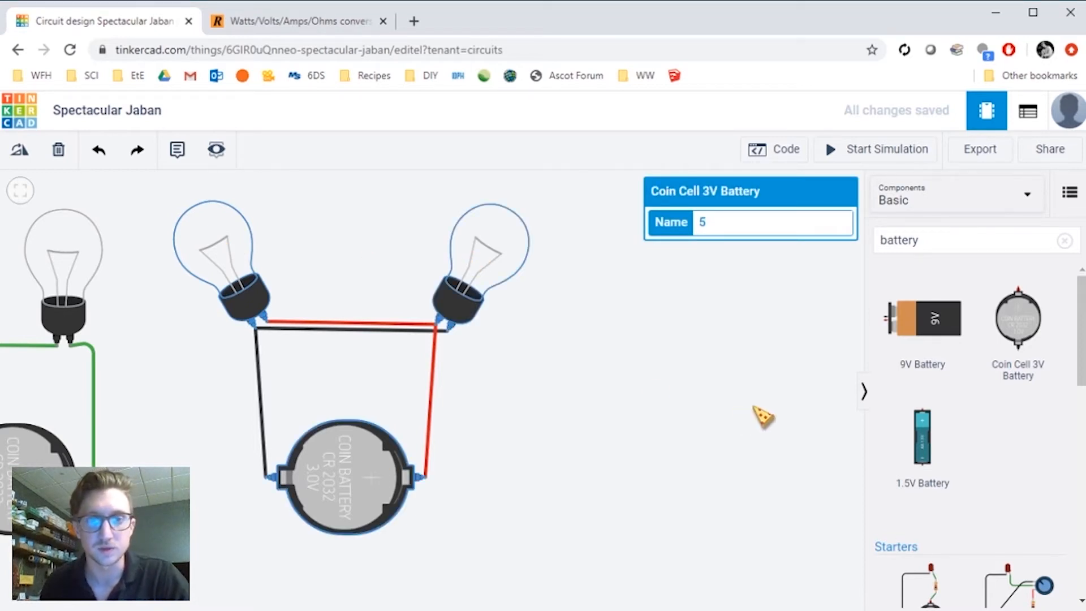
key(ctrl+c)
key(ctrl+v)
click(714, 374)
drag(641, 360, 425, 335)
click(378, 214)
shift+click(625, 267)
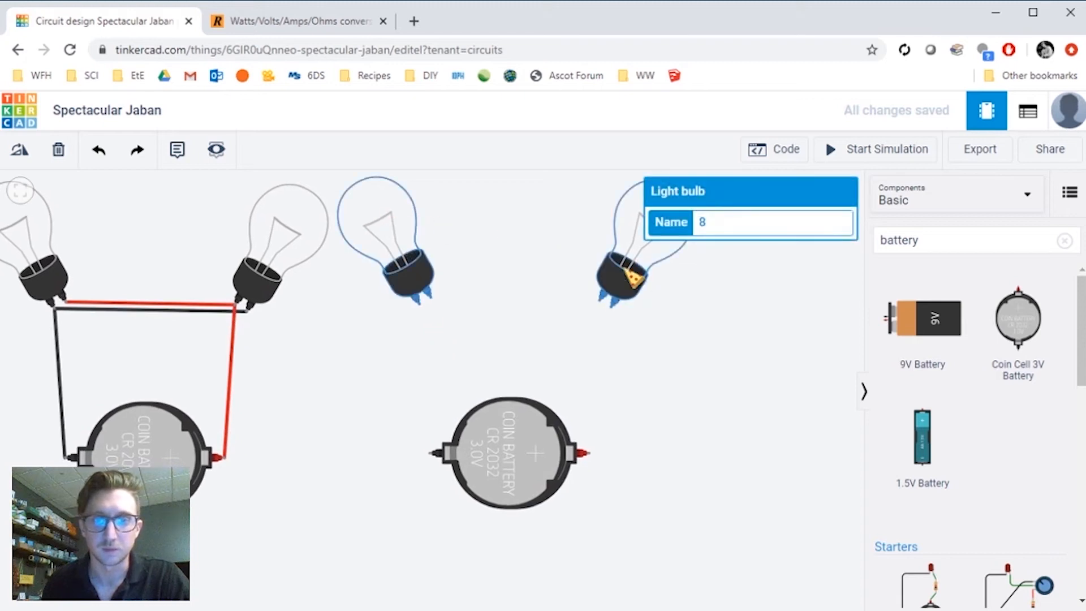
shift+click(536, 450)
drag(403, 242, 453, 262)
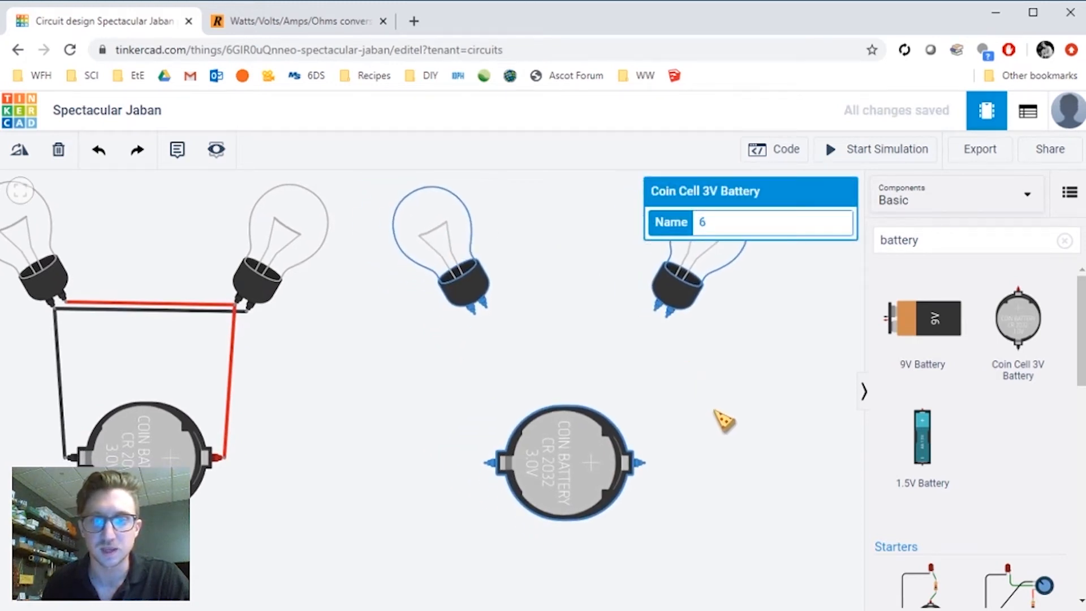
click(725, 419)
- Search the components for switch and browse the available switch parts
double_click(913, 241)
text(swi)
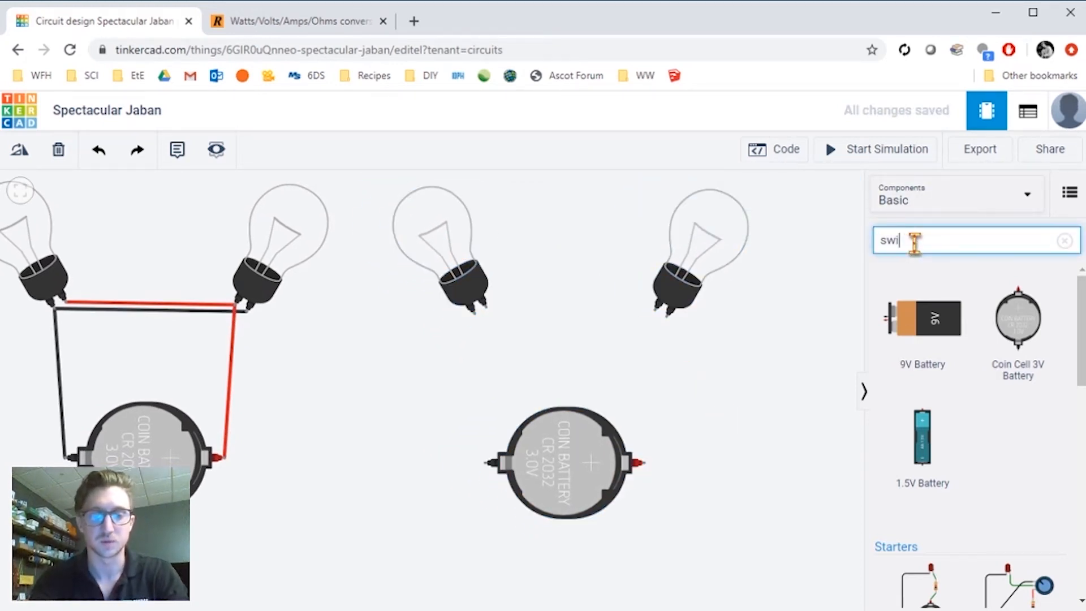
text(tch)
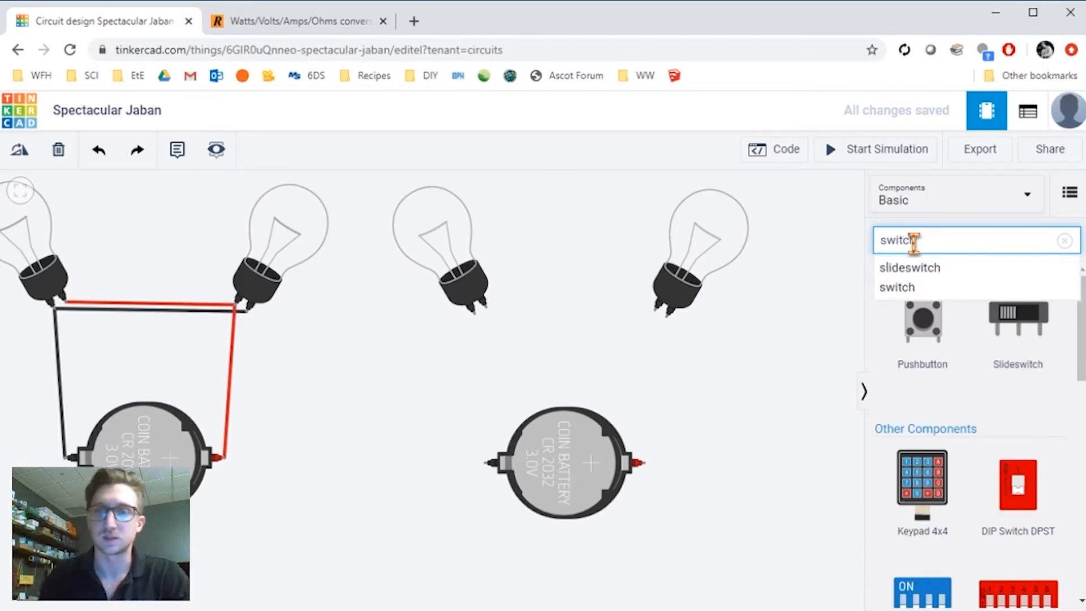
click(1027, 402)
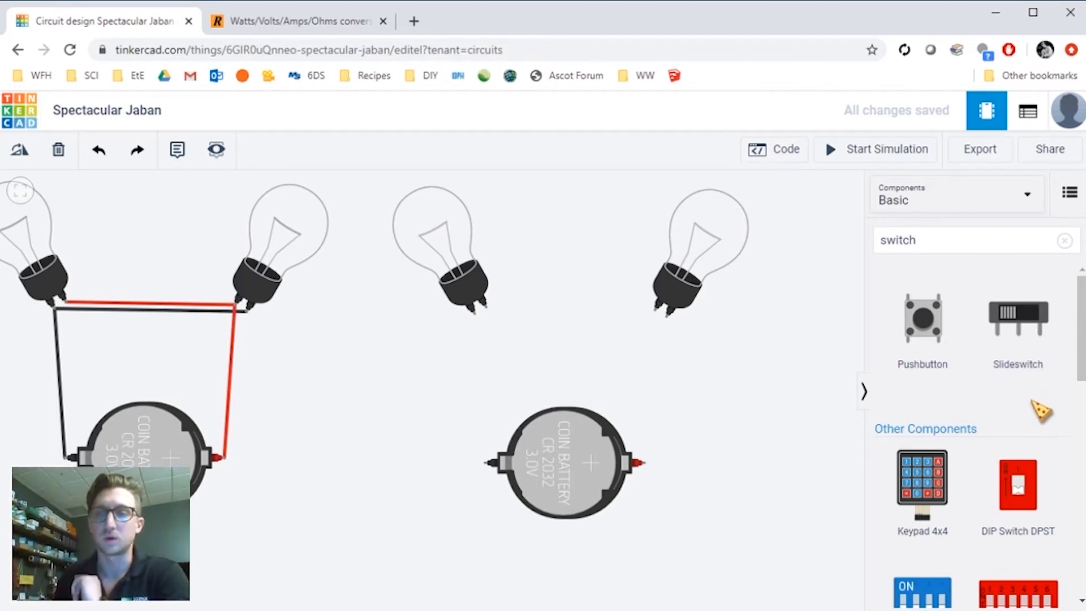
scroll(1018, 384, down, 7)
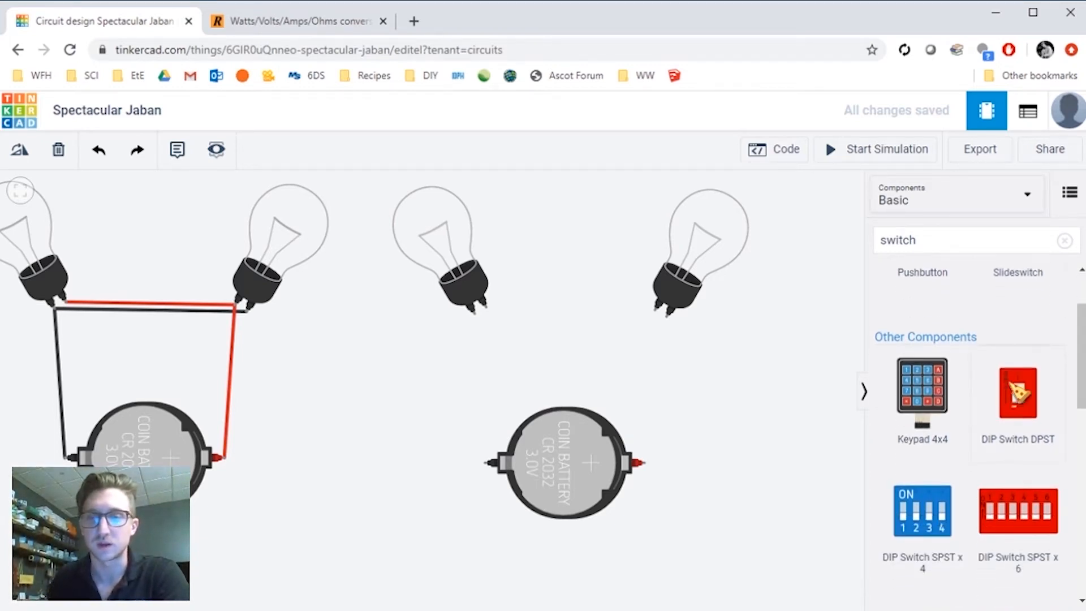
scroll(991, 359, up, 4)
scroll(987, 358, up, 3)
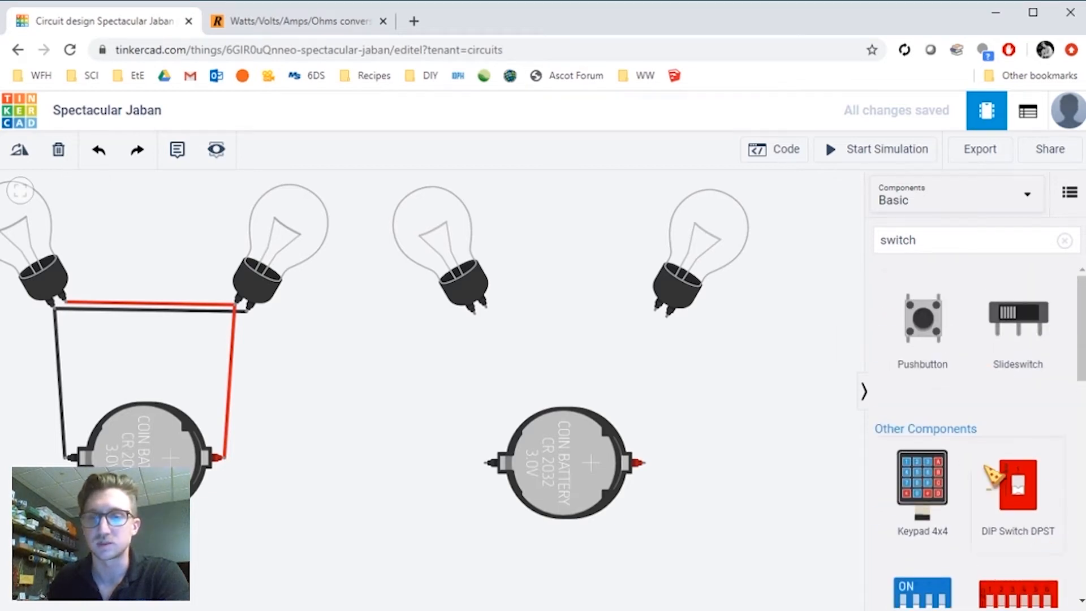
scroll(985, 464, down, 2)
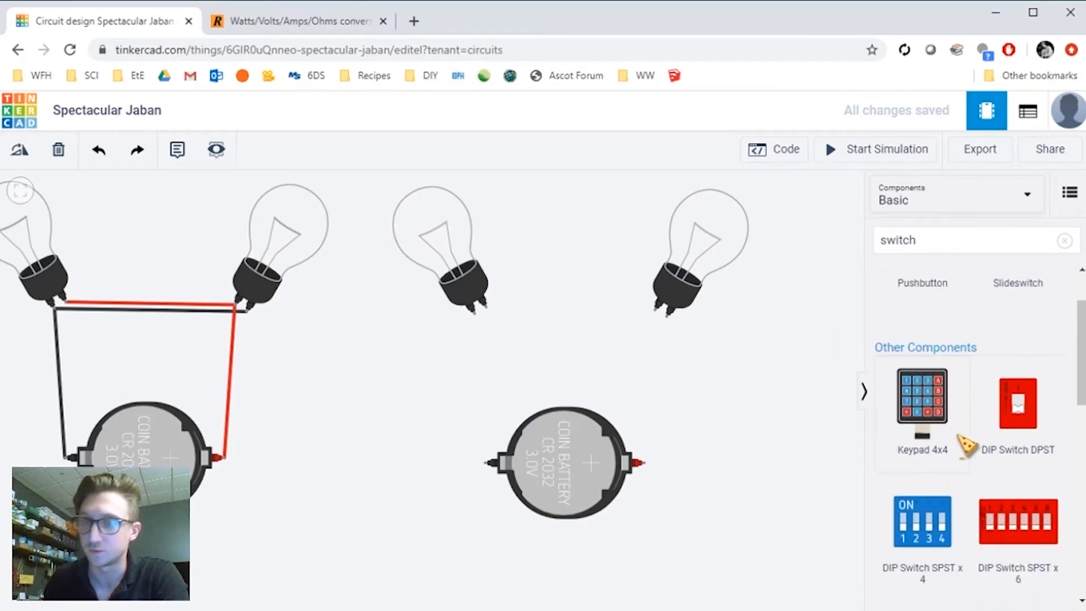
scroll(974, 458, down, 1)
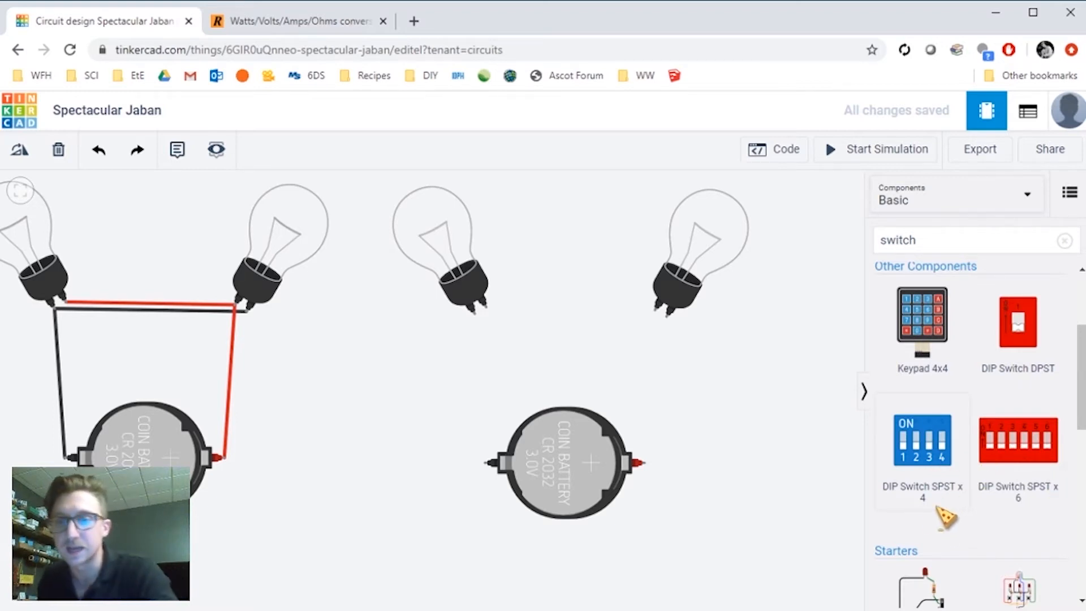
scroll(994, 358, up, 2)
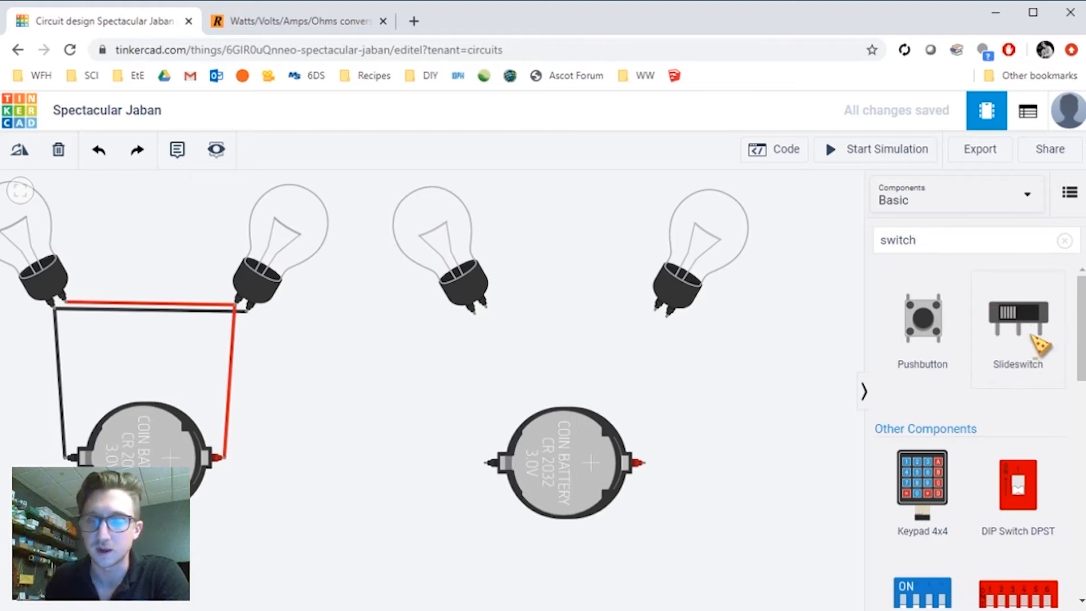
- Place a Slideswitch to the right of the new battery and rotate it upright
drag(1031, 324, 702, 395)
click(753, 405)
click(714, 387)
key(ctrl+r)
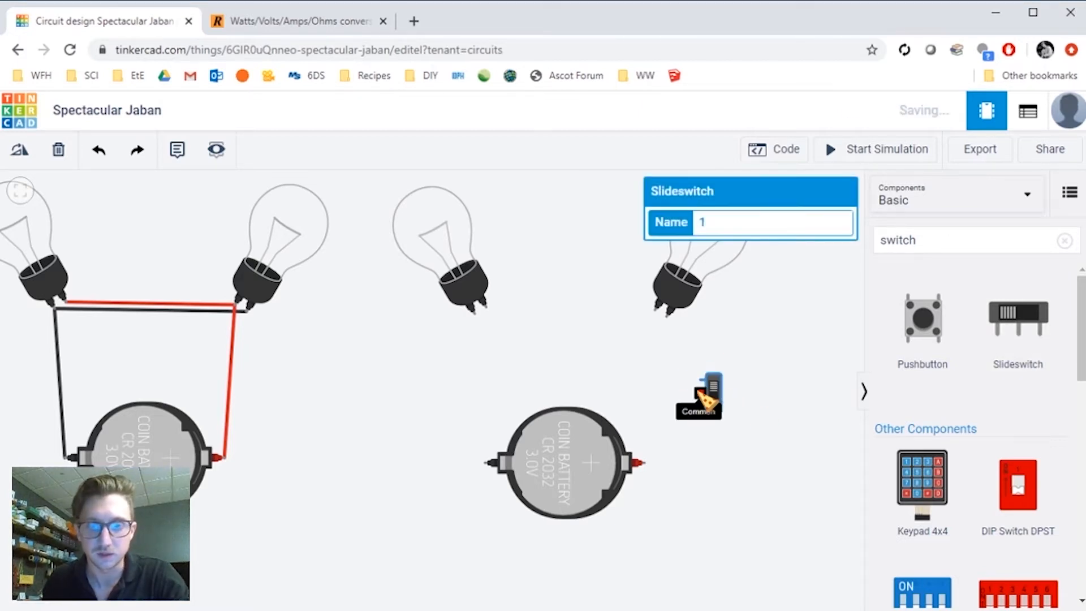
click(769, 391)
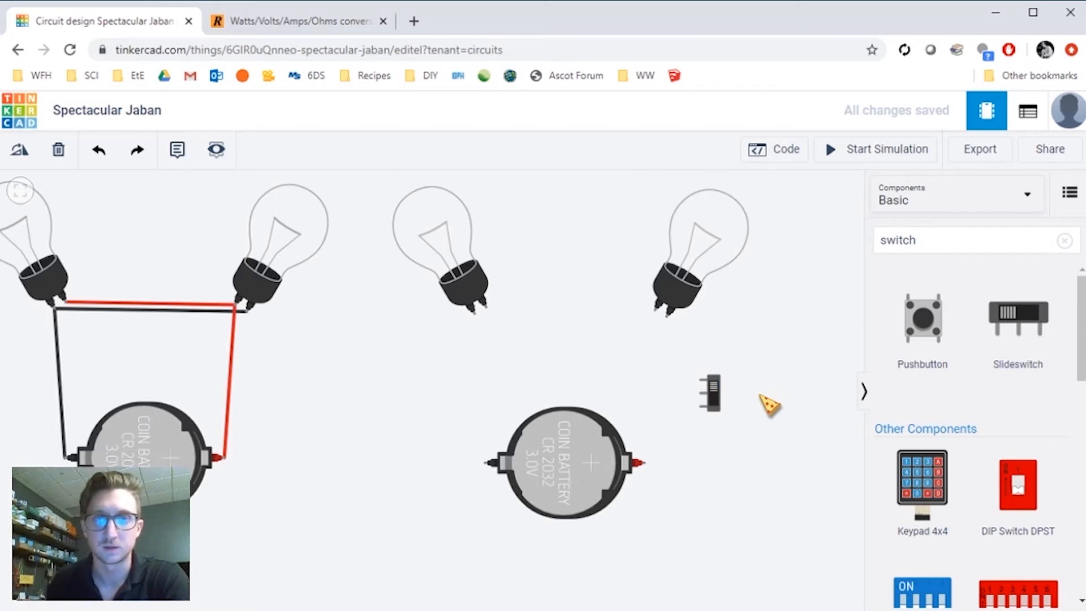
- Wire the new battery's negative terminal to the left bulb, then connect the two bulbs together
scroll(770, 403, up, 6)
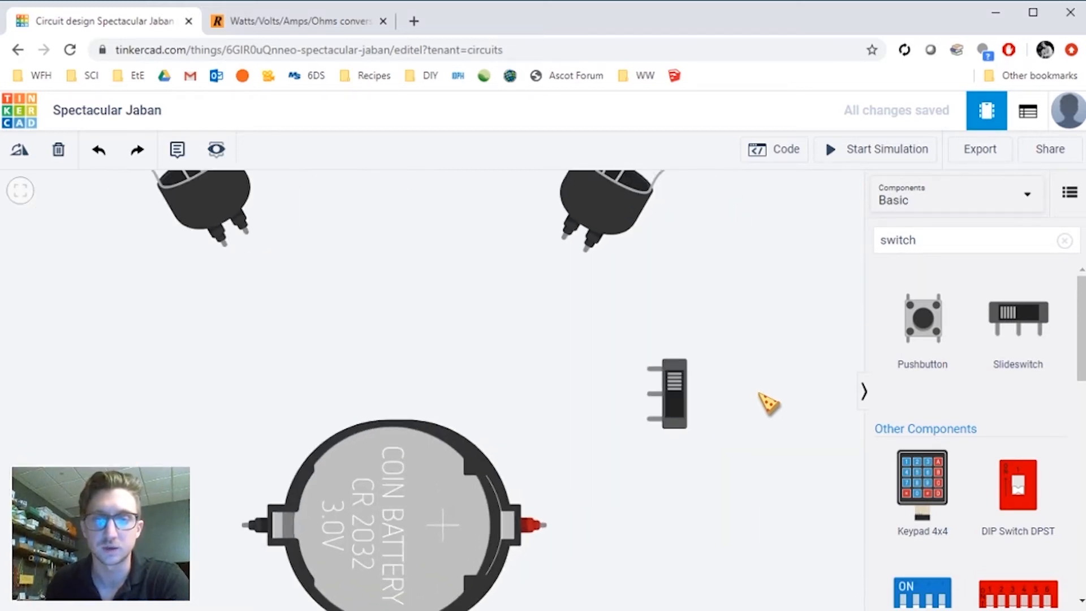
scroll(733, 436, up, 2)
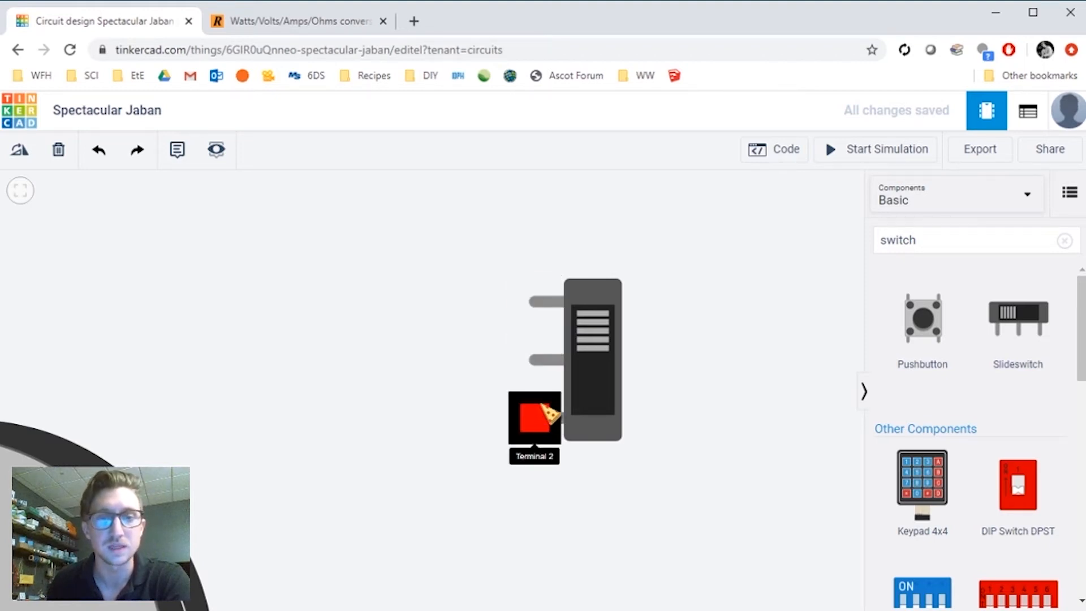
scroll(679, 356, down, 5)
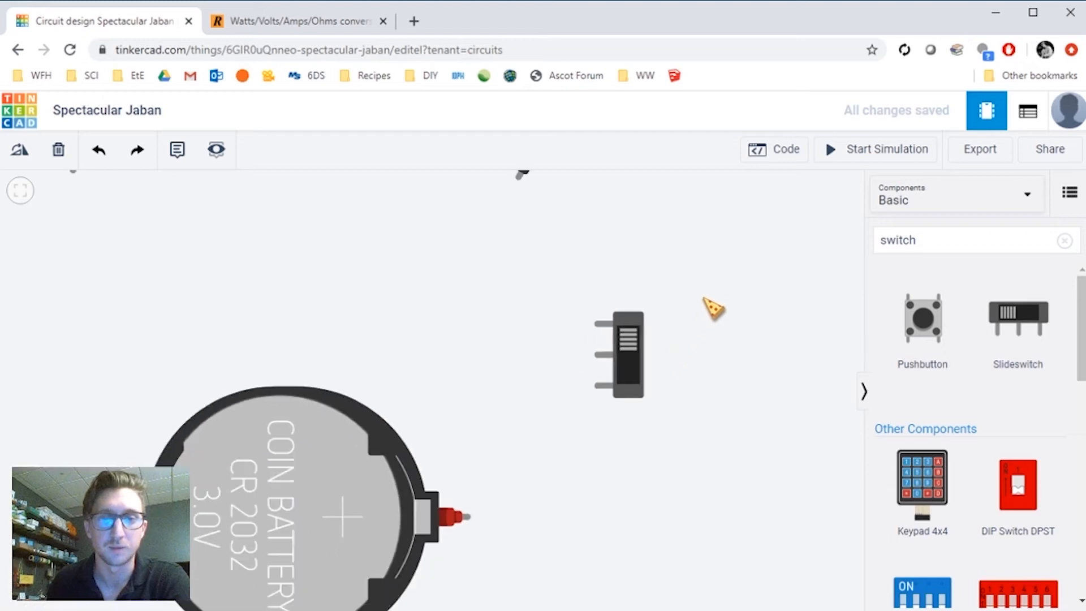
scroll(717, 314, down, 5)
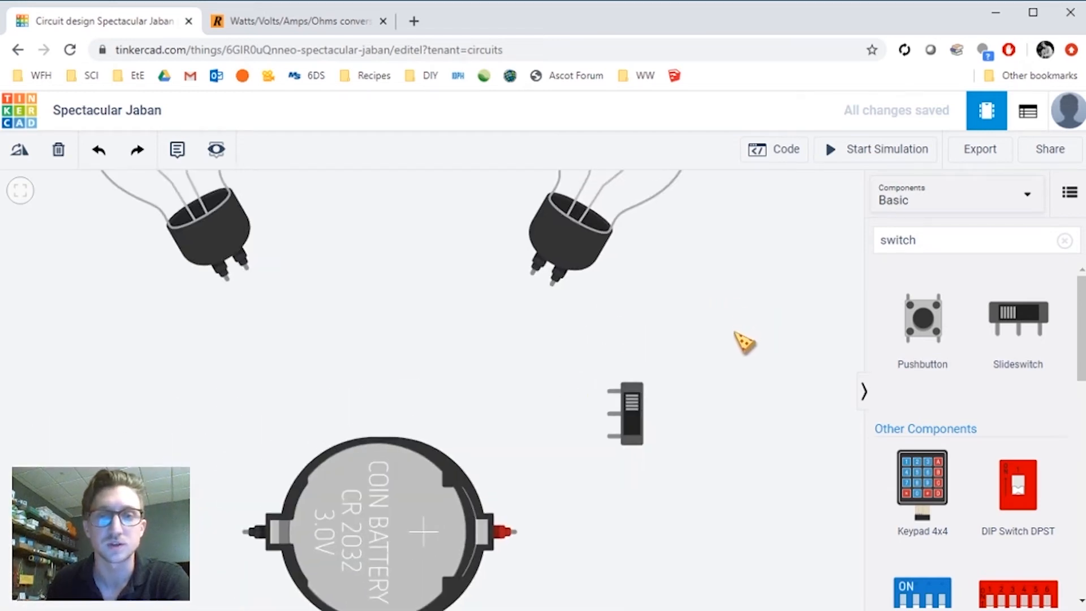
drag(731, 302, 707, 296)
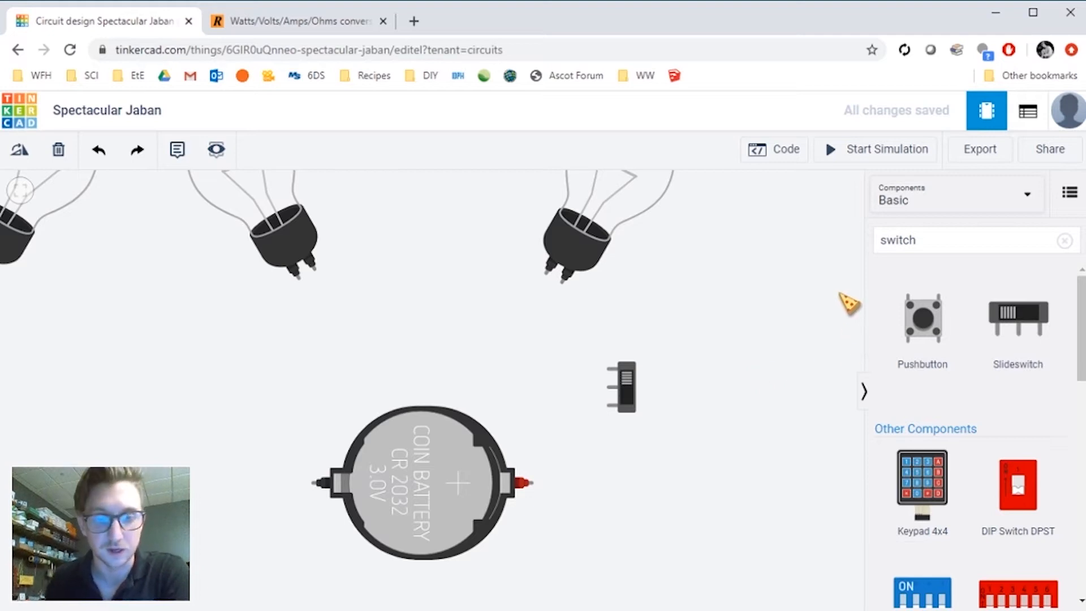
click(312, 483)
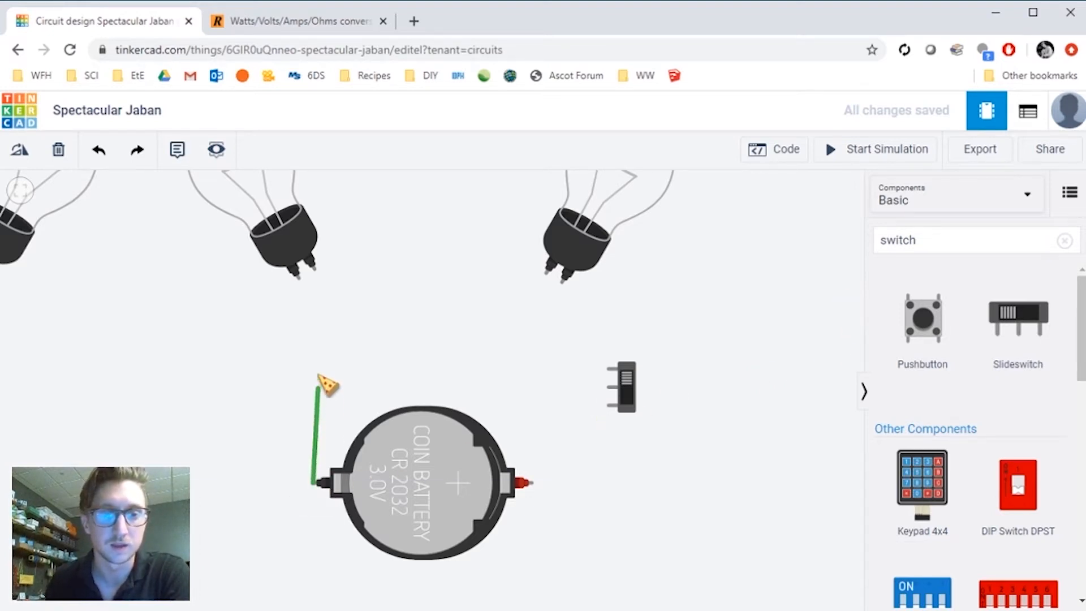
click(299, 279)
click(312, 268)
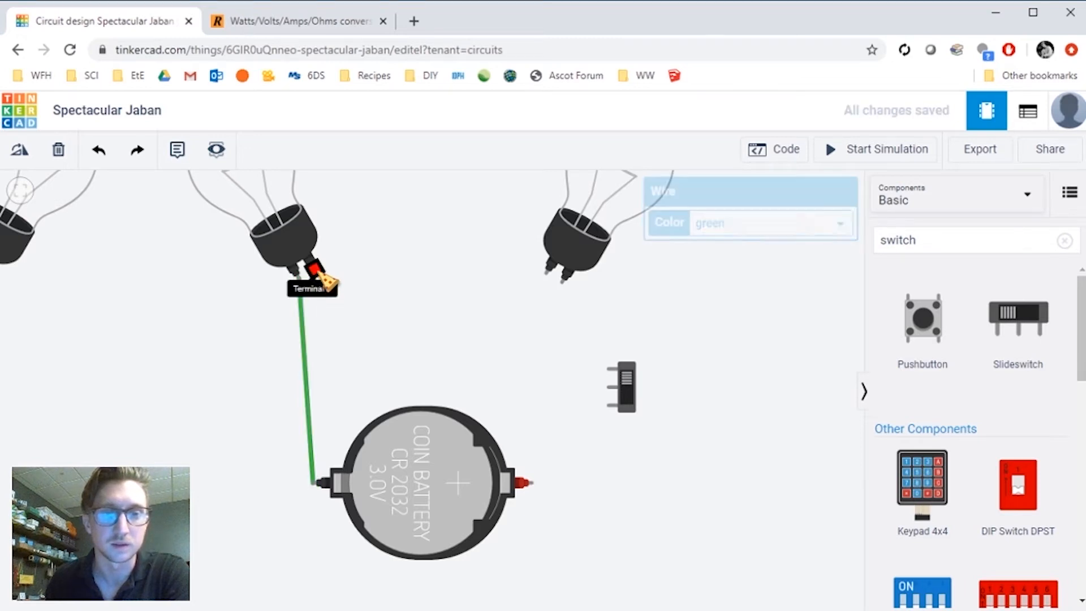
click(552, 274)
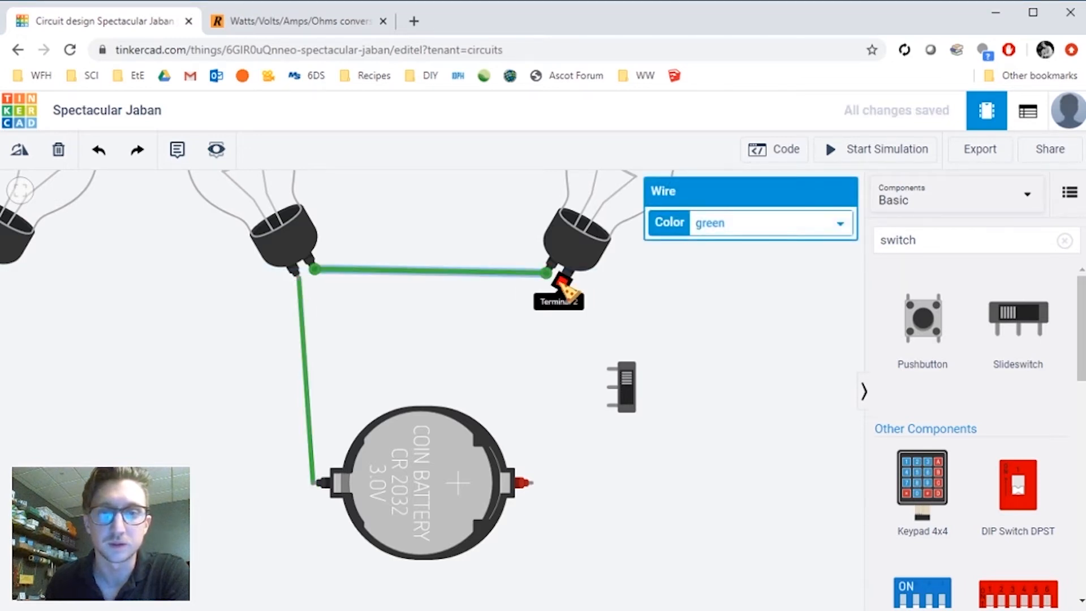
- Wire the right bulb to the switch, and the switch to the battery's positive terminal
click(566, 286)
click(613, 371)
scroll(628, 382, up, 3)
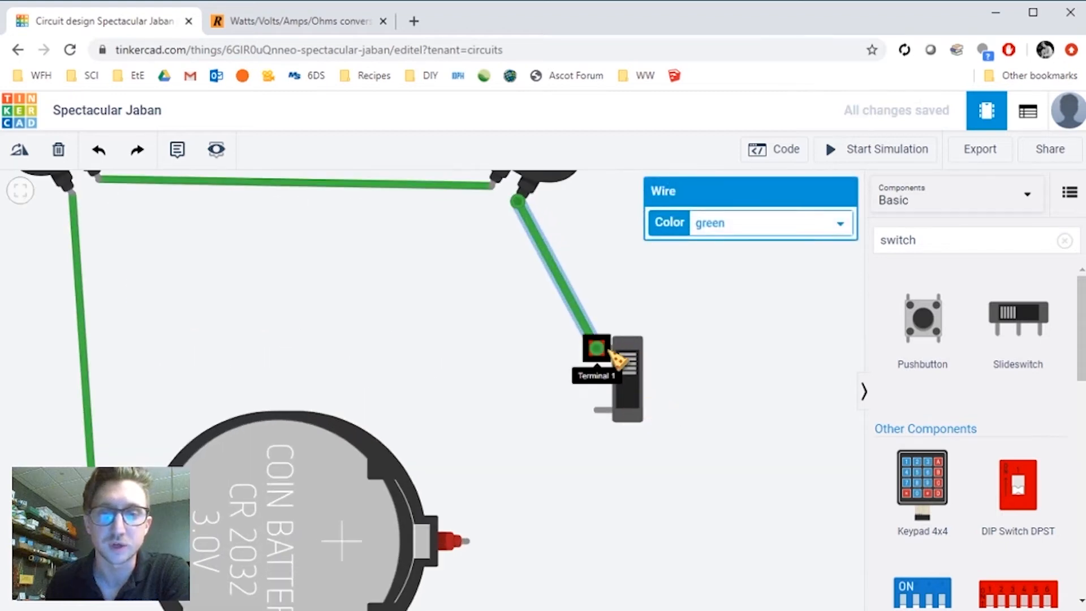
scroll(622, 277, down, 3)
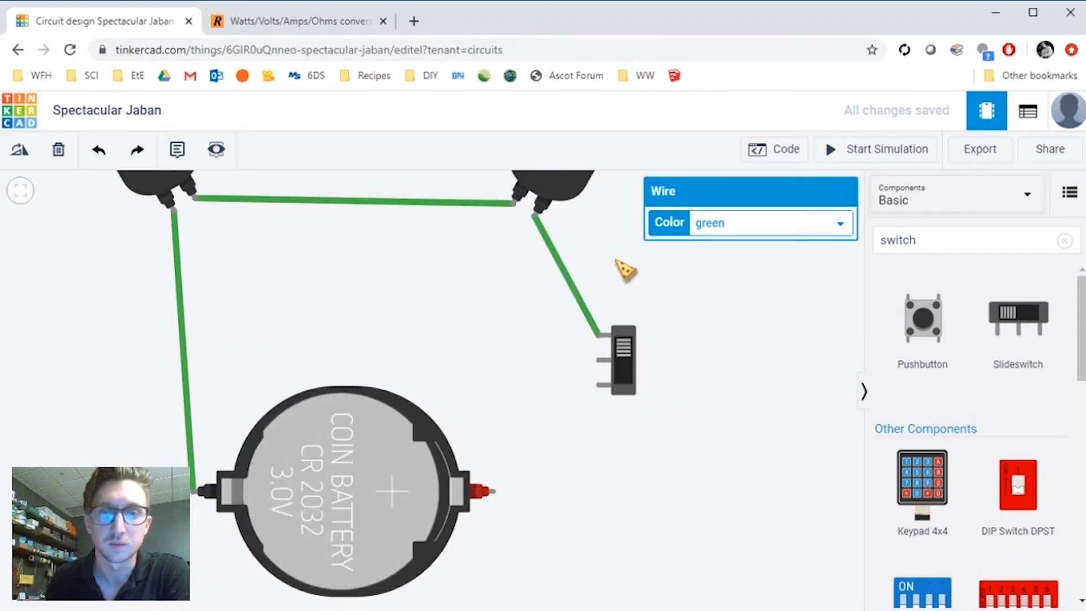
scroll(538, 255, up, 3)
click(534, 266)
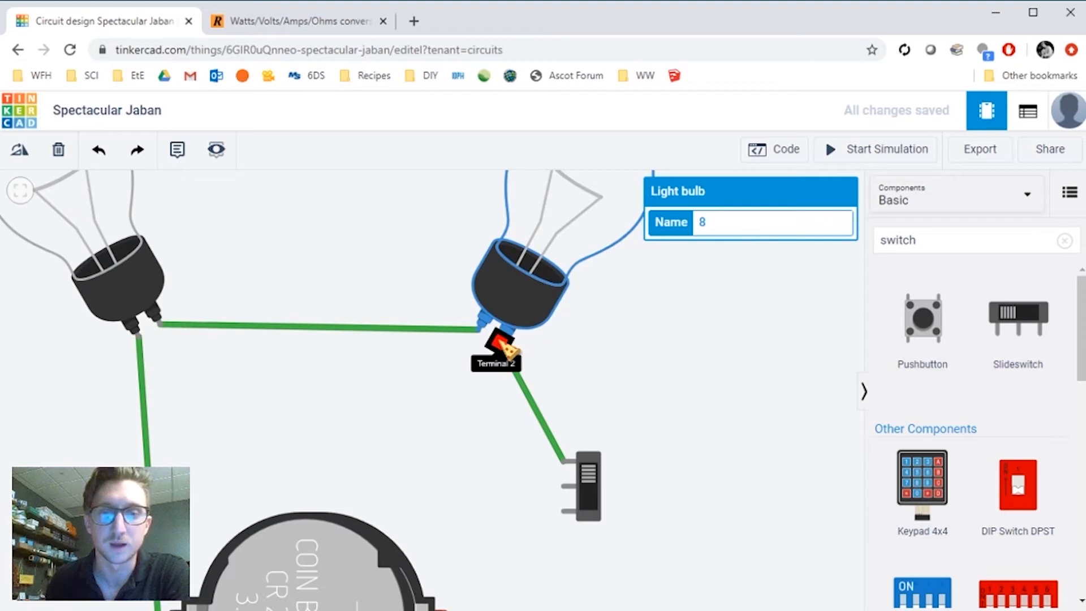
drag(575, 392, 564, 281)
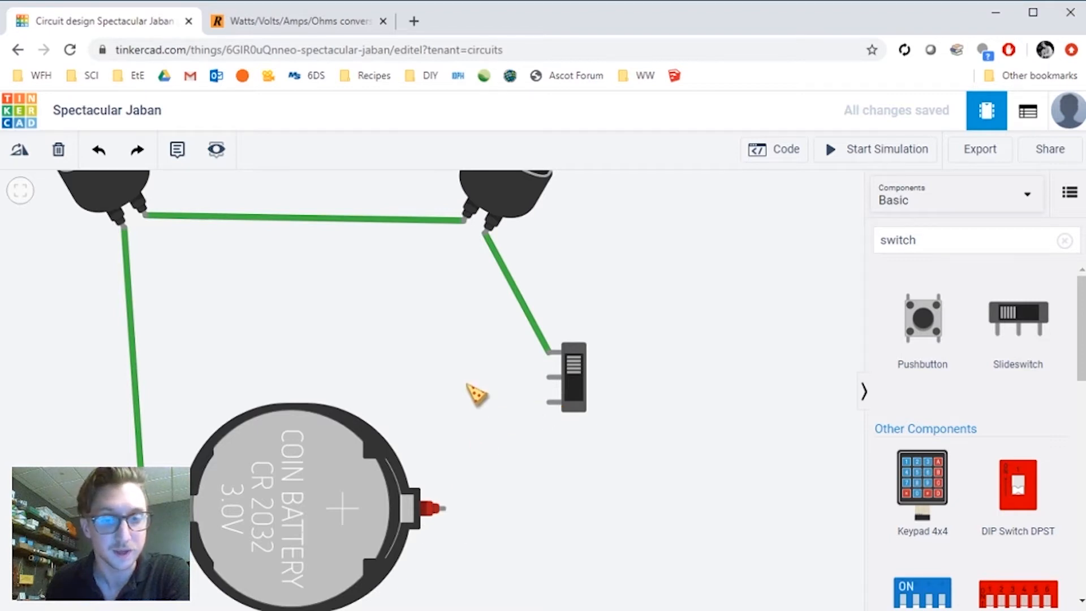
click(549, 379)
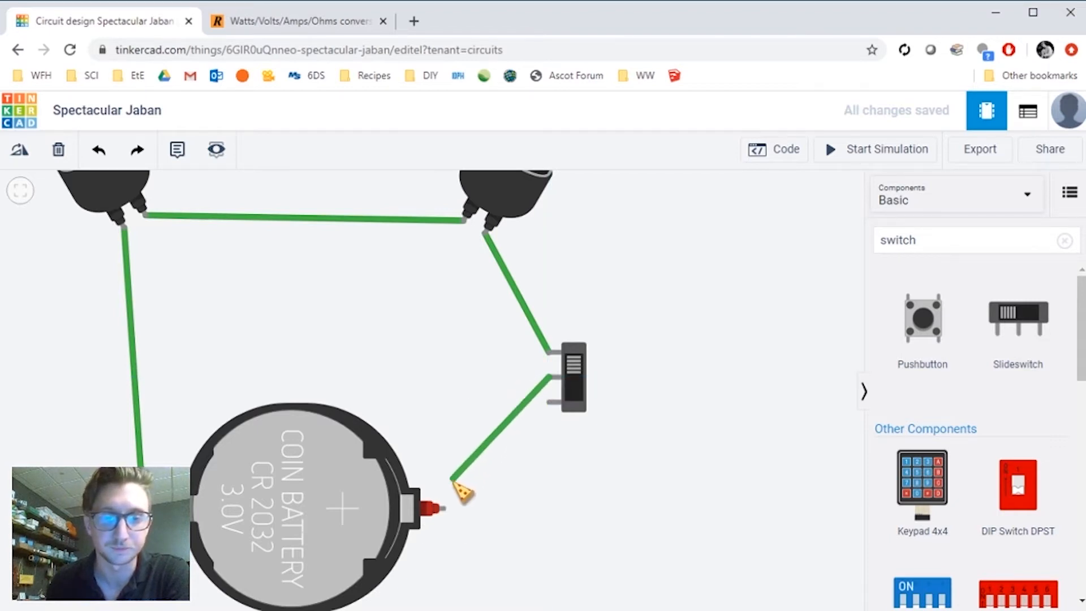
click(446, 509)
- Run the simulation and toggle the slide switch
scroll(468, 322, down, 5)
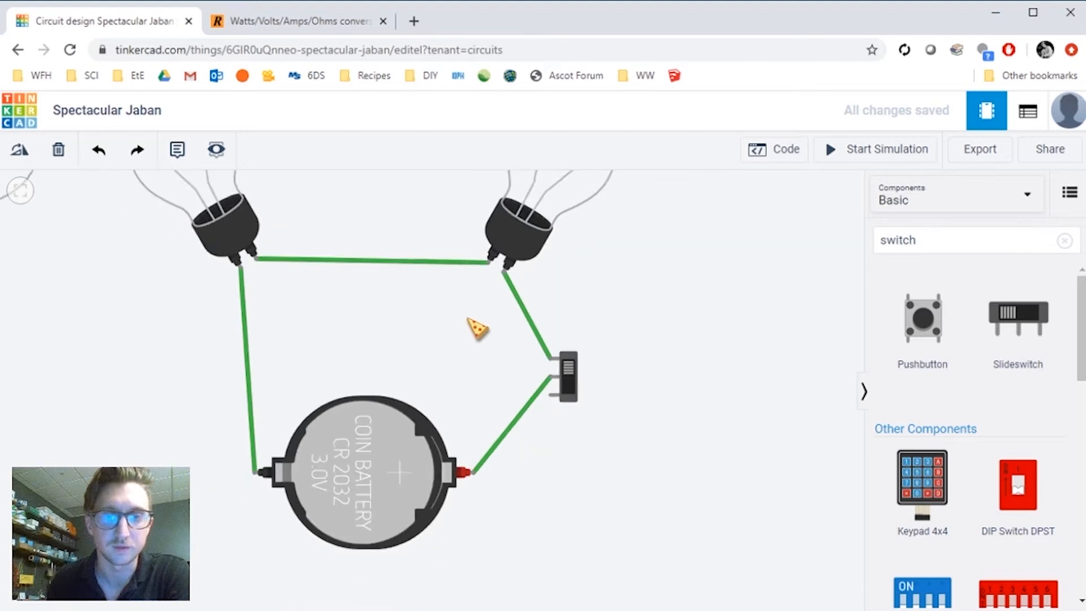
scroll(473, 387, down, 2)
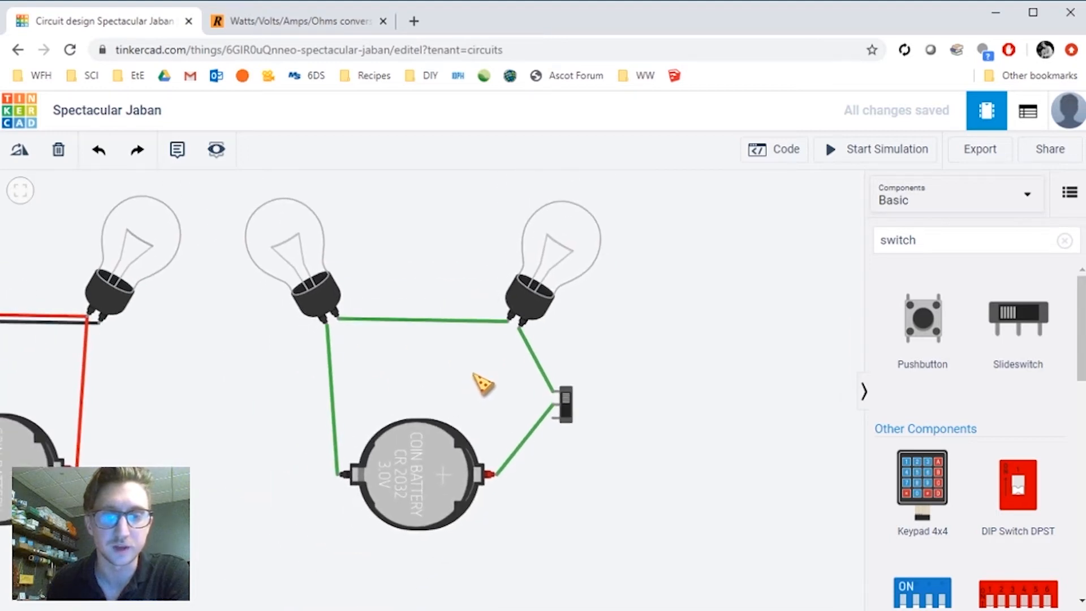
click(849, 155)
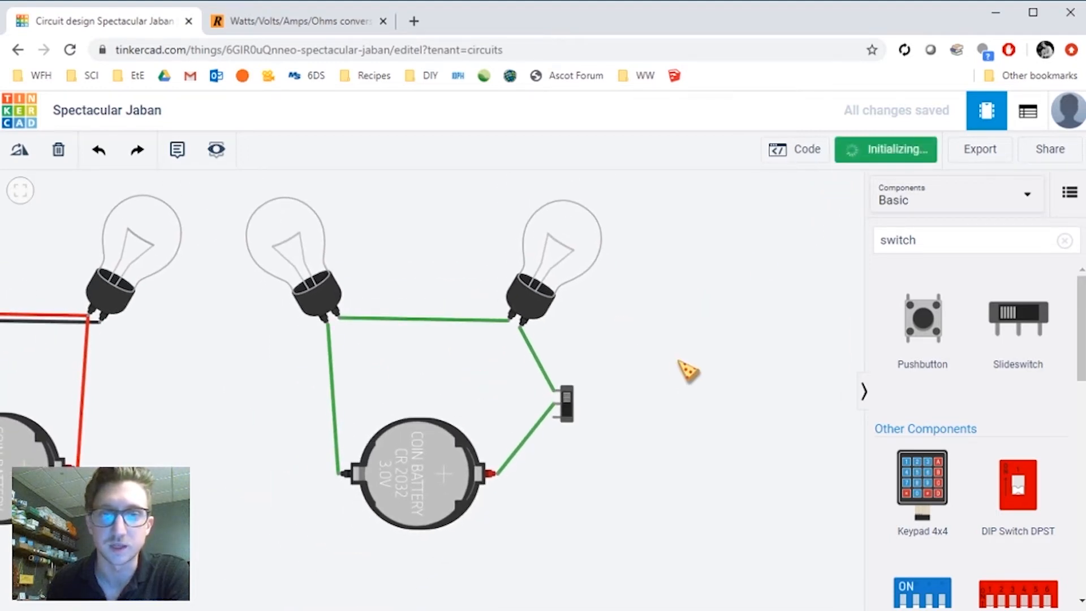
scroll(547, 421, up, 4)
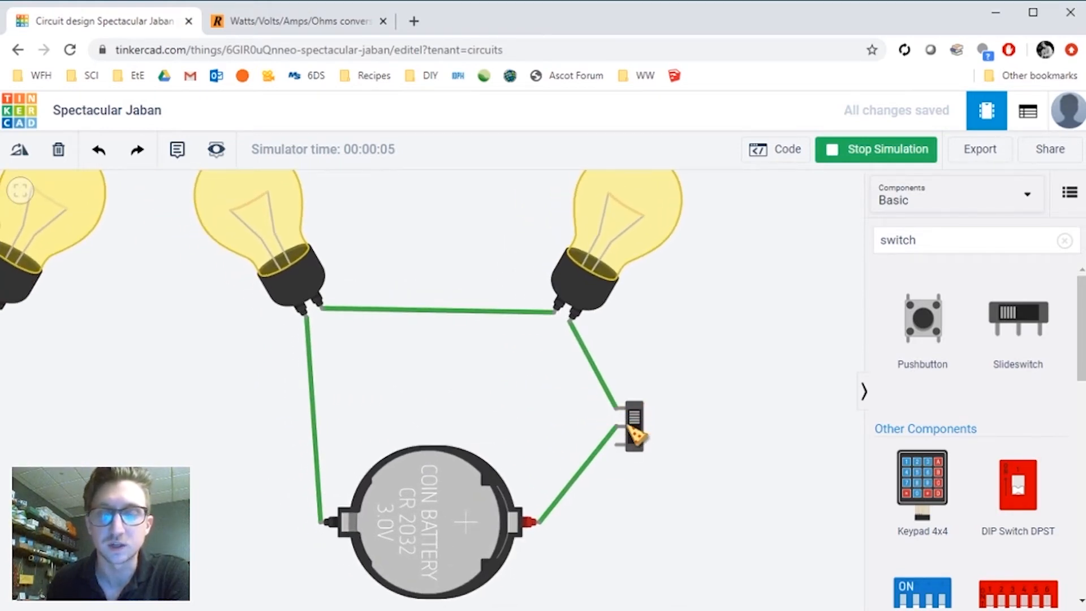
click(641, 424)
scroll(691, 388, down, 3)
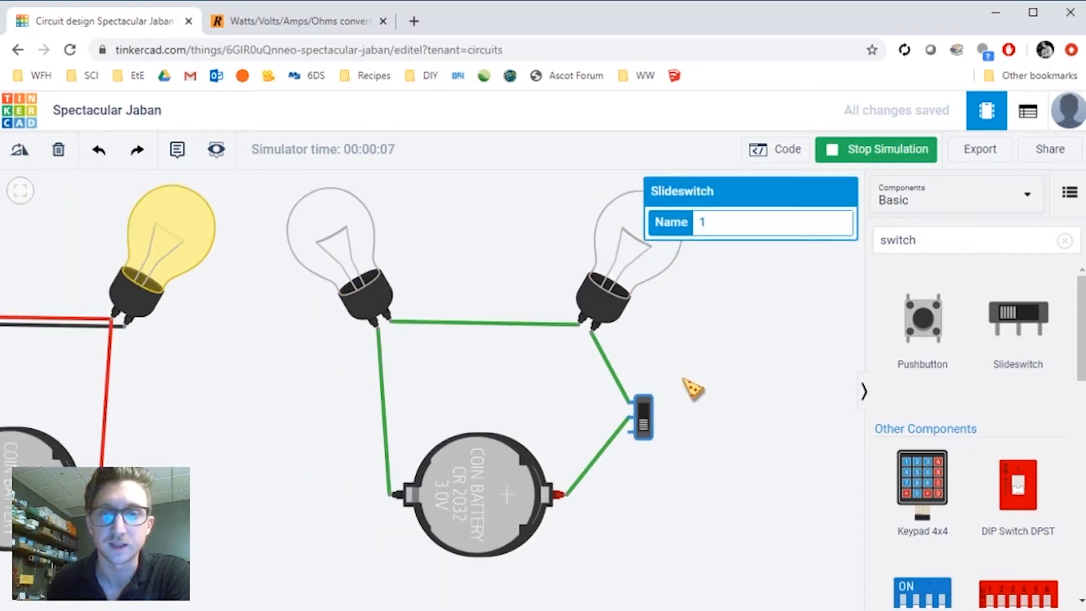
- Examine the switched bulb circuit during the simulation
click(712, 407)
drag(703, 399, 713, 391)
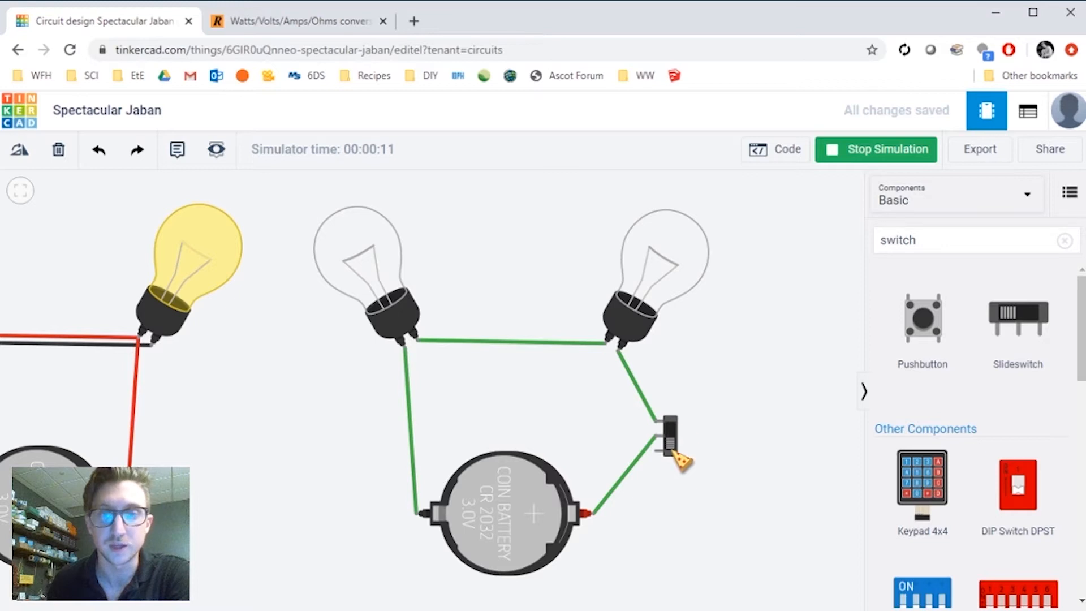
scroll(709, 403, up, 3)
drag(711, 430, 724, 382)
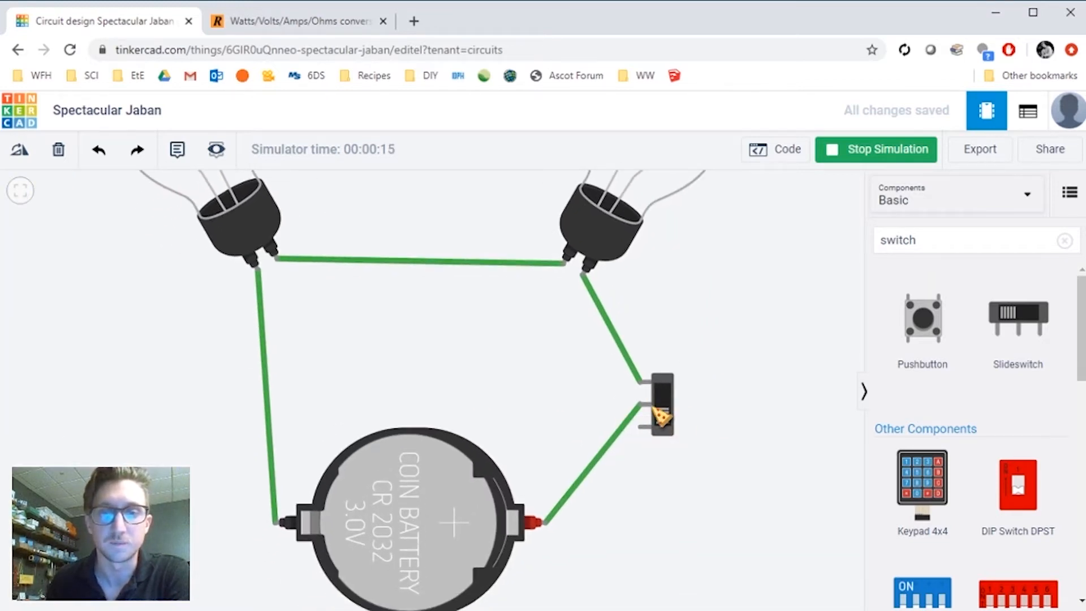
scroll(721, 397, down, 2)
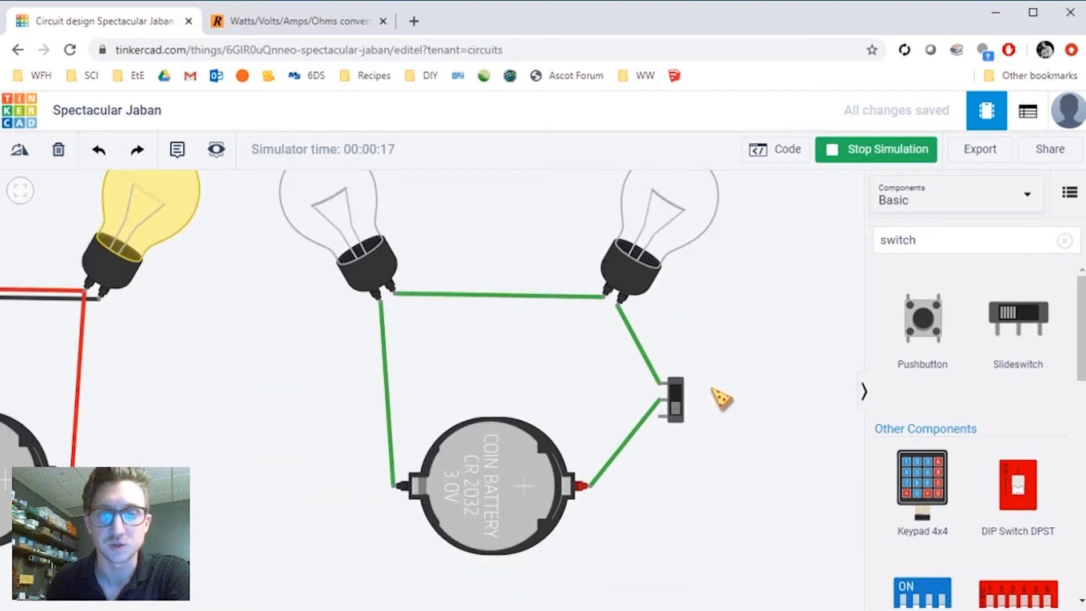
scroll(722, 398, down, 2)
drag(771, 383, 706, 378)
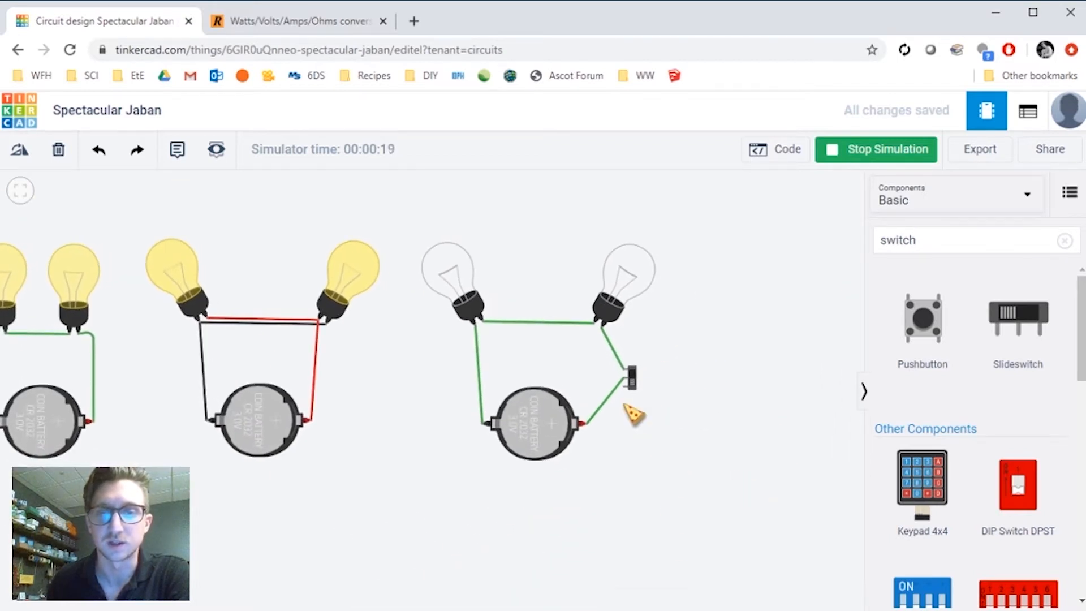
scroll(646, 416, up, 3)
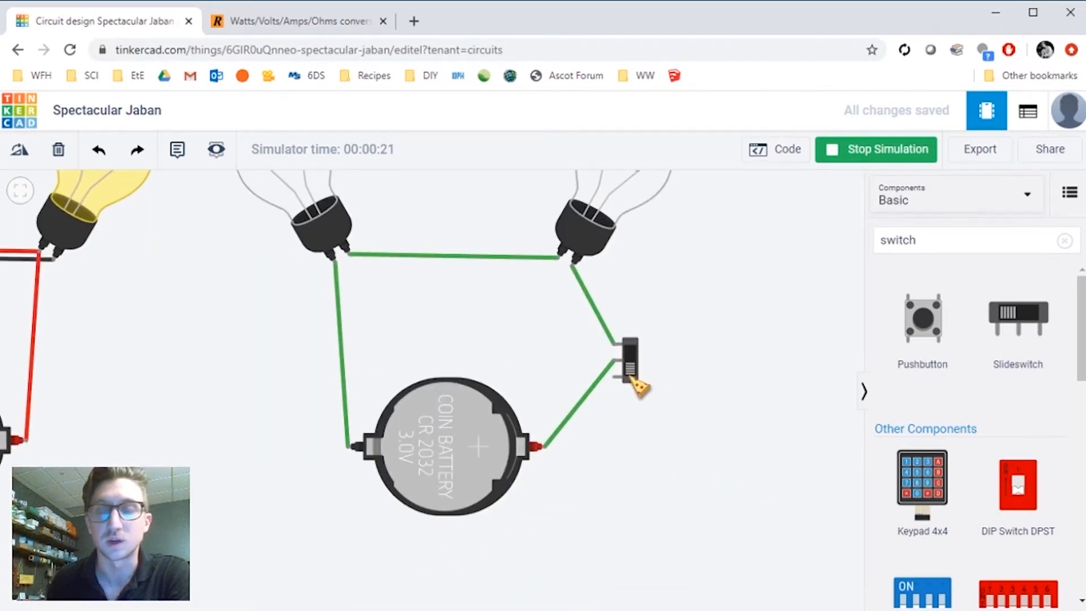
scroll(662, 386, down, 3)
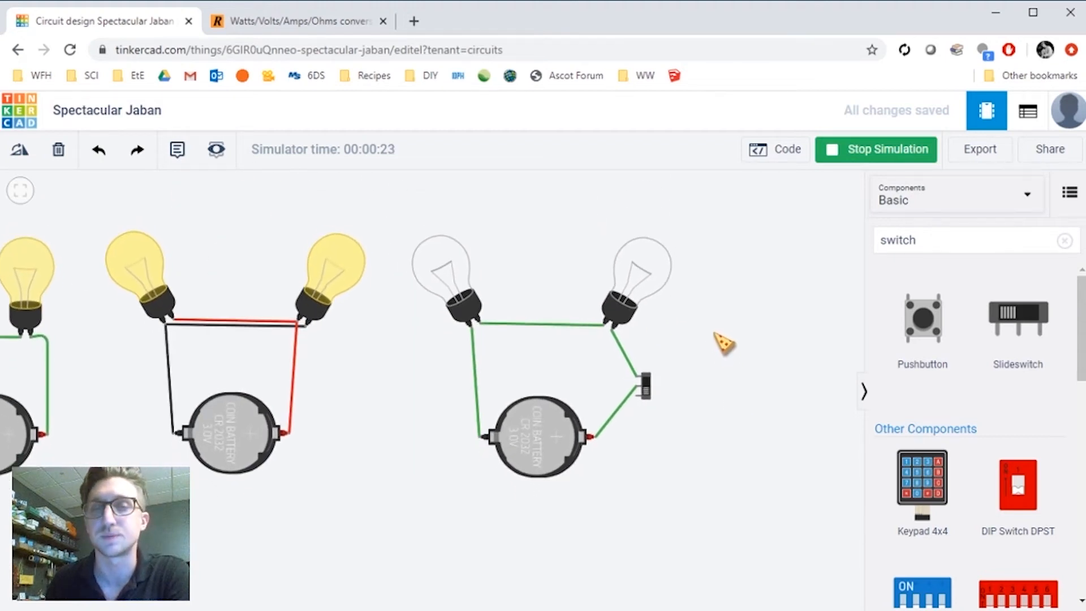
scroll(722, 343, up, 4)
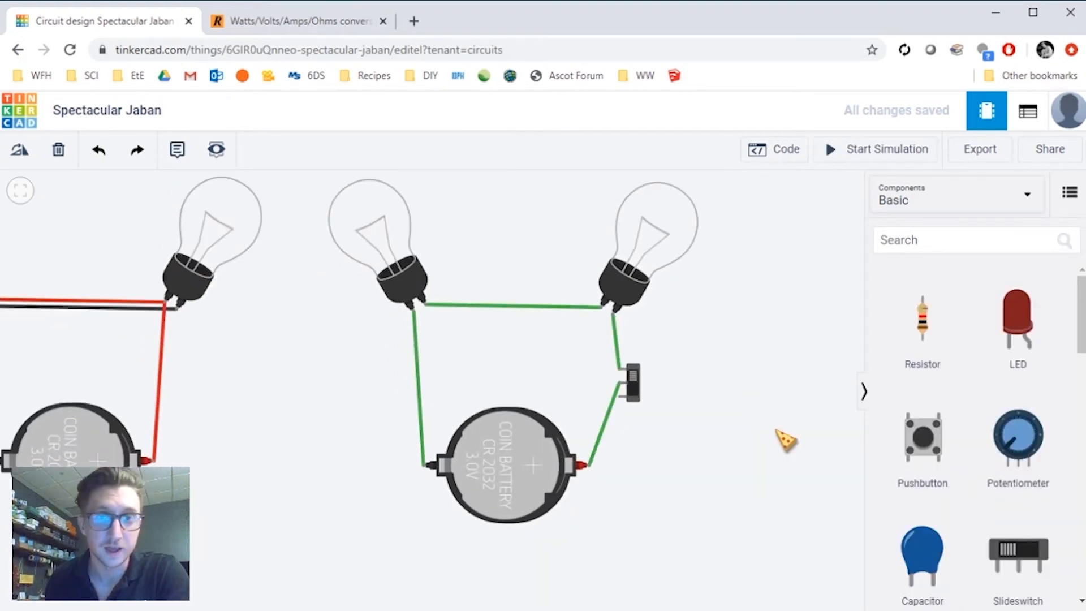
drag(770, 418, 771, 405)
drag(757, 353, 754, 375)
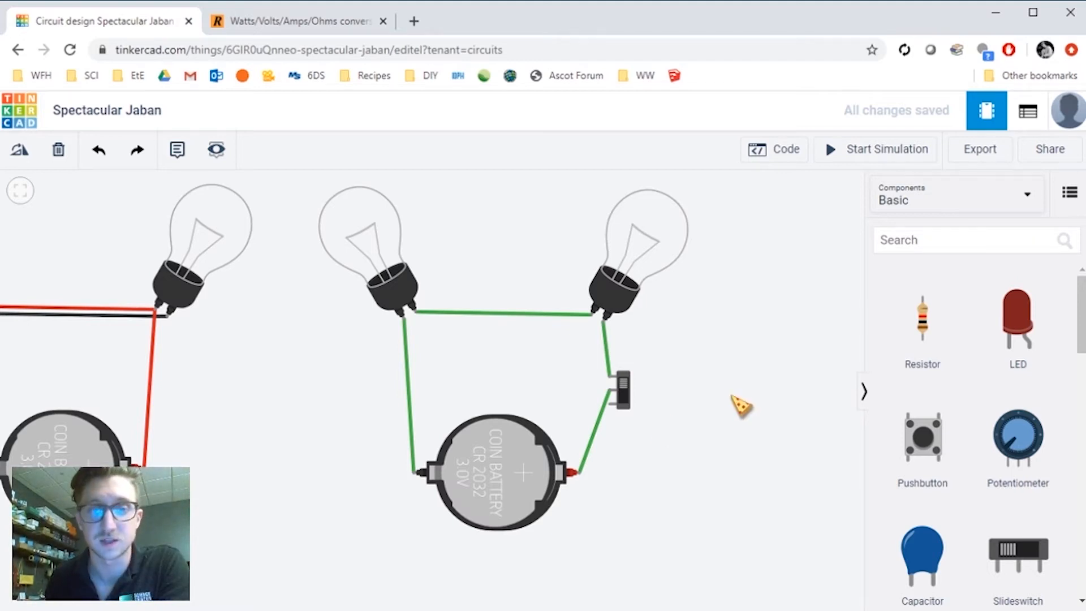
drag(733, 397, 702, 408)
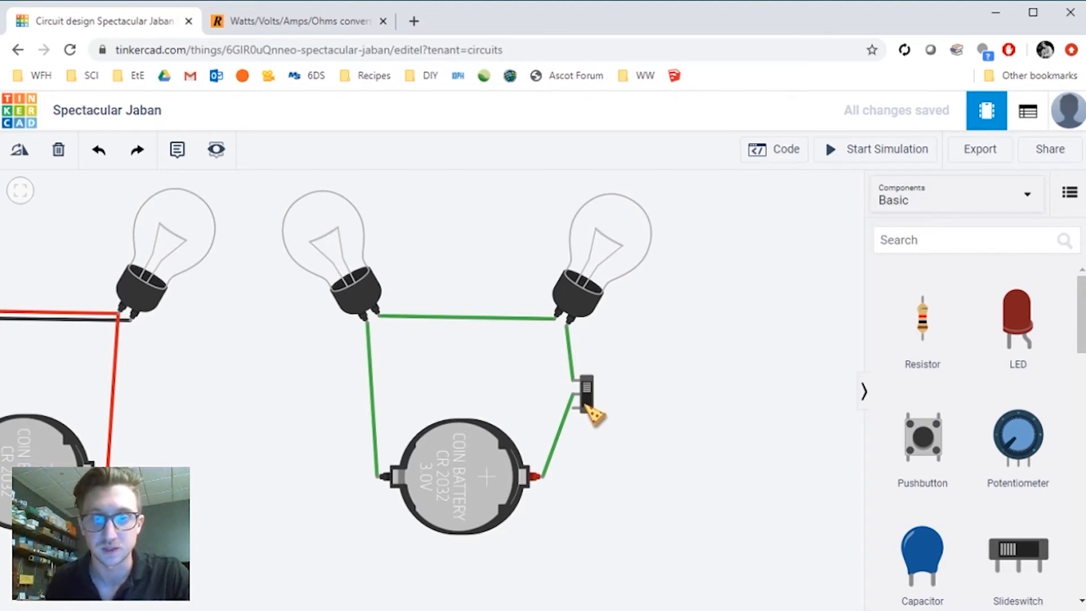
- Run the simulation again, toggle the slide switch, and stop the simulation
click(887, 161)
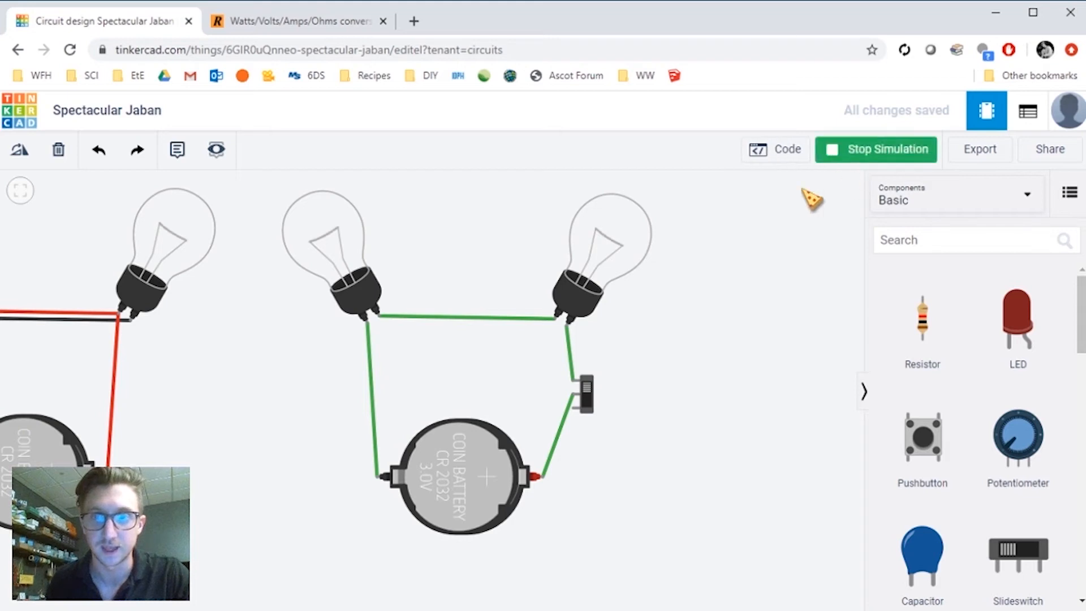
click(588, 403)
click(754, 368)
click(888, 145)
- Copy the switched circuit's two bulbs, switch and battery, and place the copy to its right
drag(752, 309, 637, 335)
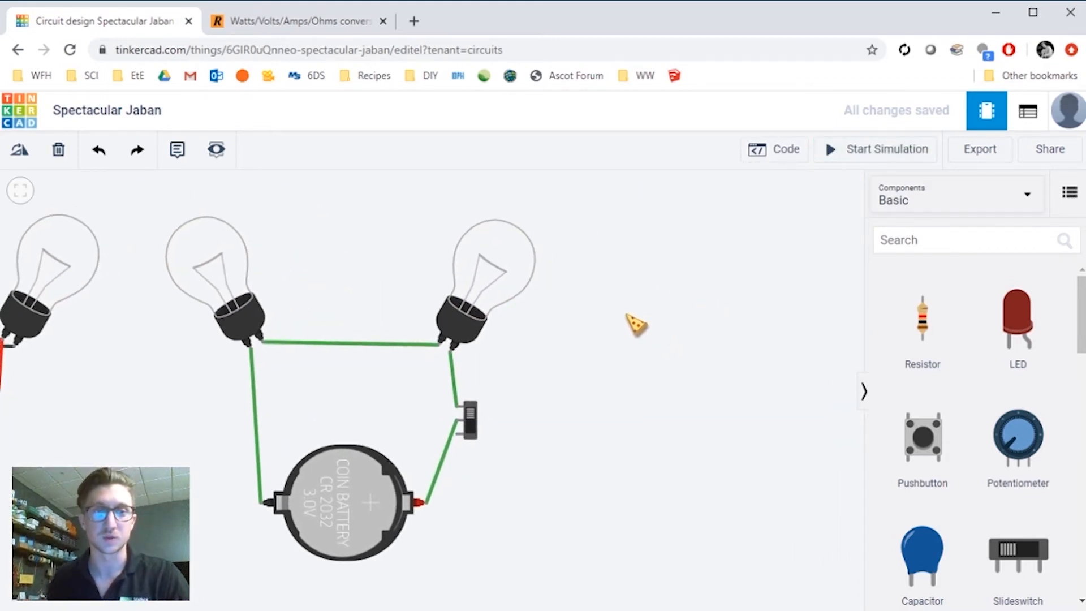
click(241, 294)
click(479, 296)
click(476, 430)
click(379, 477)
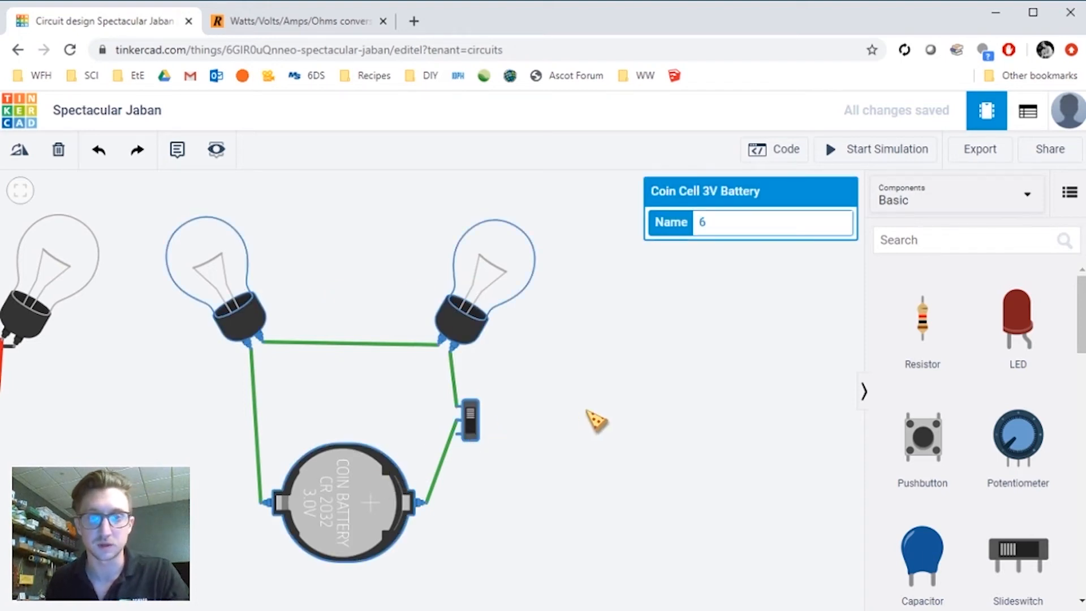
key(ctrl+v)
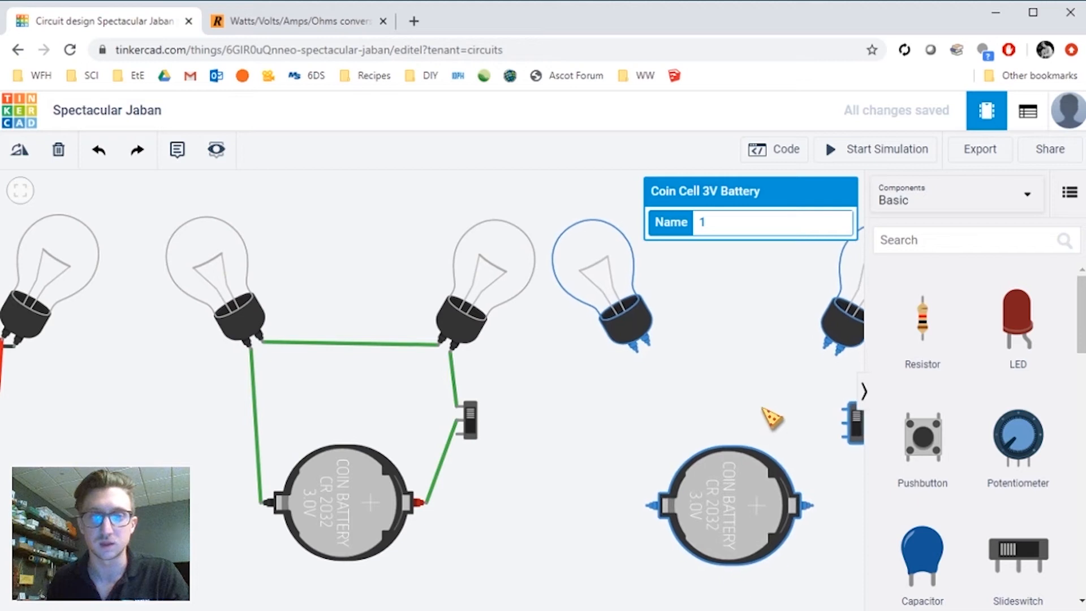
drag(619, 431, 357, 417)
scroll(727, 419, up, 3)
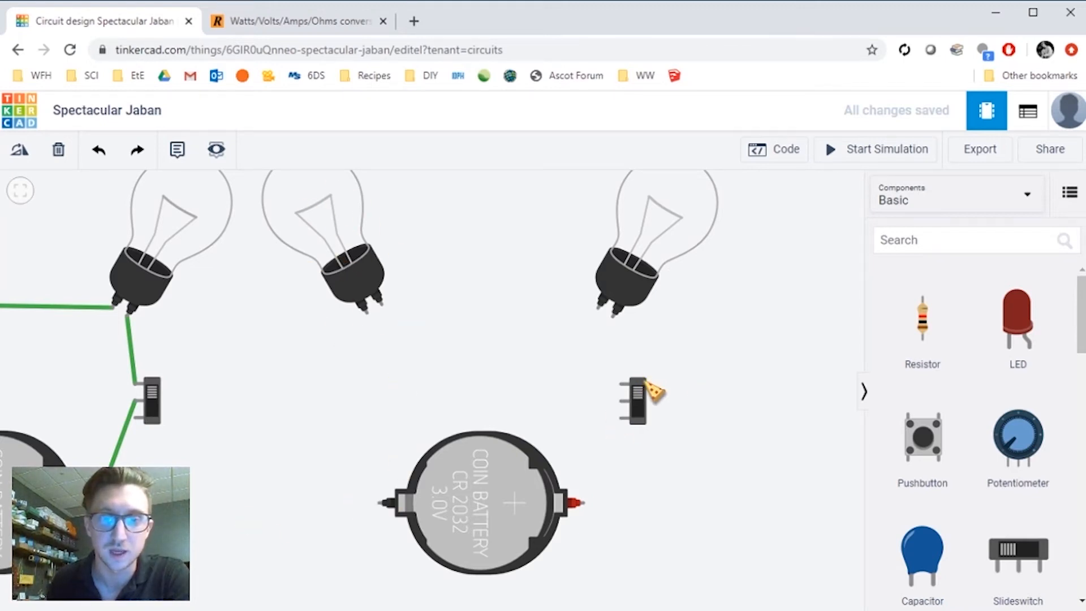
- Wire the copied battery's negative terminal to the left bulb, and the left bulb's other terminal to the switch's top terminal
click(382, 502)
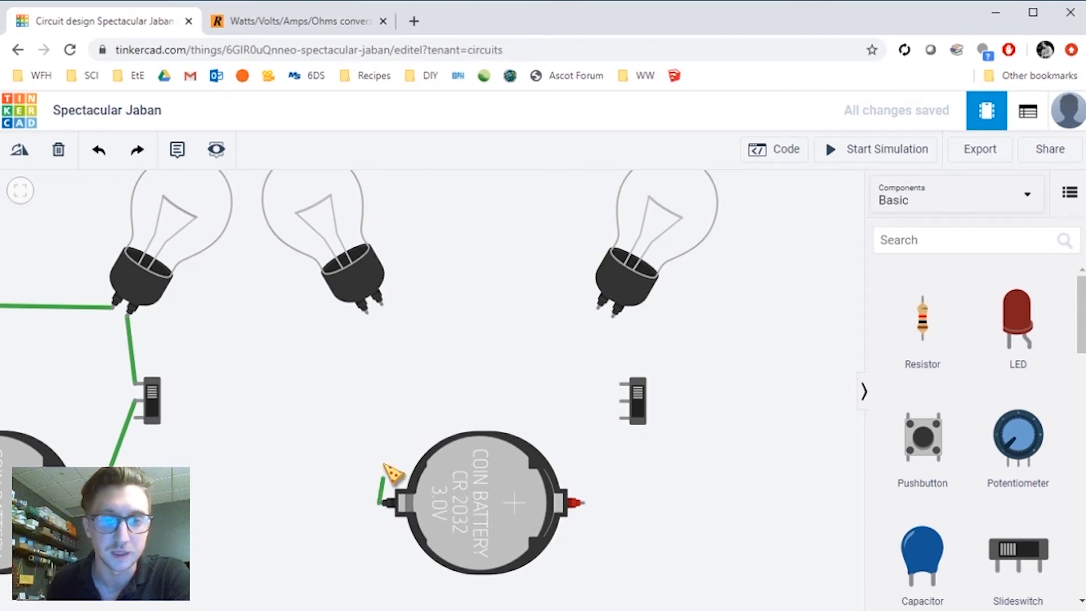
click(372, 321)
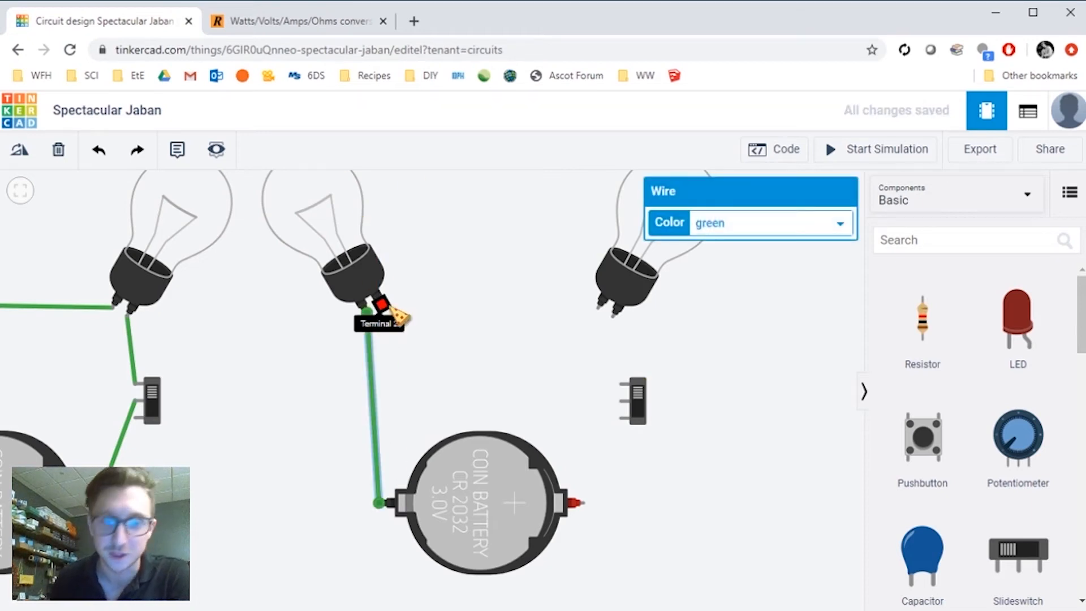
click(396, 315)
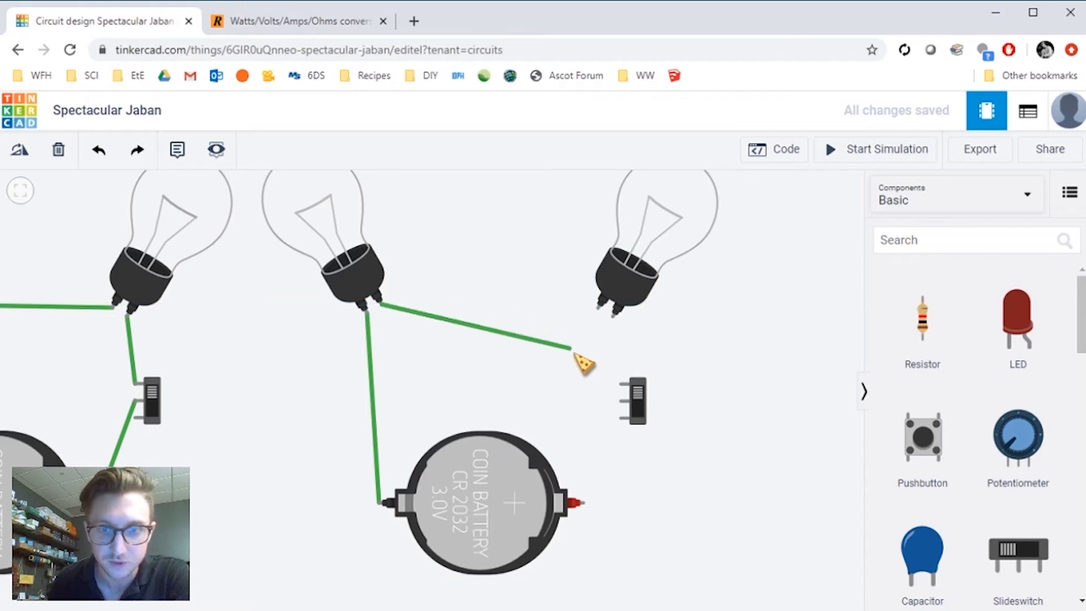
click(622, 385)
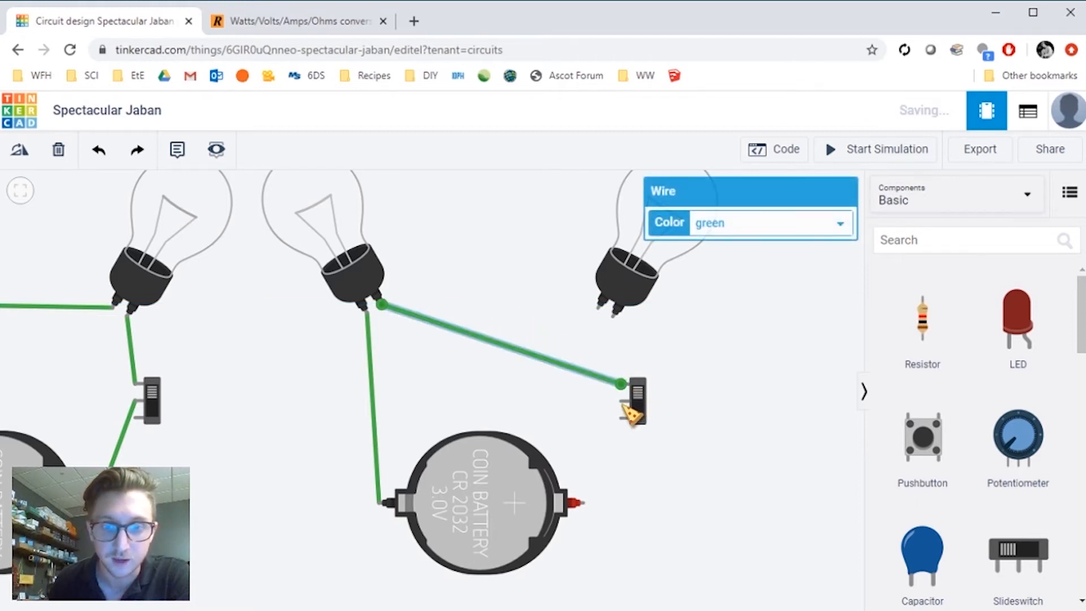
- Wire the switch's middle terminal to the battery's positive terminal and move the switch further right
click(623, 401)
click(581, 502)
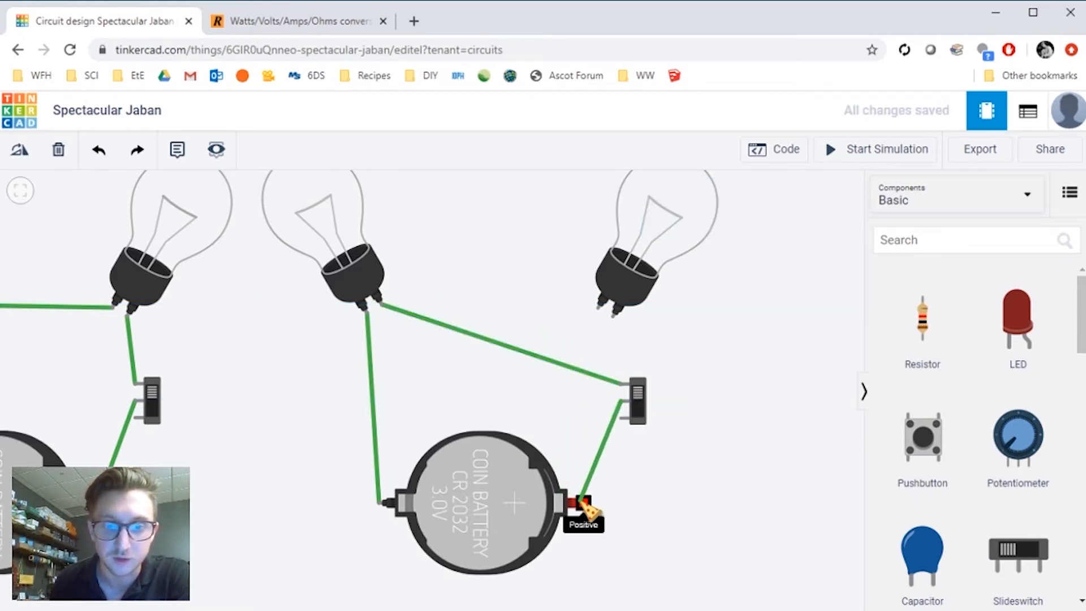
drag(639, 419, 691, 418)
click(711, 461)
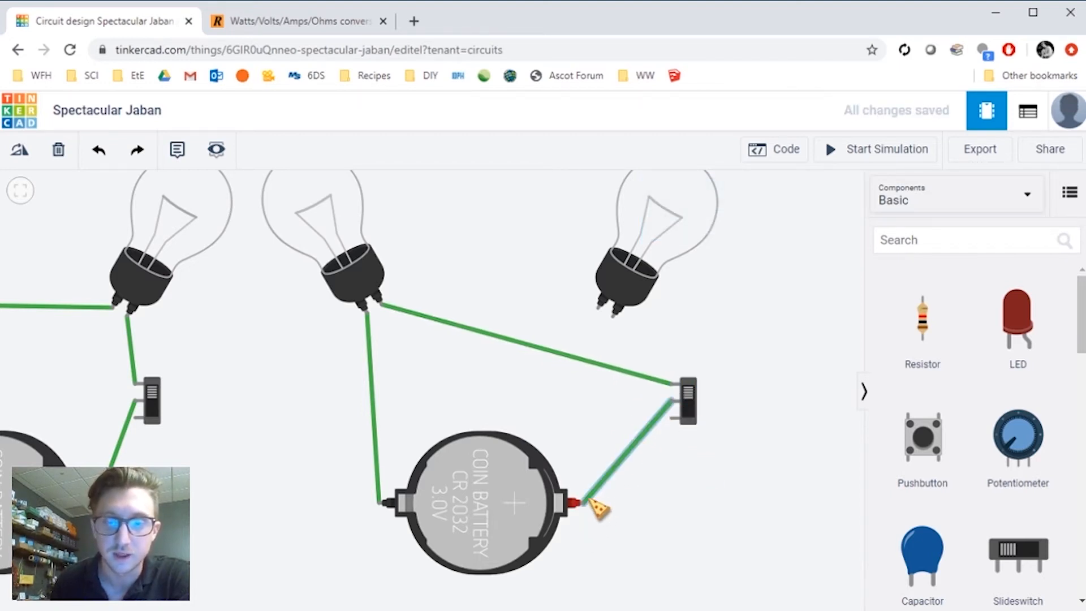
- Wire the battery's negative terminal to the right bulb and shift the battery slightly right
click(588, 508)
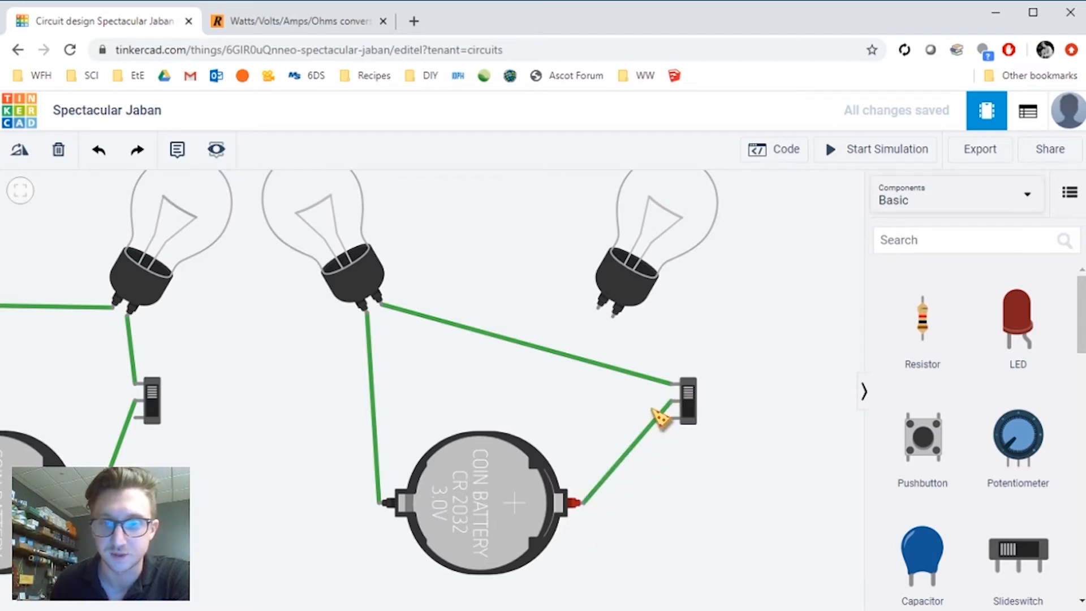
click(382, 504)
click(600, 309)
drag(512, 506, 553, 519)
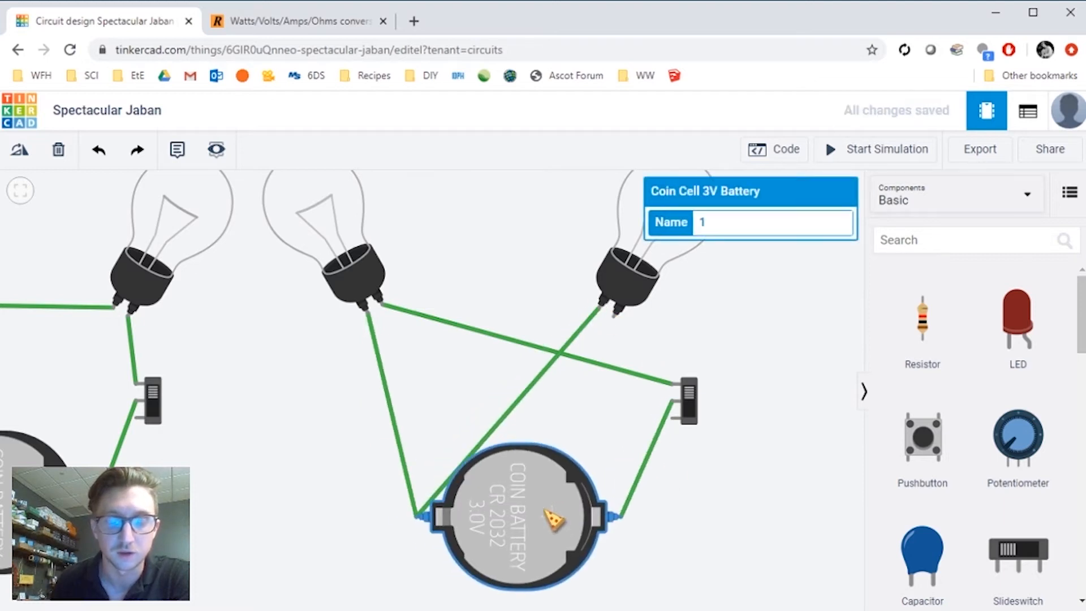
- Wire the right bulb's other terminal to the switch's bottom terminal
click(591, 301)
click(647, 406)
drag(673, 396, 698, 412)
click(731, 324)
scroll(731, 323, down, 1)
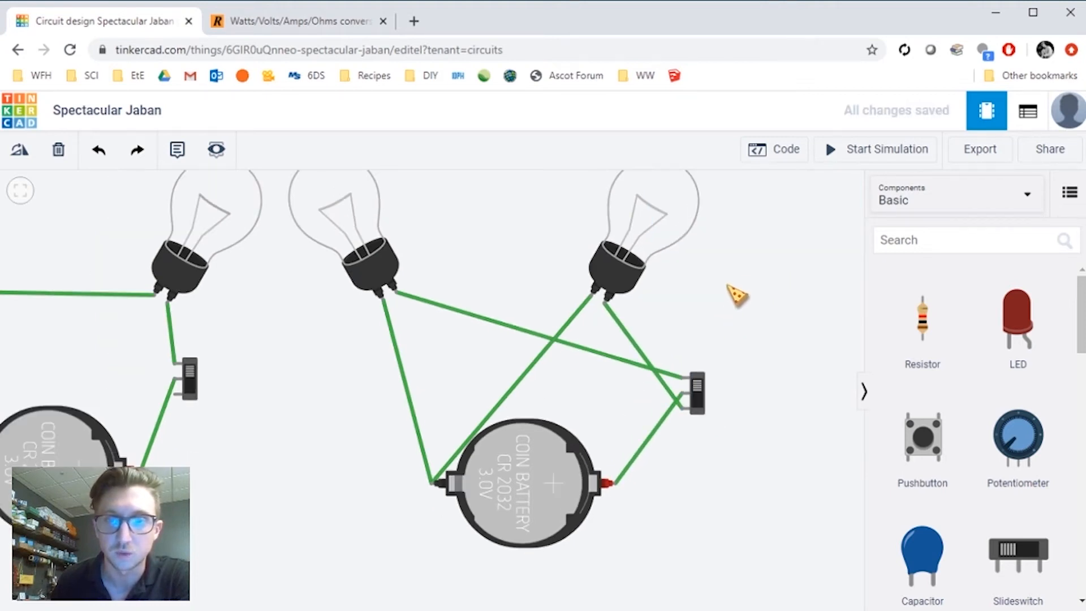
- Start the simulation and toggle the new circuit's slide switch
click(919, 159)
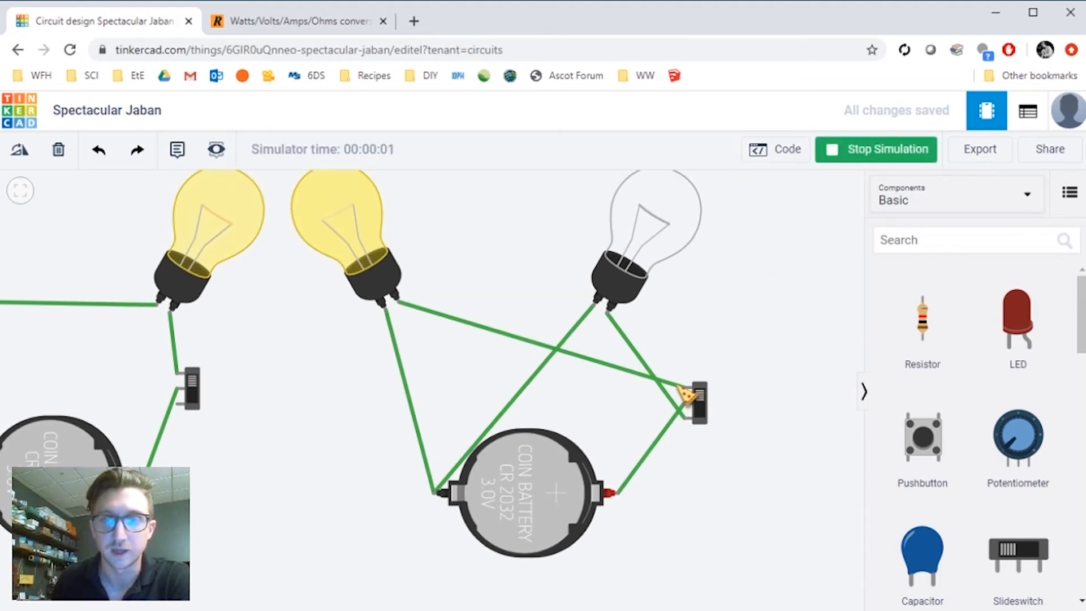
click(705, 410)
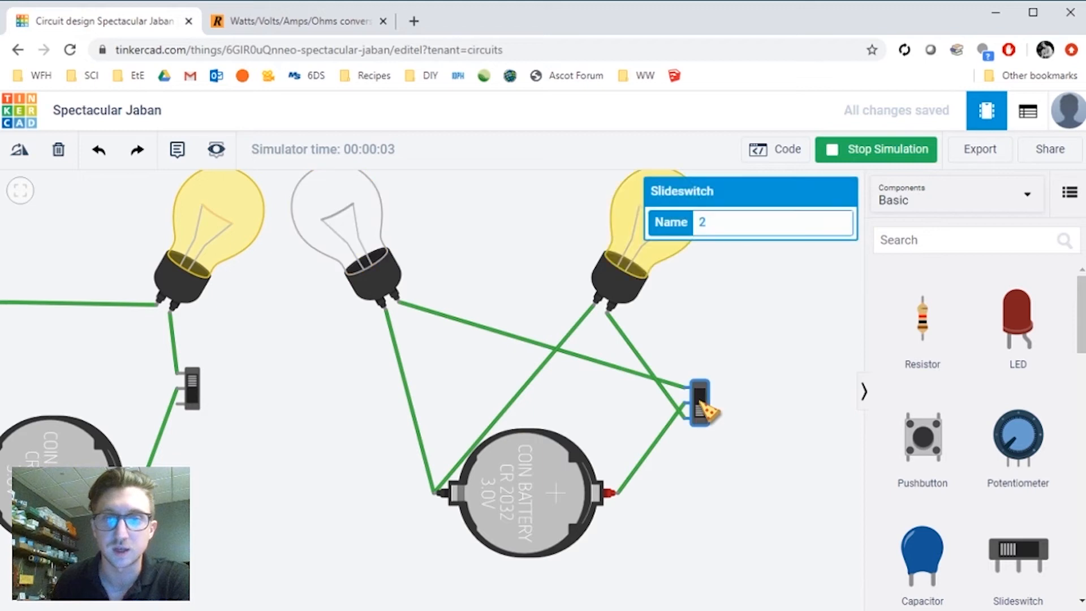
click(794, 312)
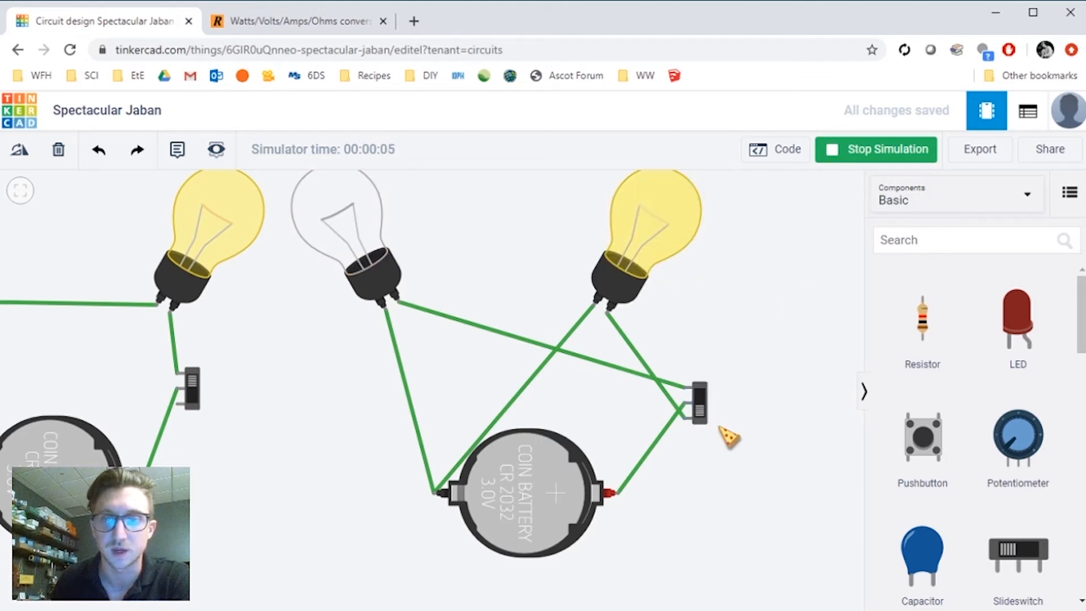
- Toggle the new slide switch once more and compare the two switched circuits
scroll(729, 436, up, 1)
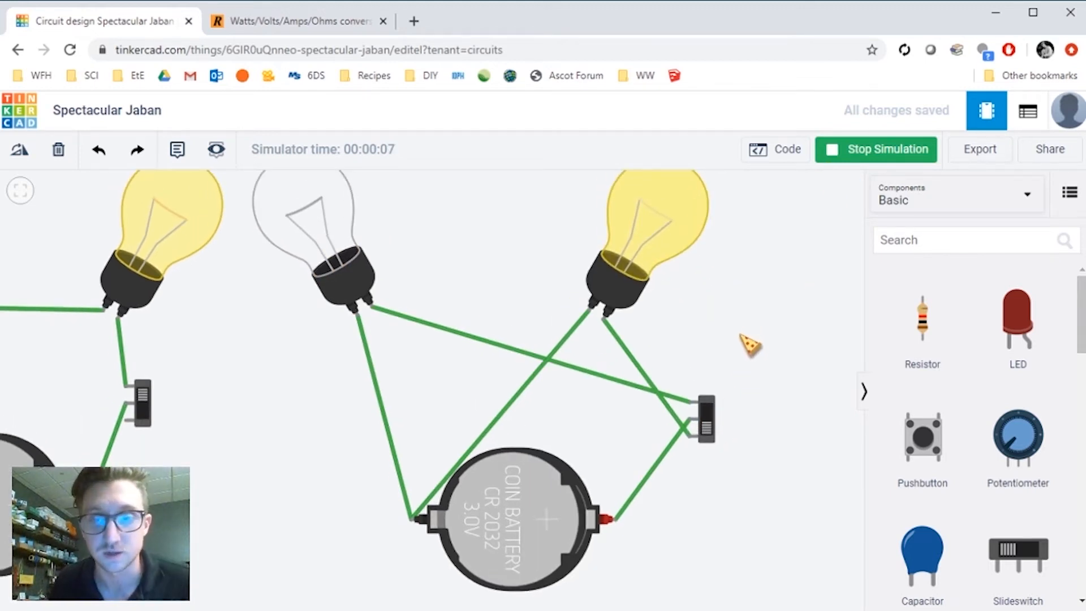
scroll(651, 492, up, 1)
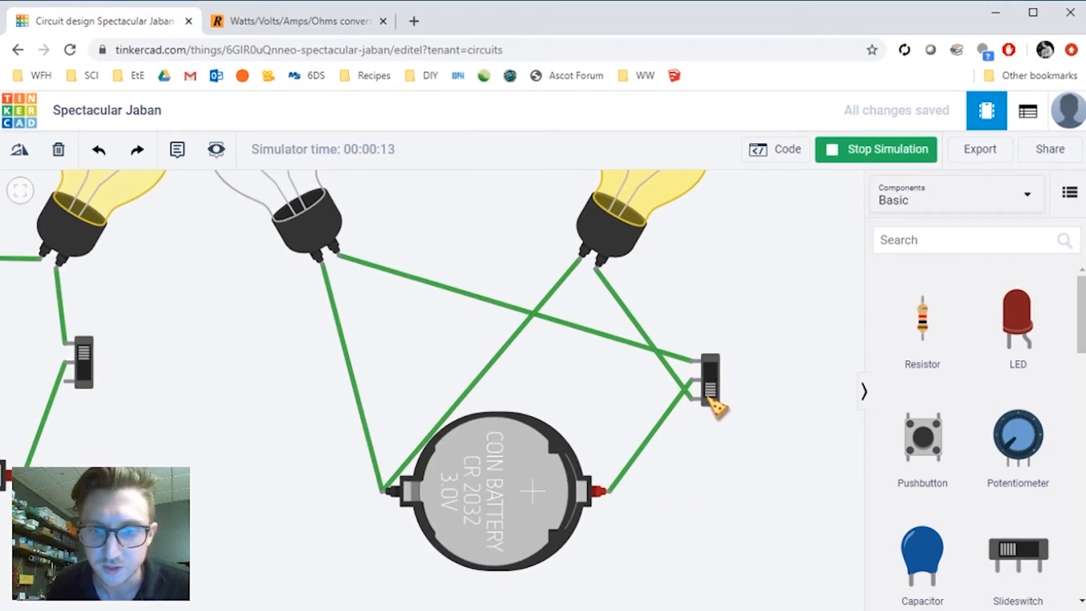
scroll(661, 326, up, 3)
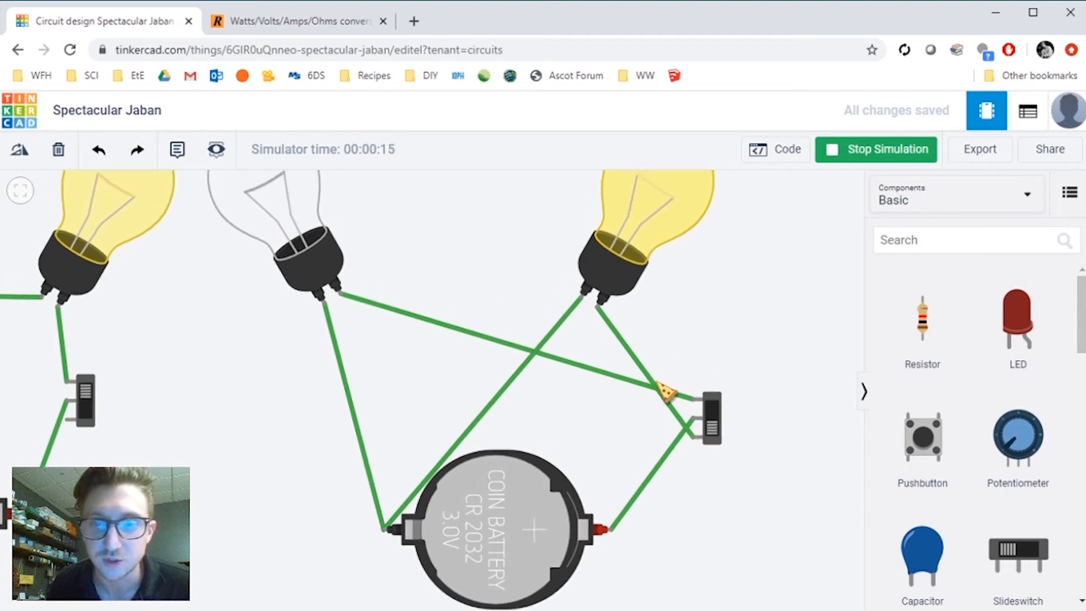
drag(540, 337, 596, 271)
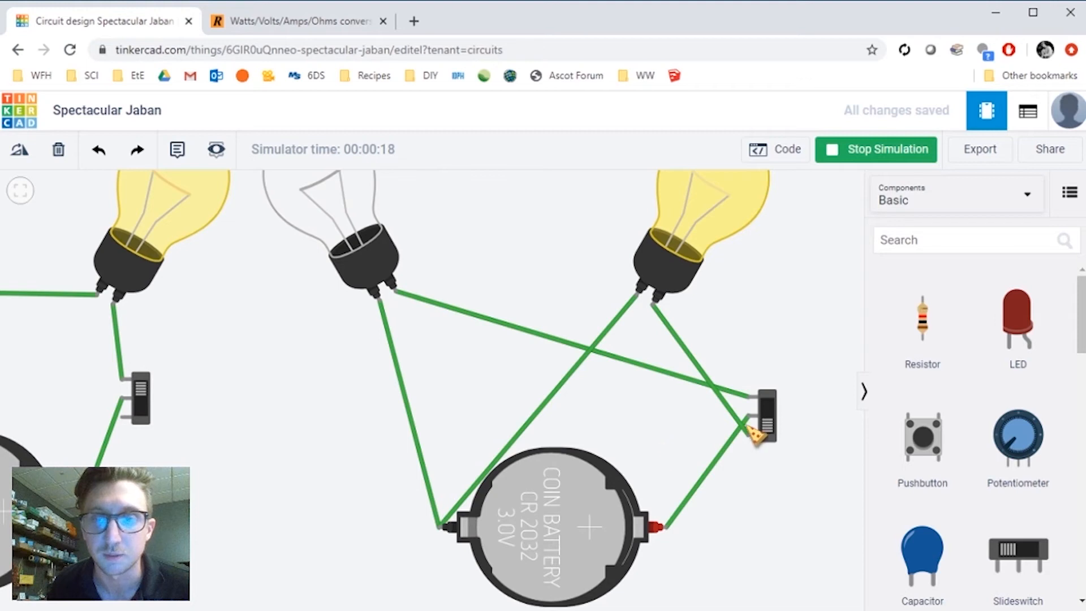
scroll(735, 443, up, 1)
click(774, 453)
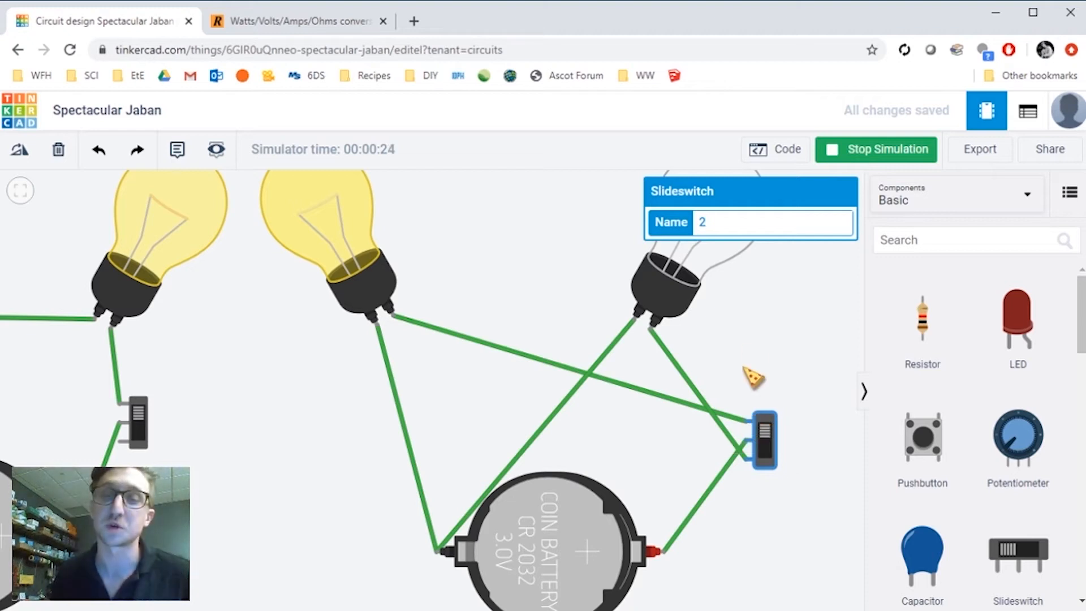
drag(740, 357, 755, 372)
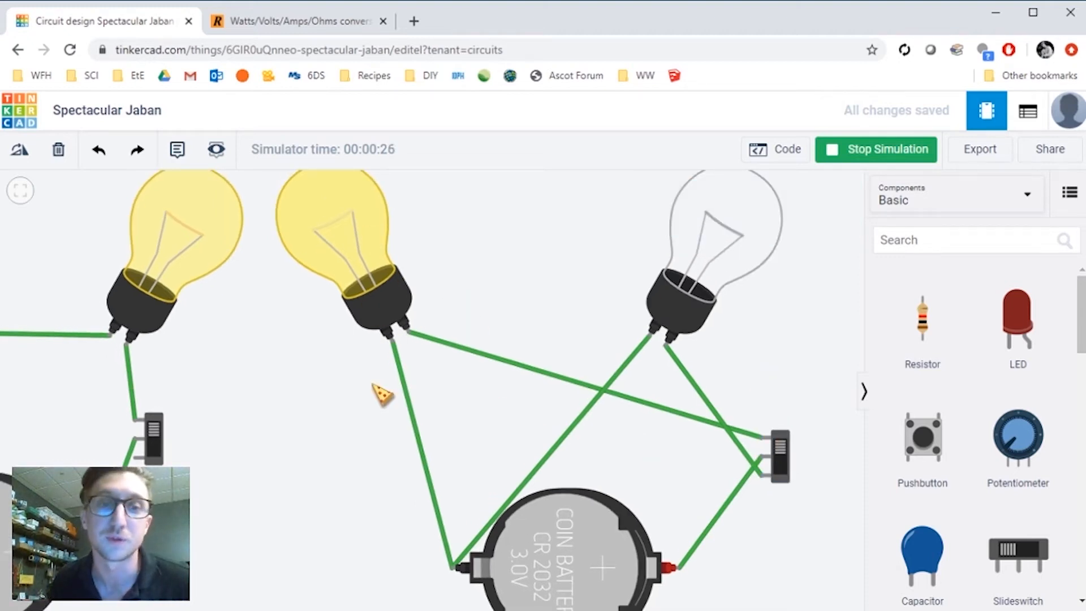
drag(382, 394, 393, 334)
scroll(656, 435, down, 5)
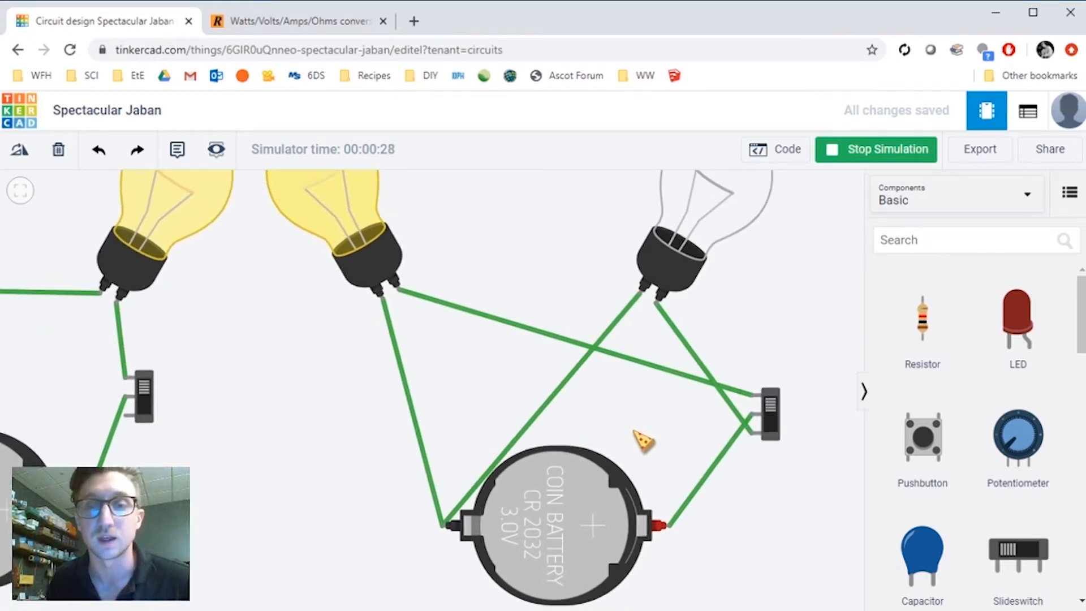
scroll(764, 381, down, 3)
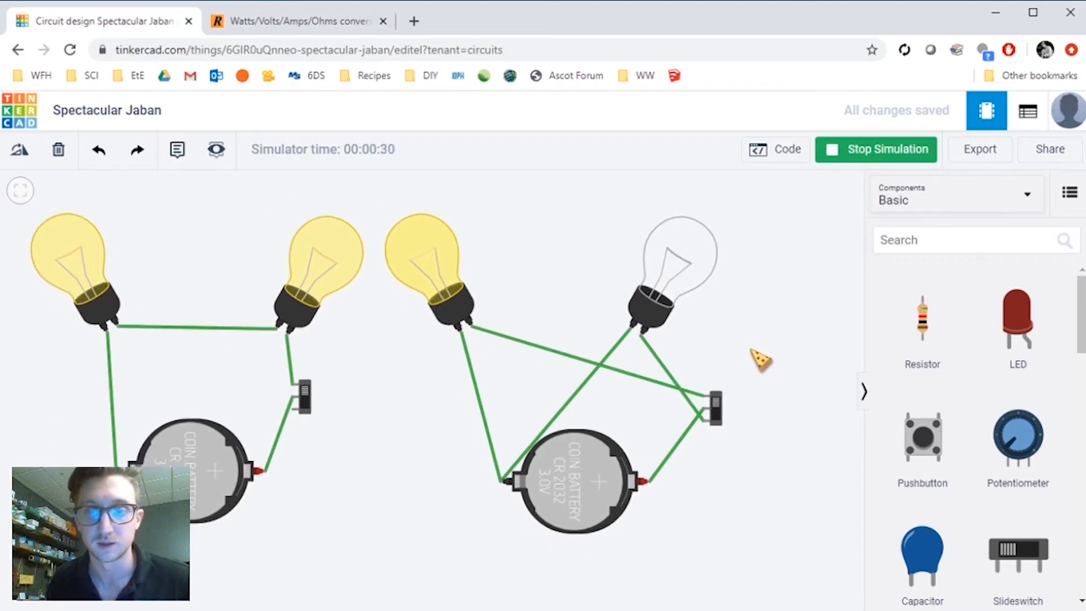
drag(715, 356, 692, 332)
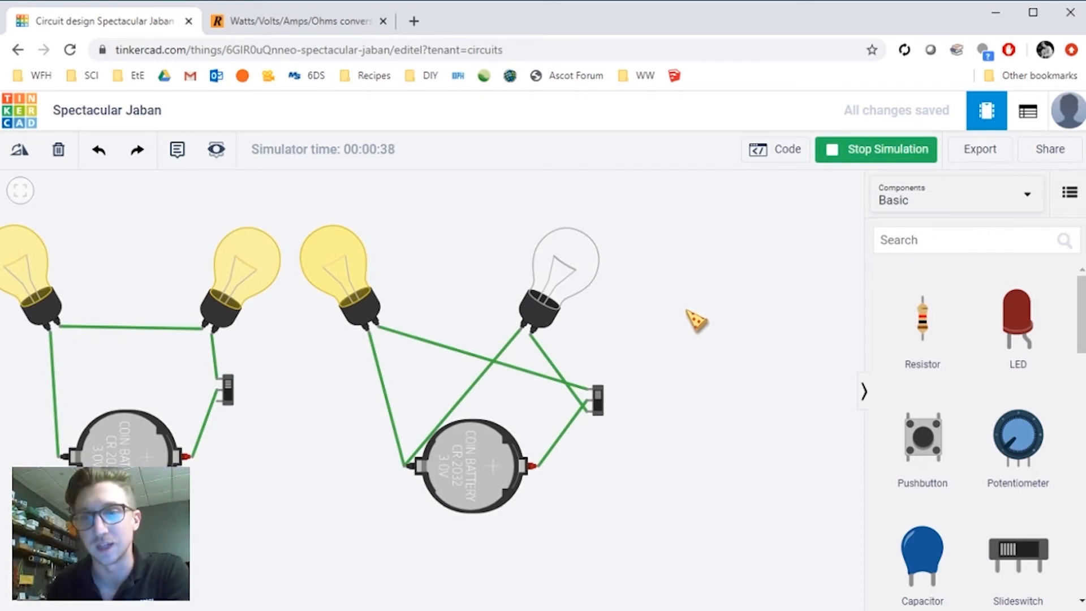
- Add an LED to the empty canvas area to the right of the existing circuits
drag(735, 343, 628, 346)
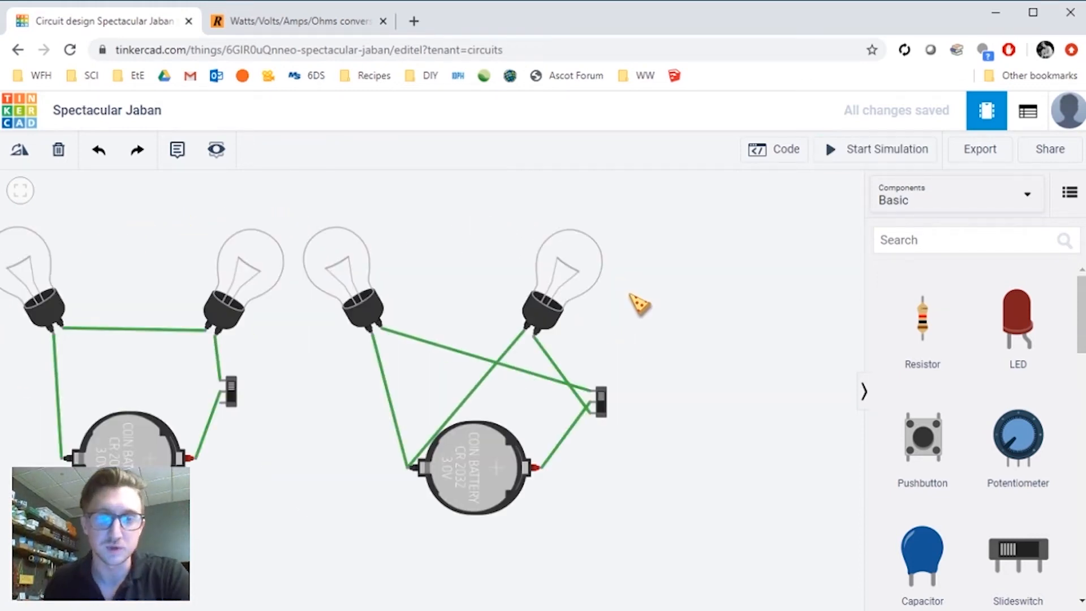
drag(639, 305, 662, 322)
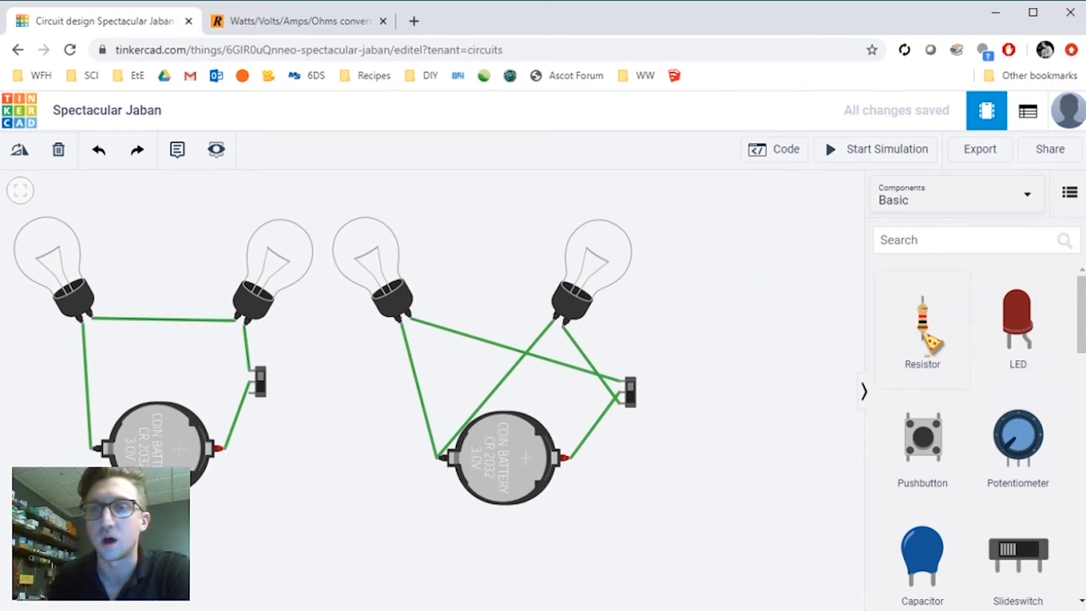
click(1070, 192)
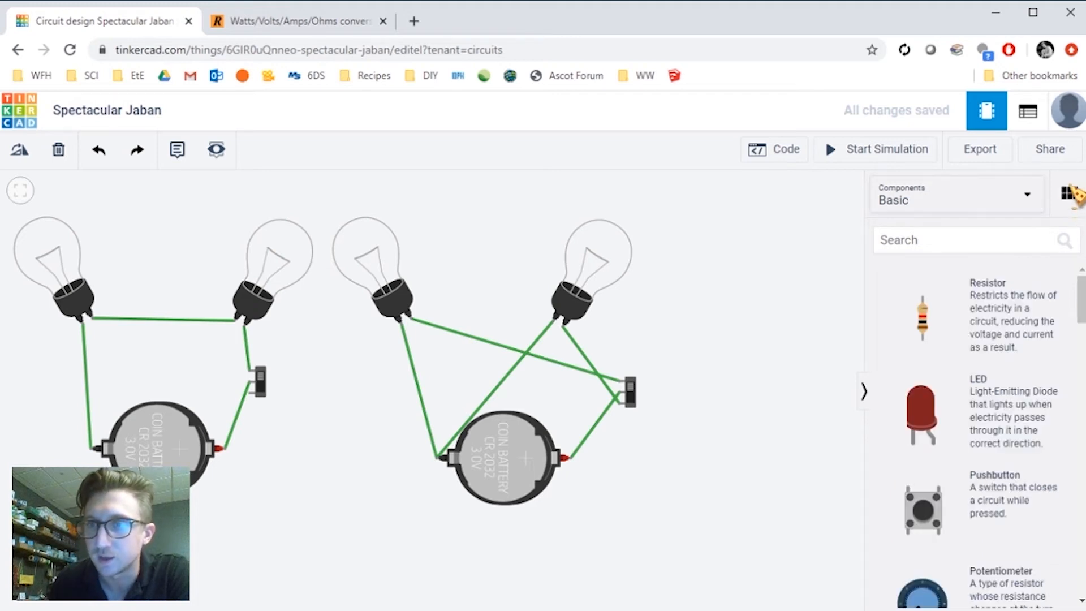
scroll(1064, 348, down, 1)
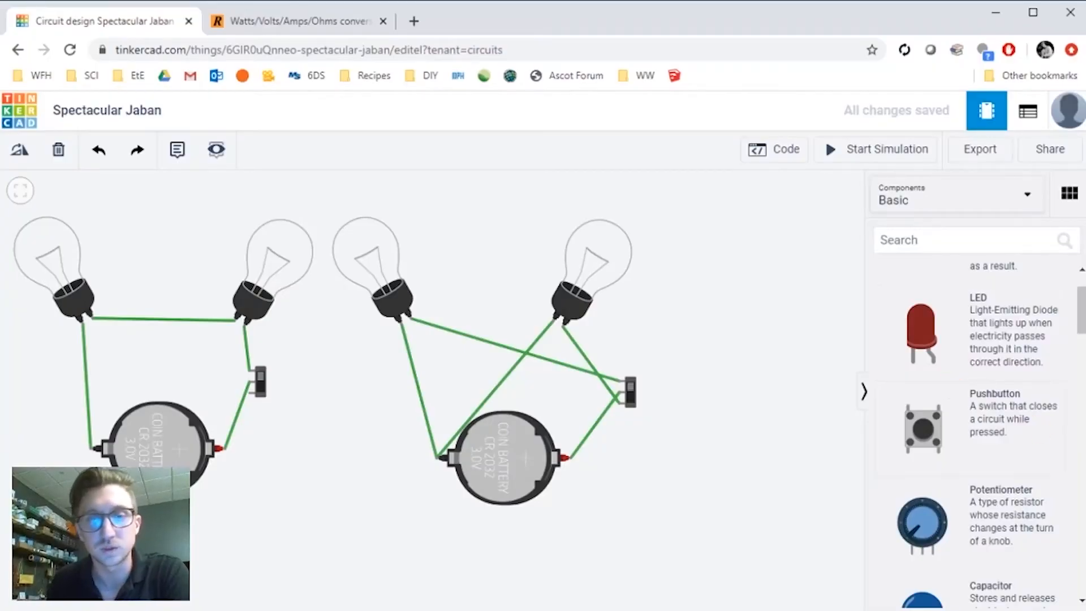
drag(758, 306, 456, 310)
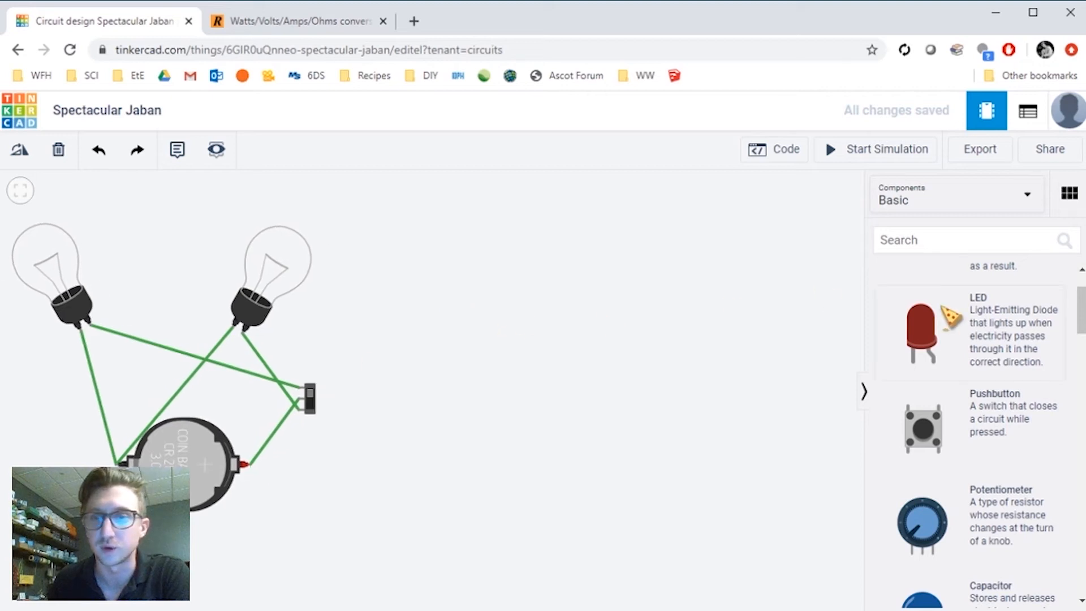
drag(956, 325, 661, 297)
click(730, 310)
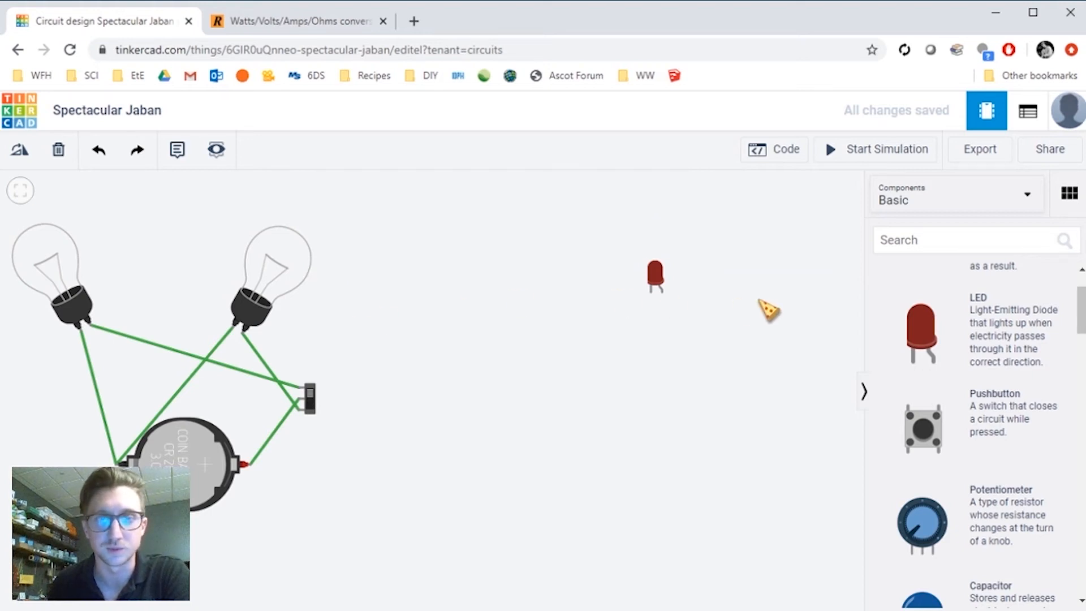
- Search for batteries and place a Coin Cell 3V Battery below the LED, rotating it
scroll(769, 310, up, 4)
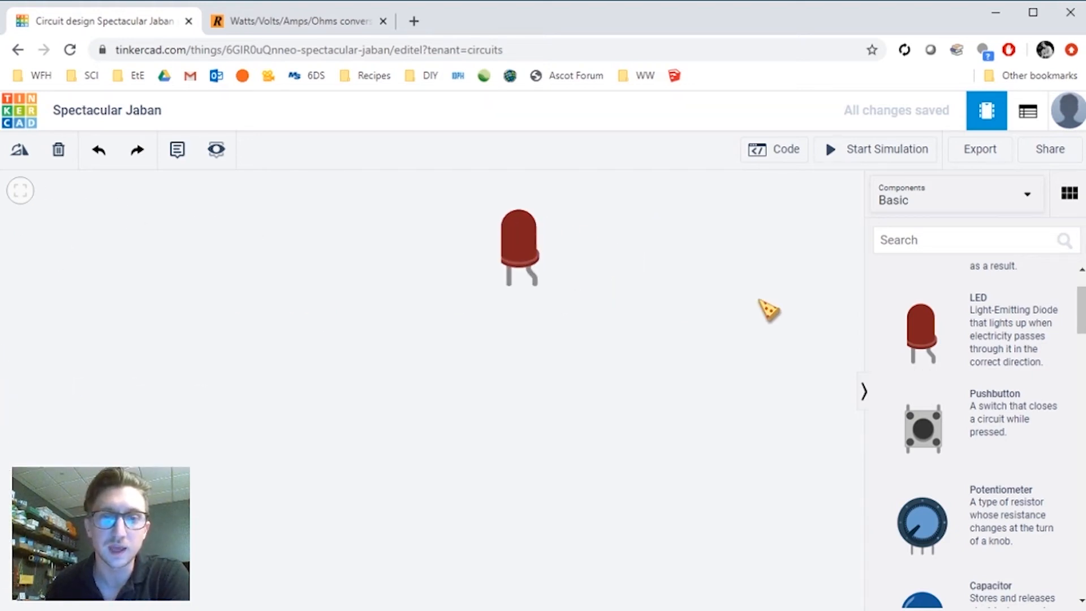
drag(561, 296, 599, 326)
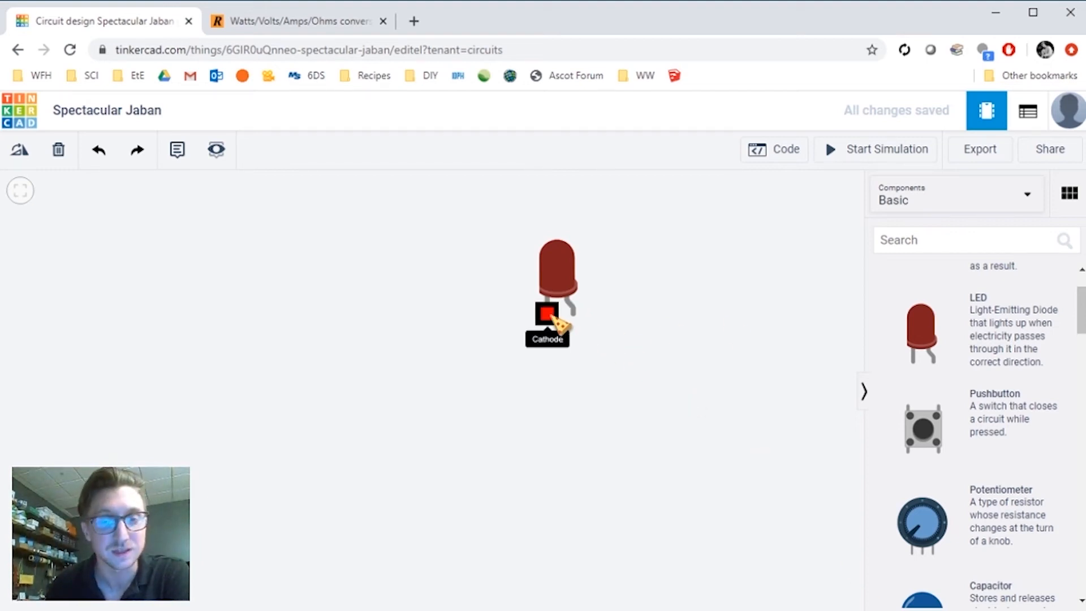
scroll(682, 393, down, 3)
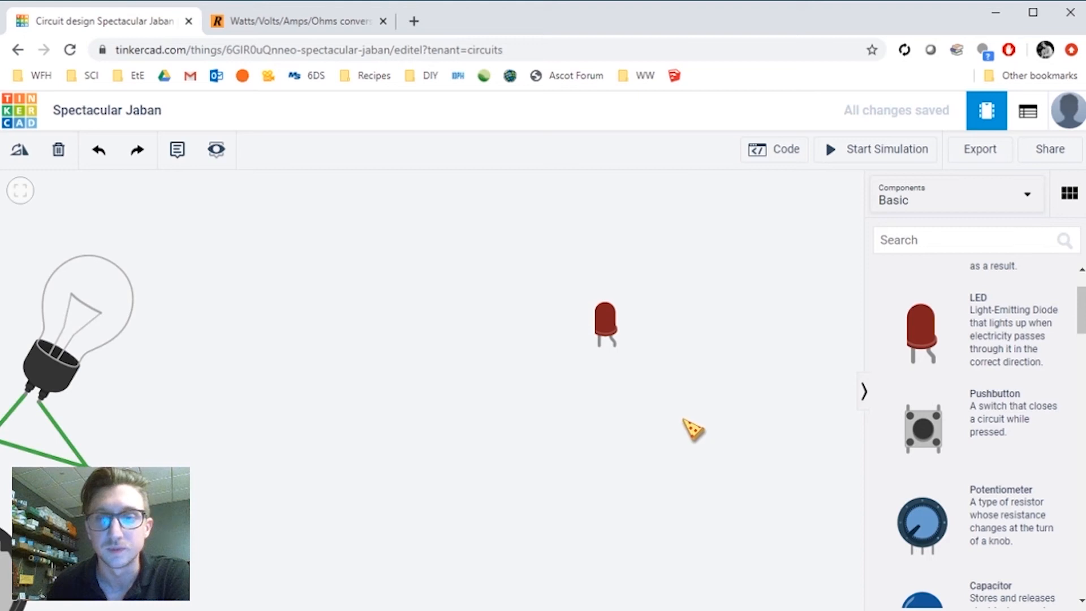
drag(693, 430, 643, 351)
scroll(676, 368, down, 1)
click(931, 238)
text(batter)
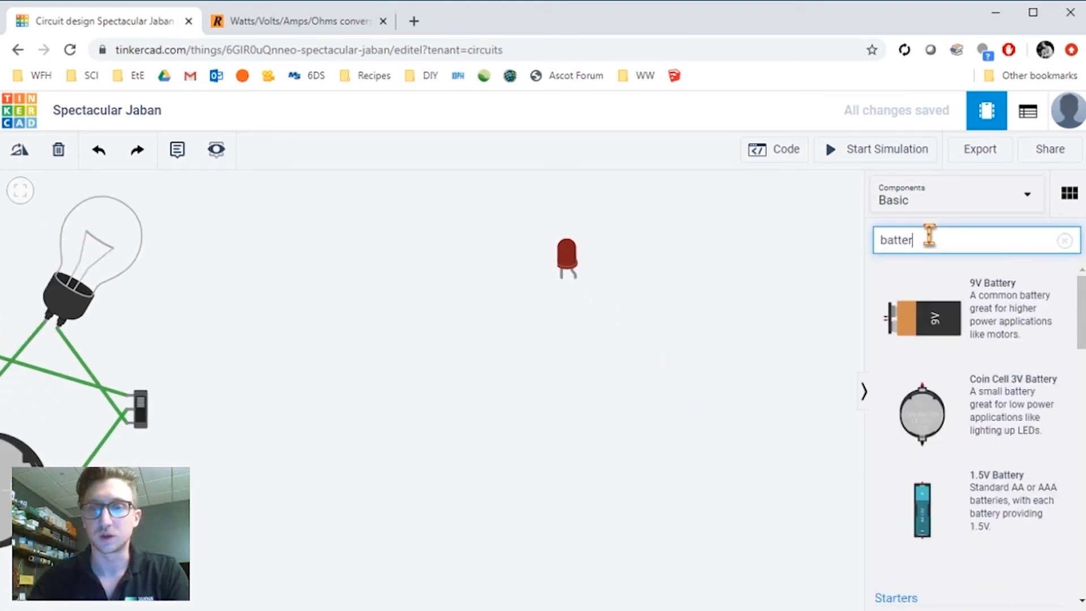
drag(968, 421, 577, 464)
key(r)
- Wire the battery's positive terminal to the LED's anode
scroll(676, 432, up, 1)
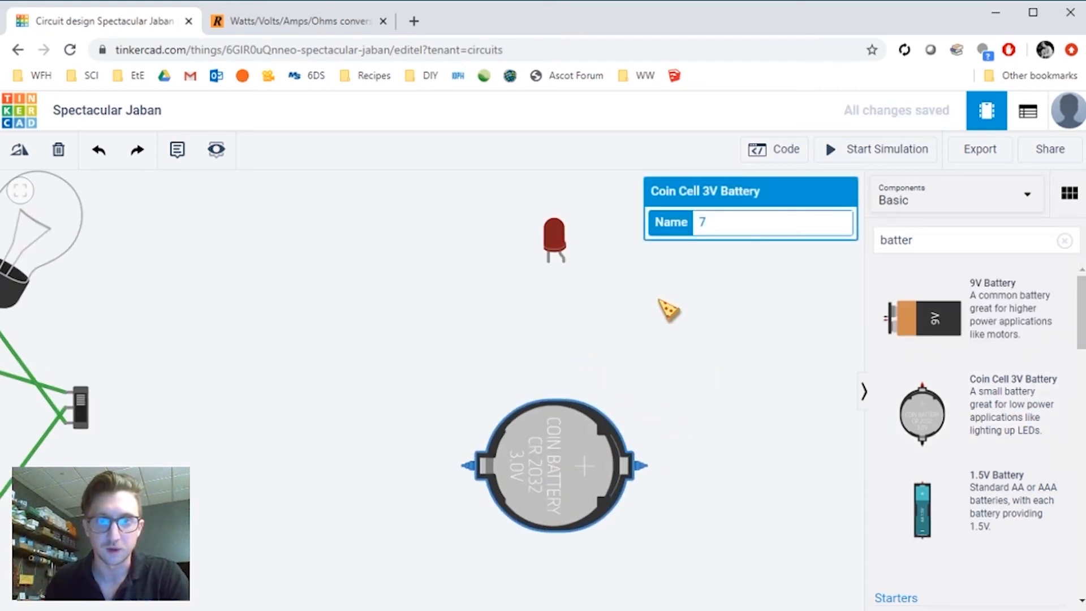
click(711, 385)
click(648, 466)
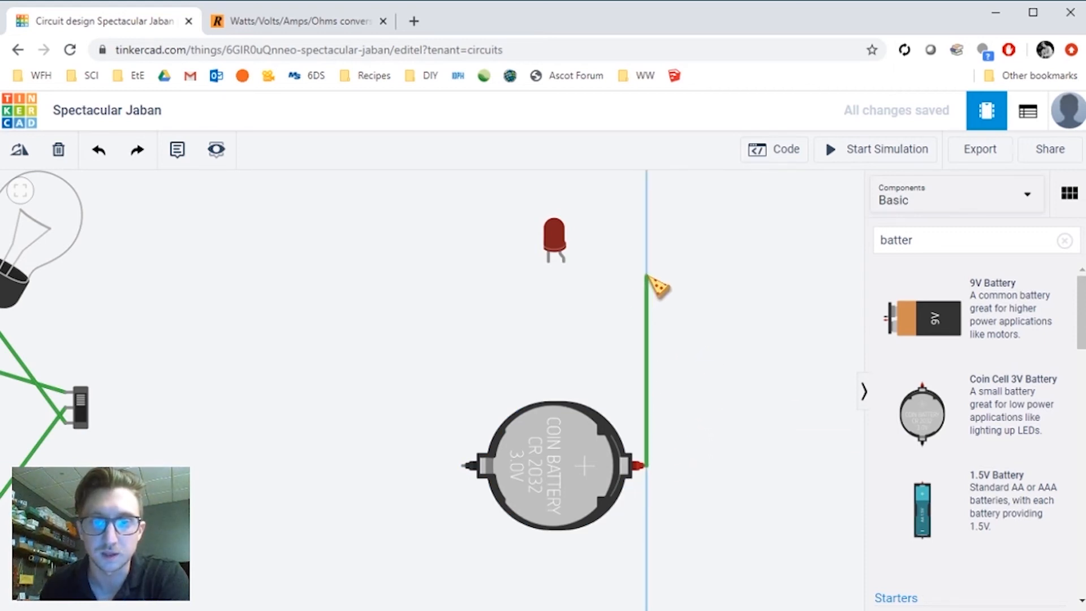
click(564, 262)
- Wire the LED's cathode around to the battery's negative terminal and colour that wire black
click(512, 263)
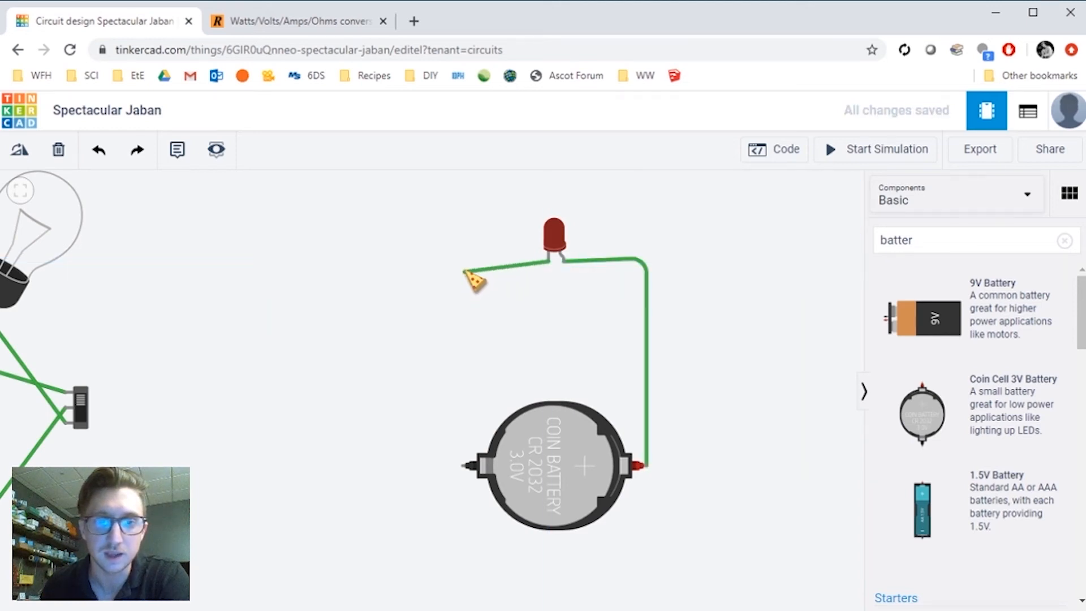
click(463, 263)
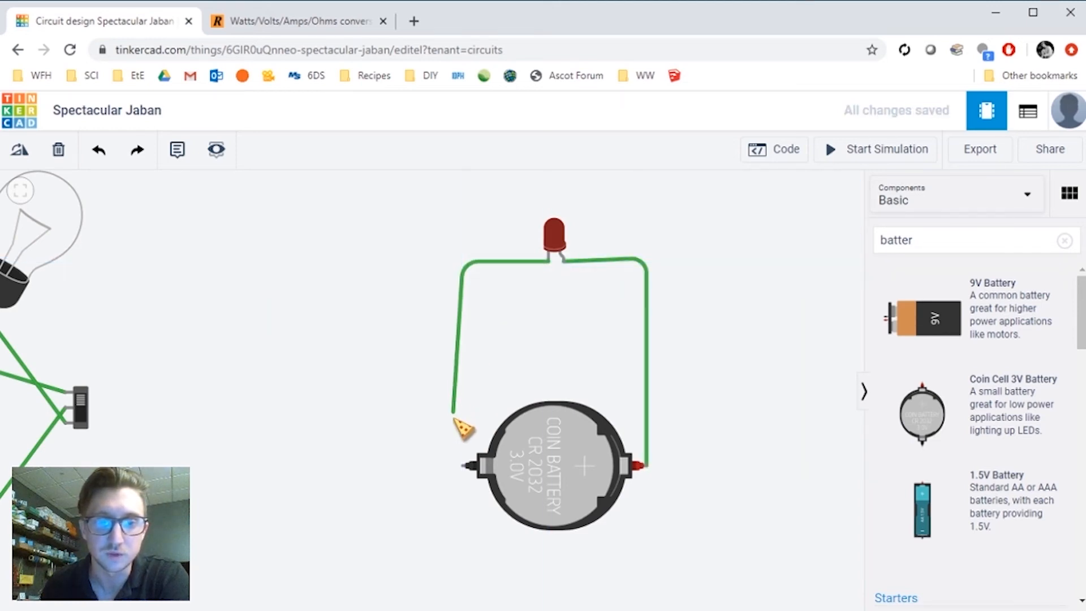
click(463, 465)
click(726, 225)
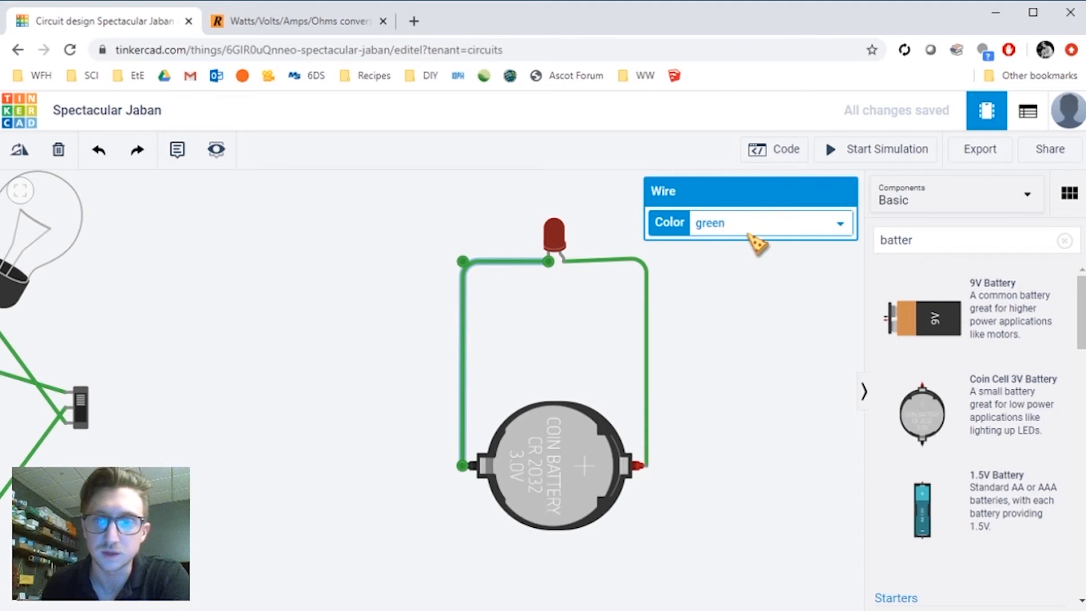
click(747, 242)
- Colour the positive wire red and start the simulation
click(646, 299)
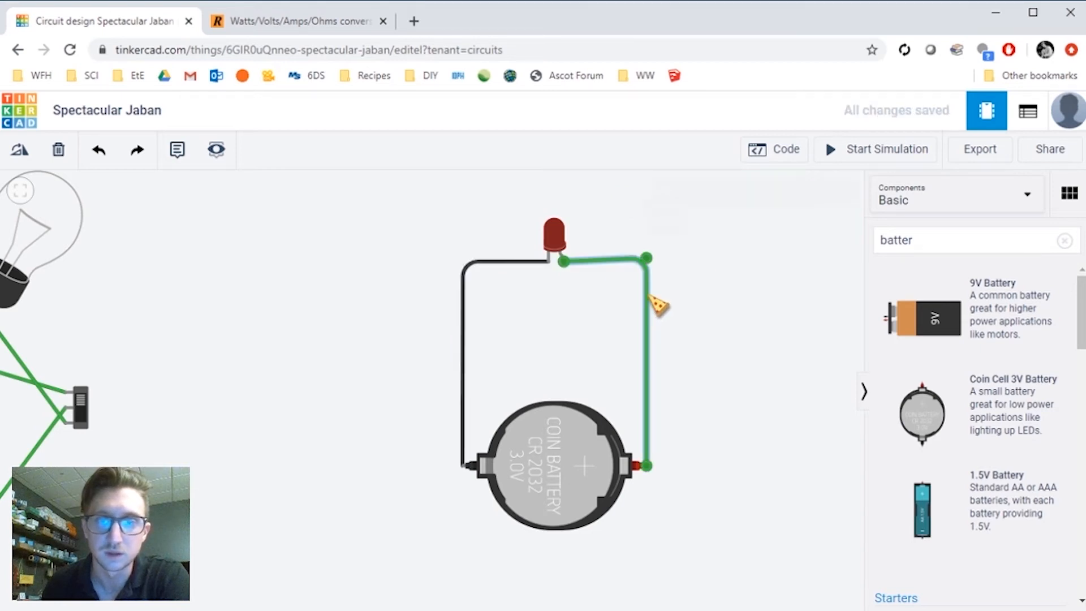
click(743, 265)
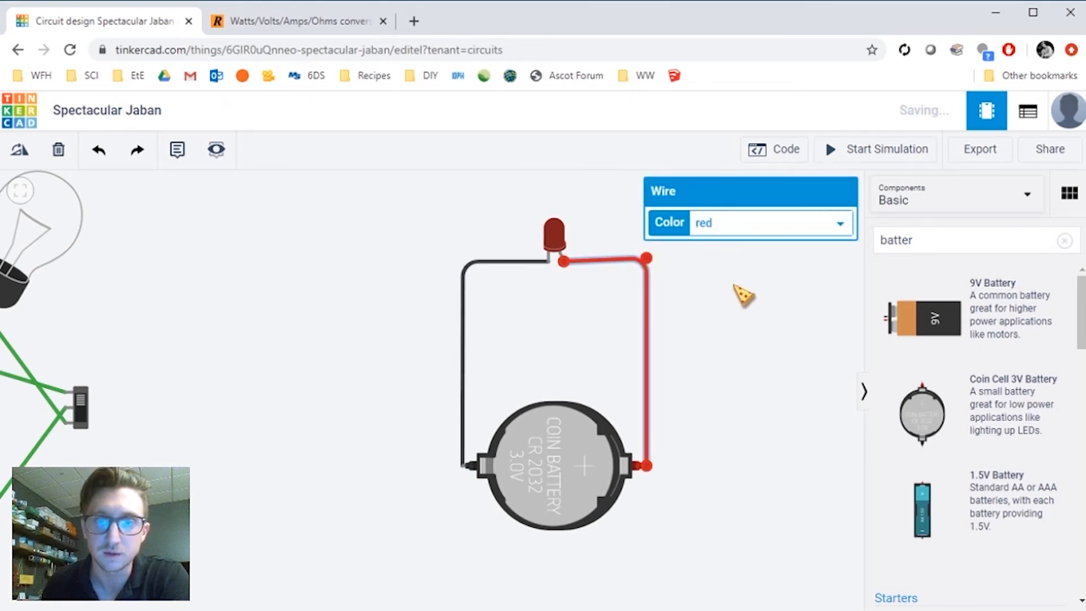
click(754, 341)
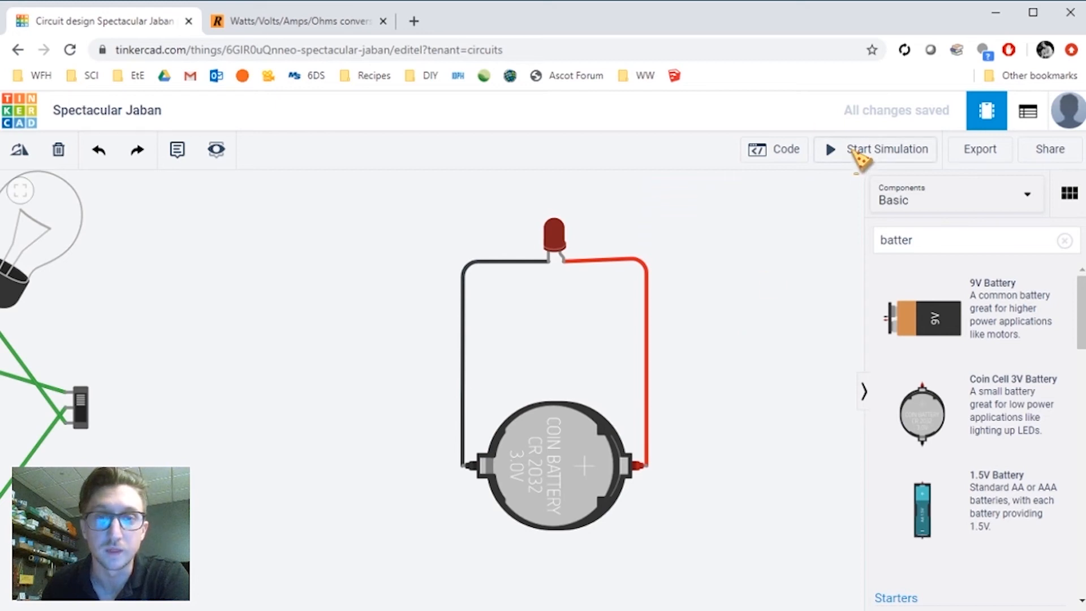
click(859, 160)
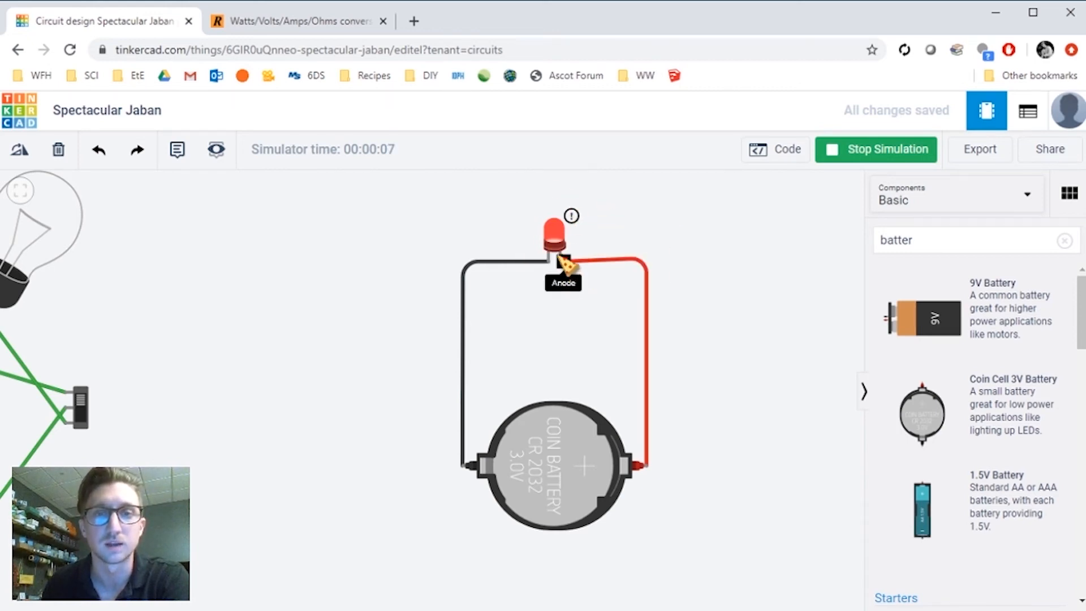
mouse_move(572, 219)
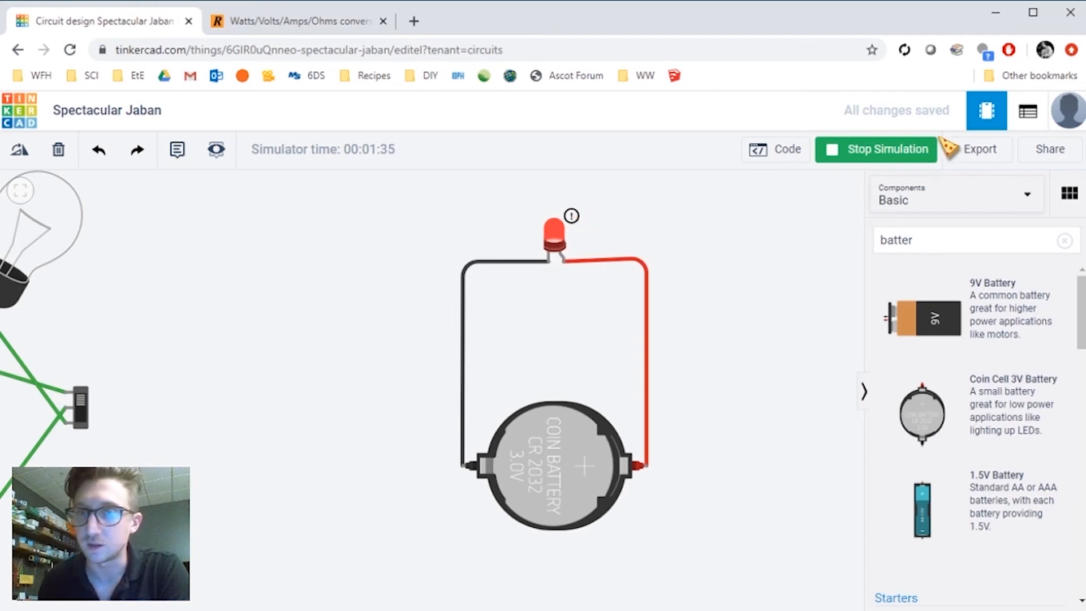
- Search for a resistor and place it to the left of the LED circuit
double_click(949, 233)
text(resis)
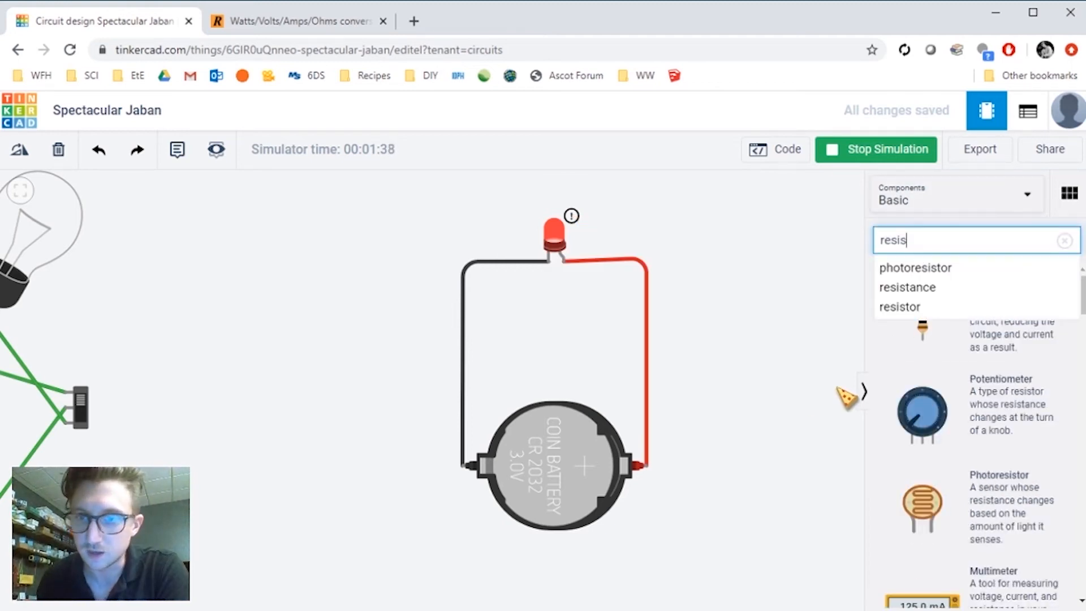
drag(837, 389, 829, 389)
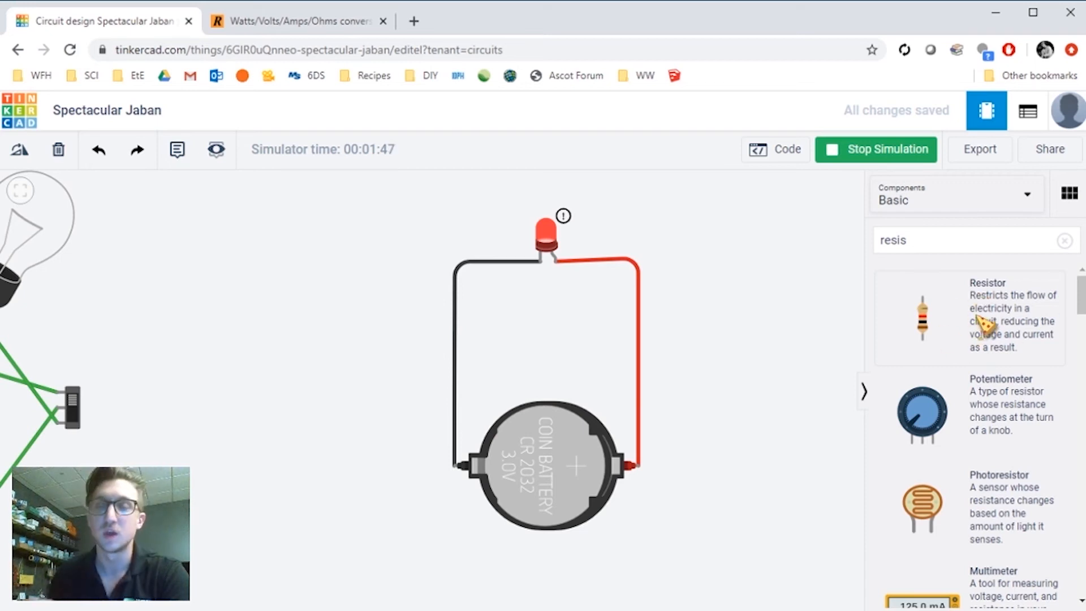
click(951, 338)
drag(950, 338, 430, 347)
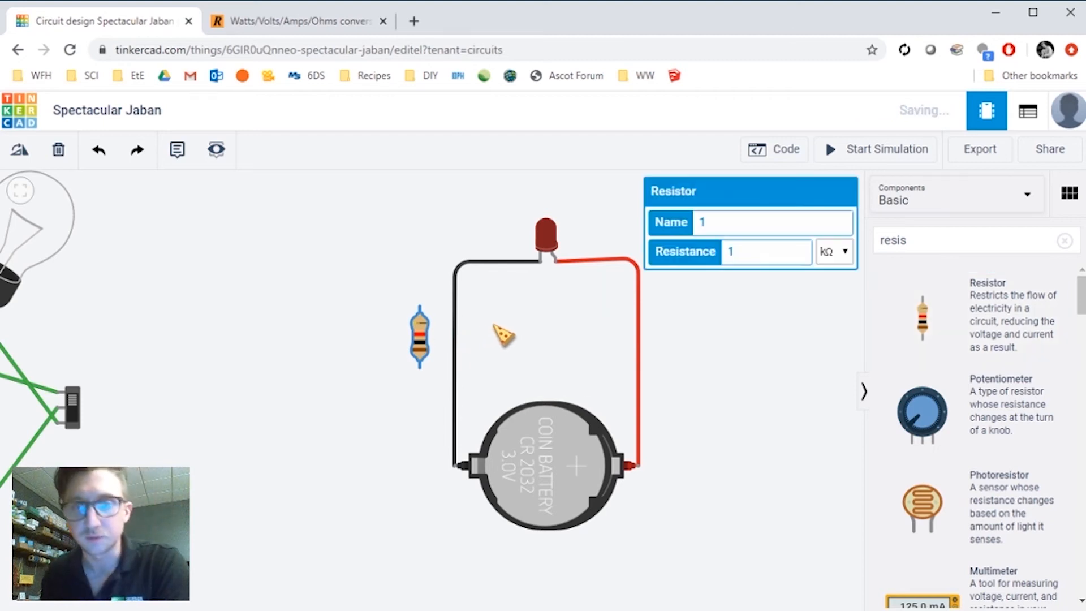
click(525, 343)
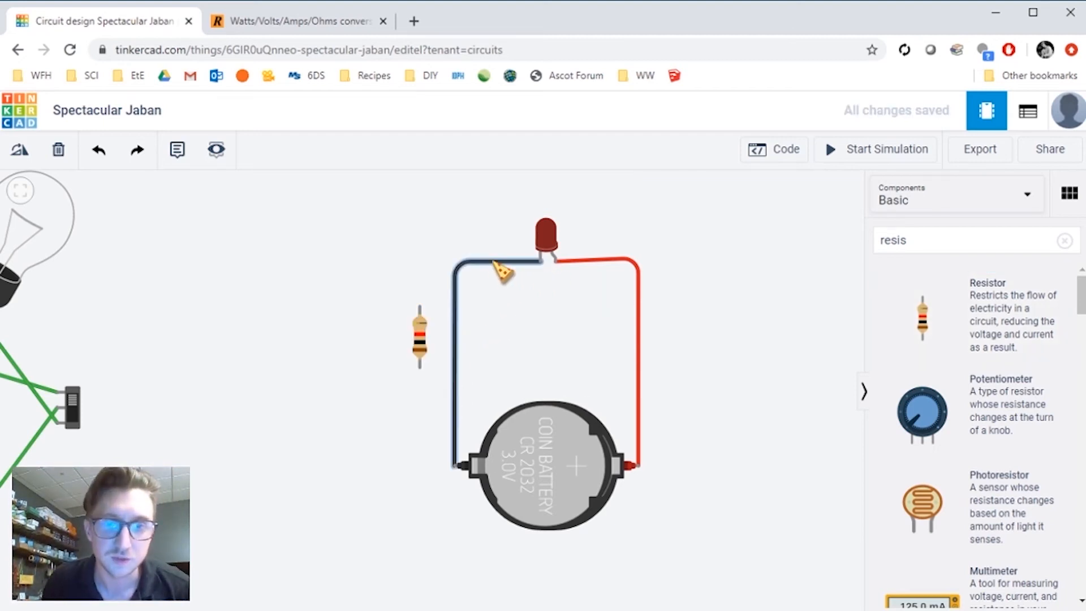
- Delete the black wire between the LED cathode and the battery
click(497, 269)
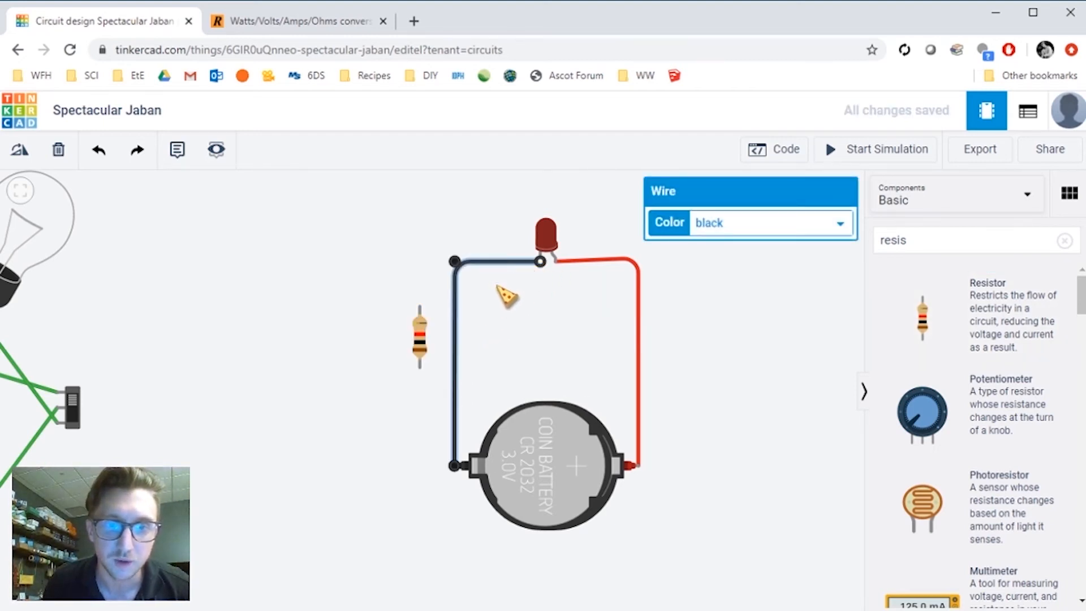
click(496, 287)
click(456, 301)
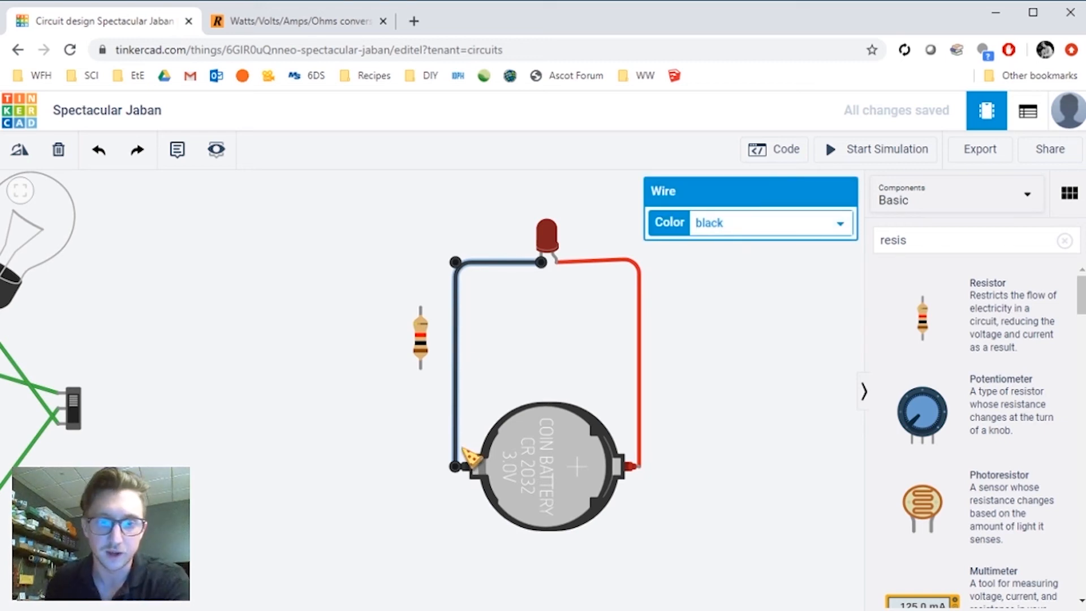
key(Delete)
- Wire the battery's negative terminal to the resistor's lower end and move the resistor in line above it
click(456, 467)
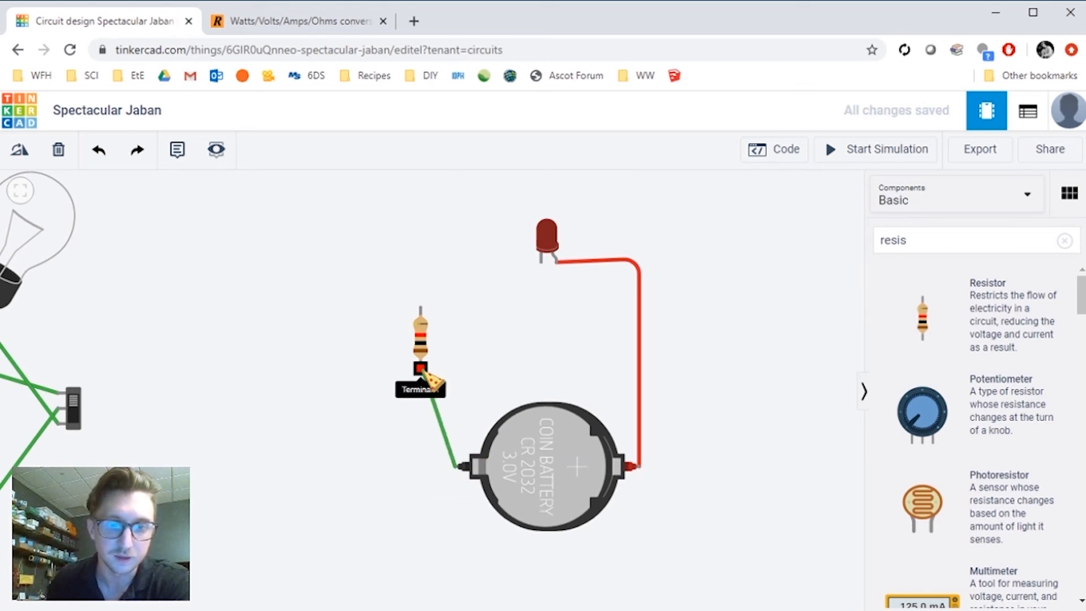
click(421, 368)
drag(422, 343, 456, 346)
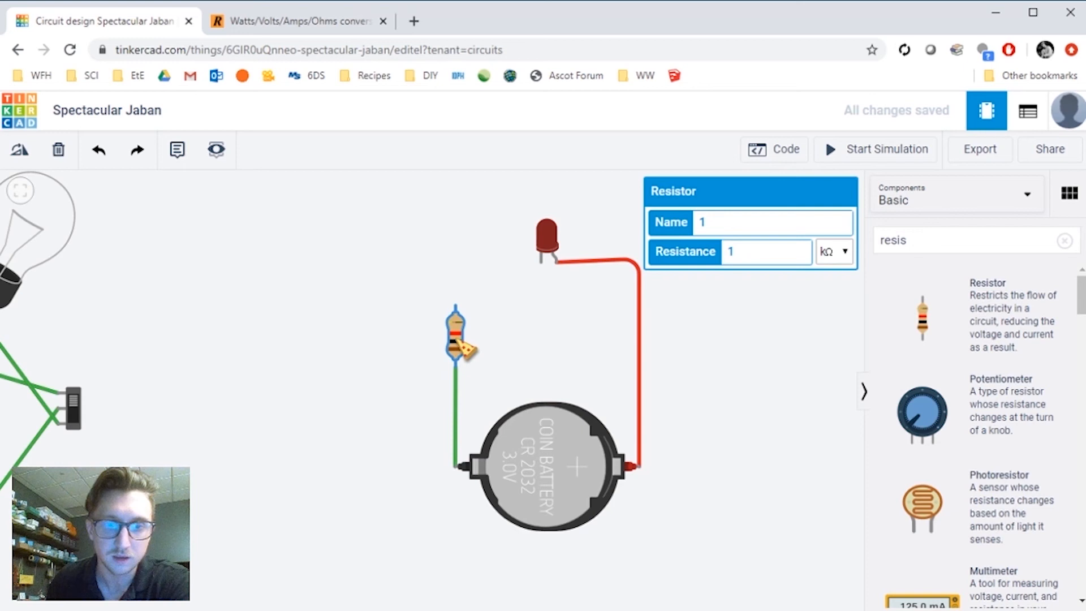
- Wire the resistor's upper end to the LED's cathode
click(463, 304)
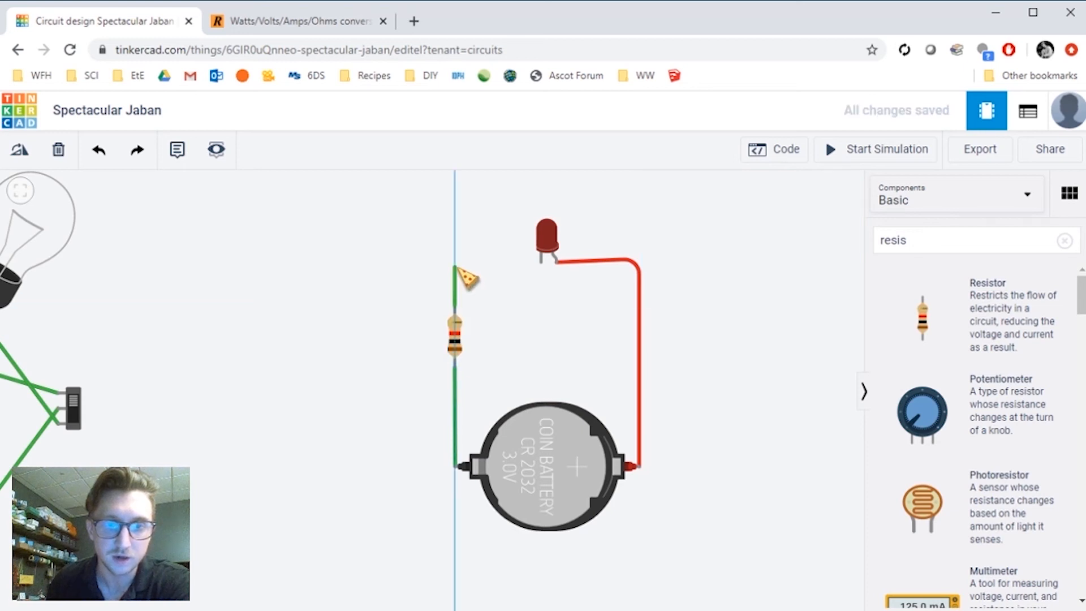
click(456, 263)
click(542, 262)
click(693, 276)
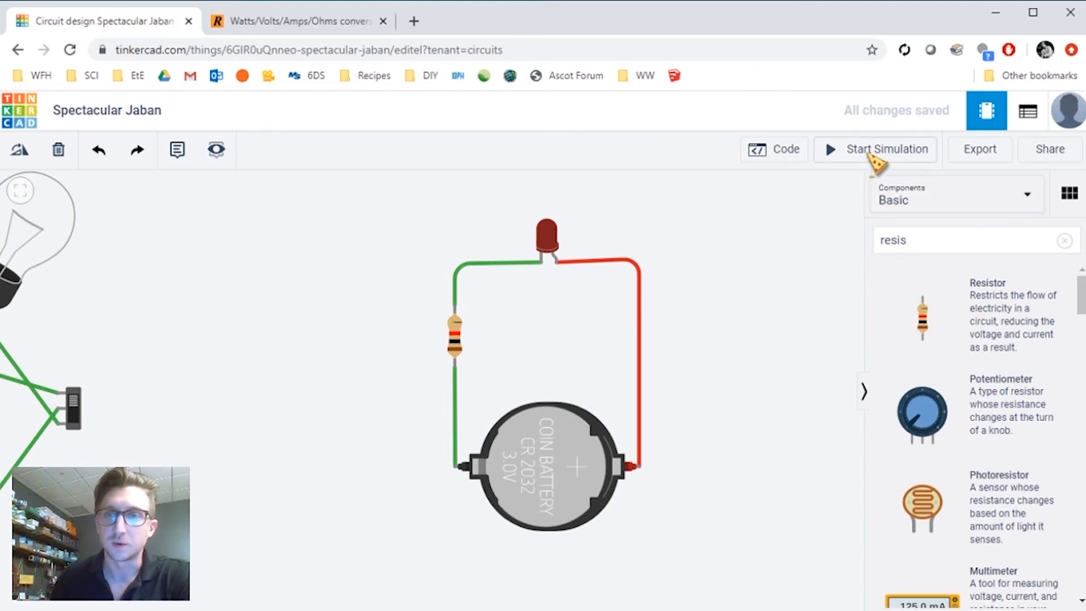
- Run the simulation briefly and stop it
click(872, 158)
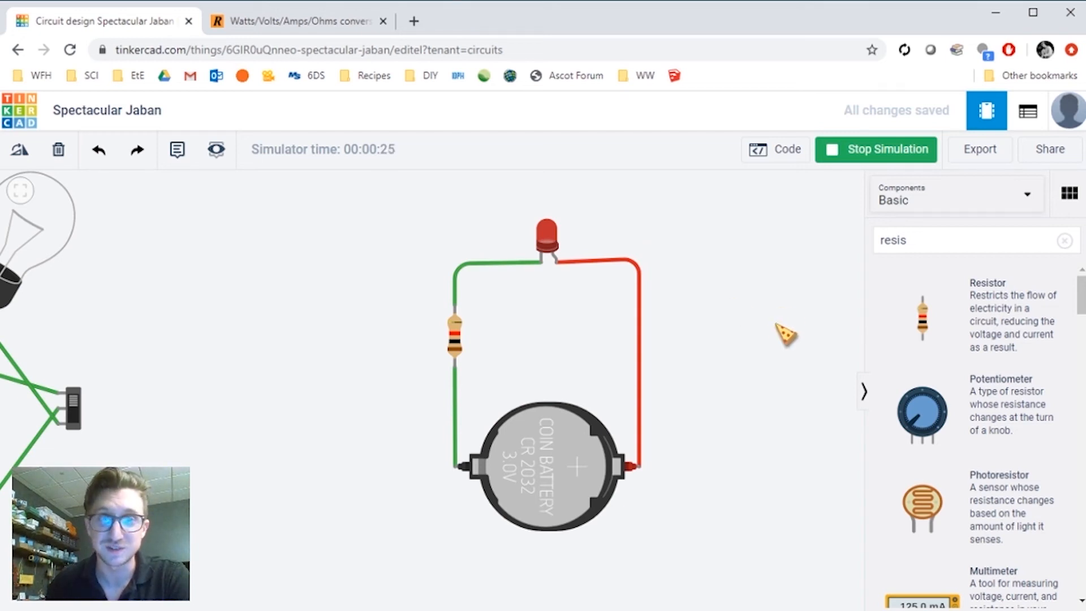
click(866, 152)
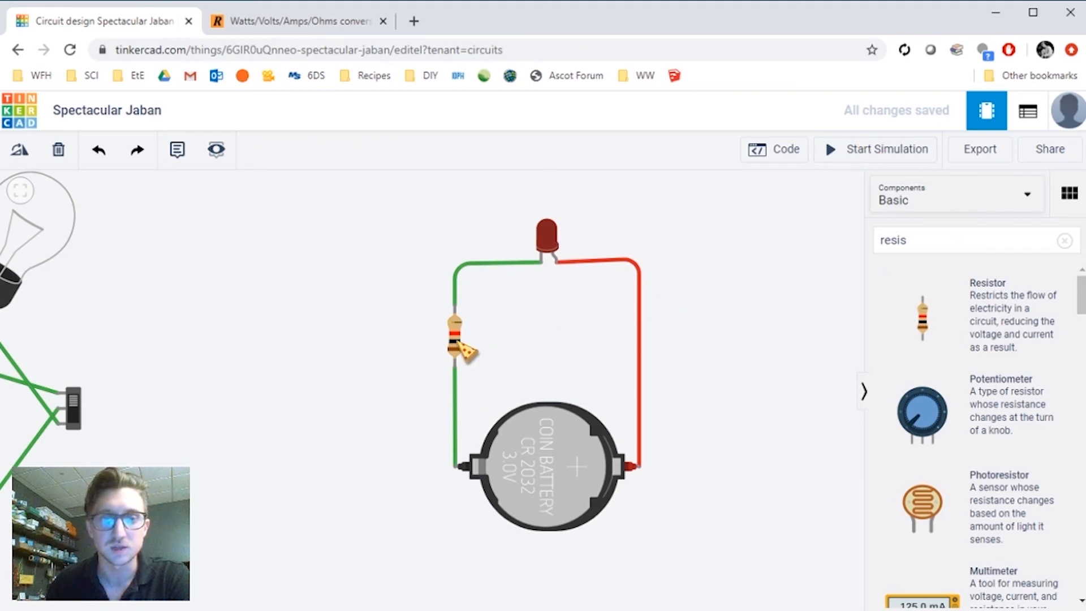
- Set the resistor's resistance to 1000 Ω
click(459, 341)
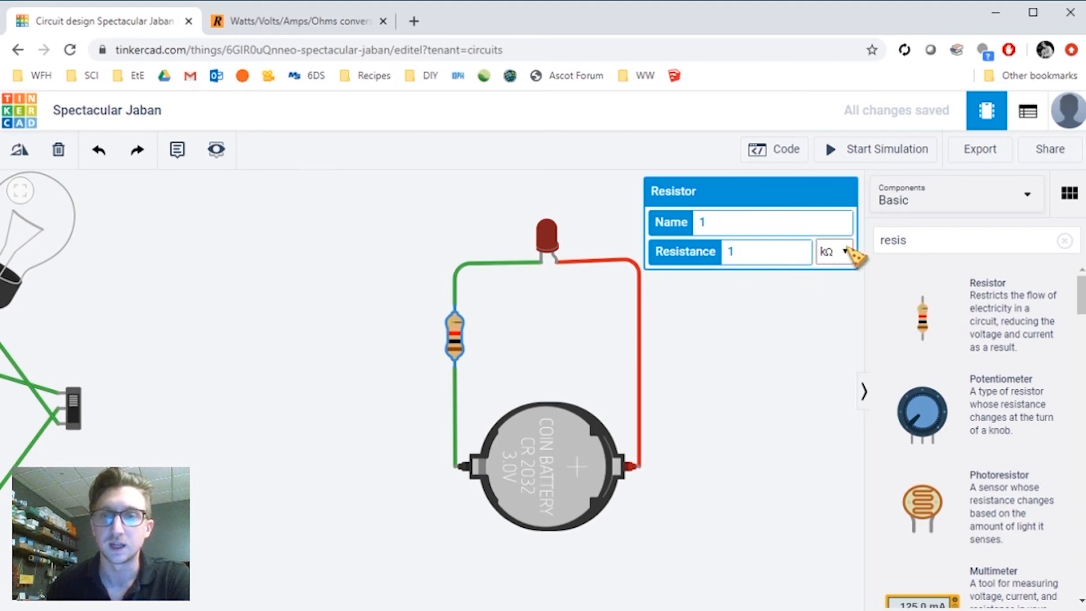
click(829, 259)
click(841, 328)
click(787, 260)
text(000)
click(797, 323)
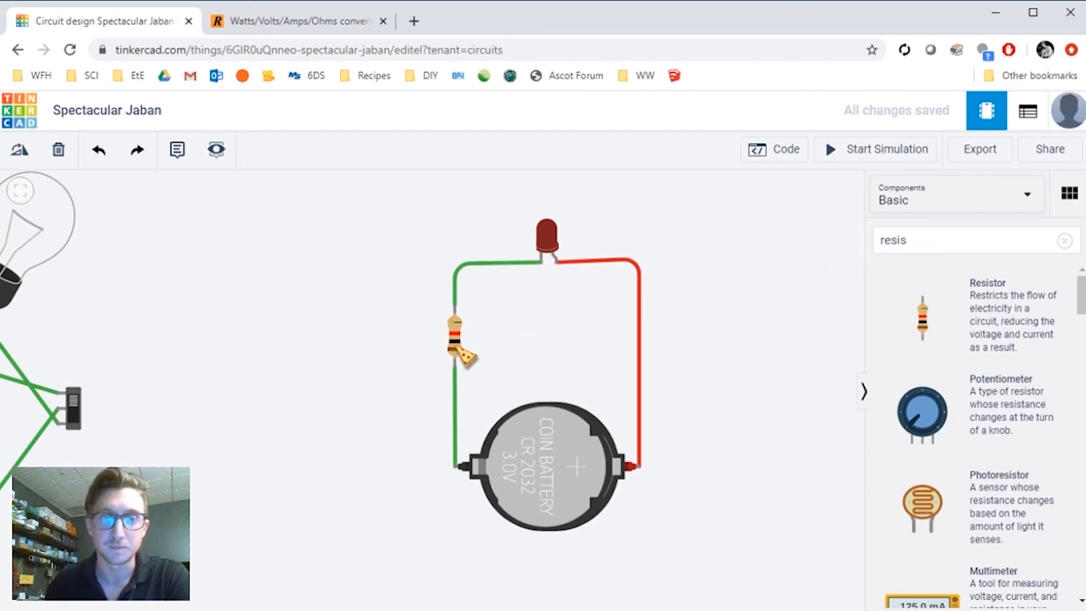
click(458, 344)
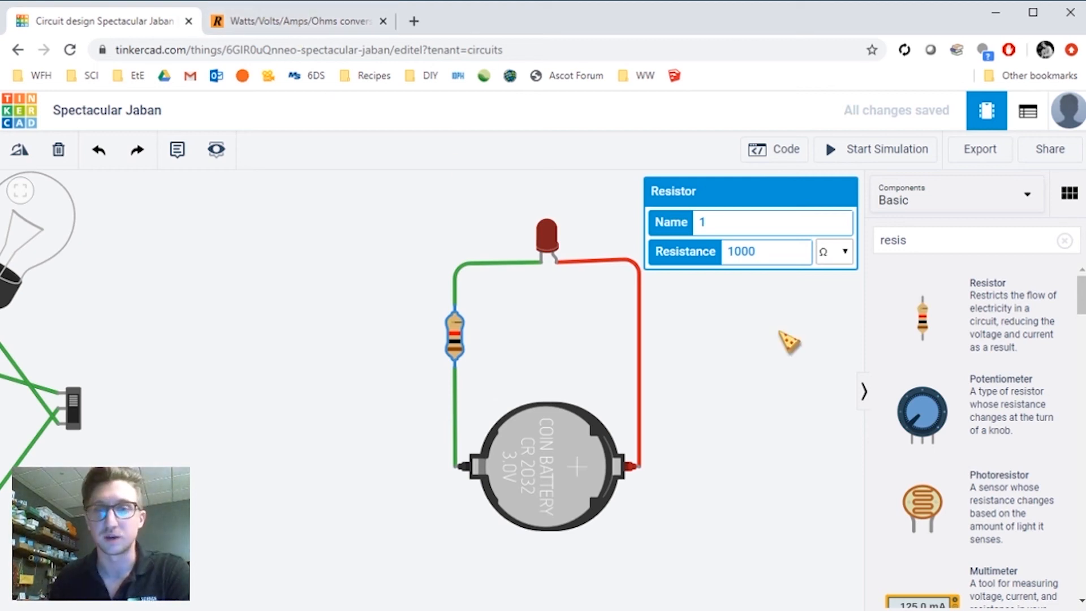
- Switch to the Watts/Volts/Amps/Ohms calculator tab and read its instructions and input fields
click(789, 339)
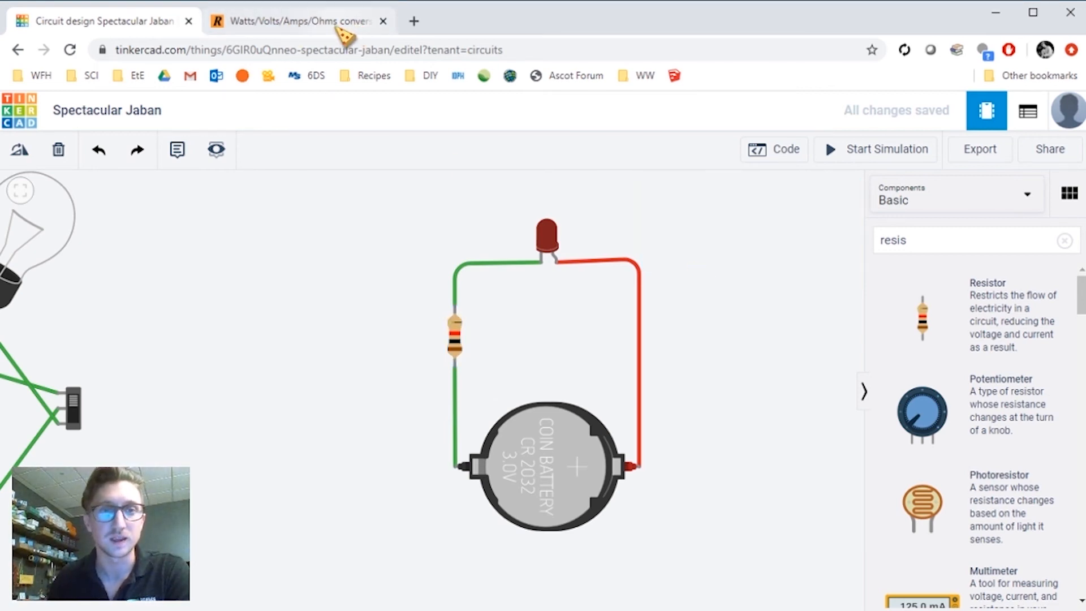
click(347, 28)
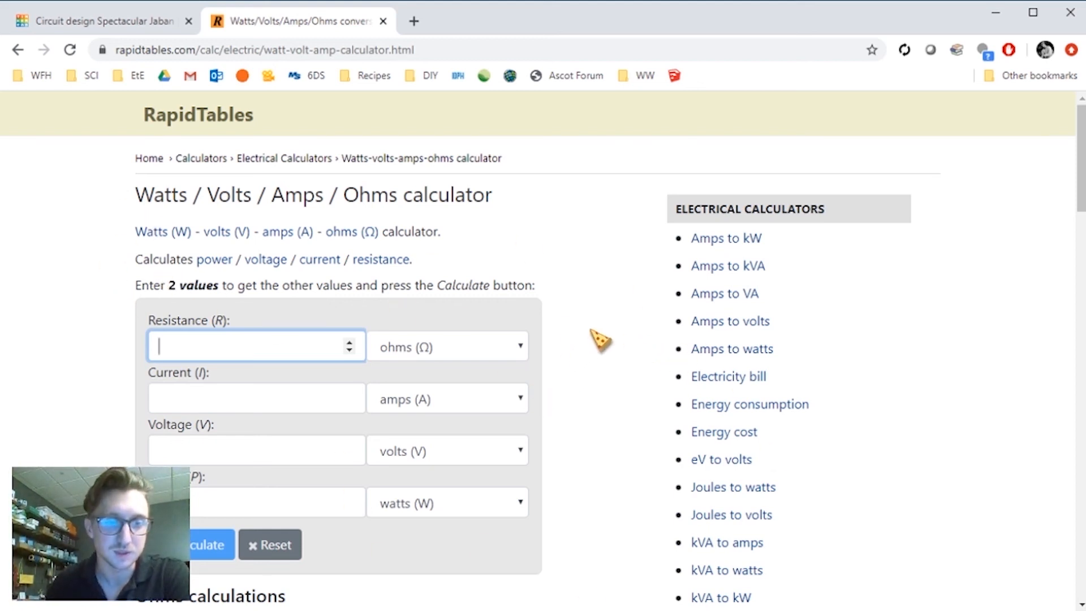
drag(134, 285, 432, 300)
drag(577, 293, 138, 293)
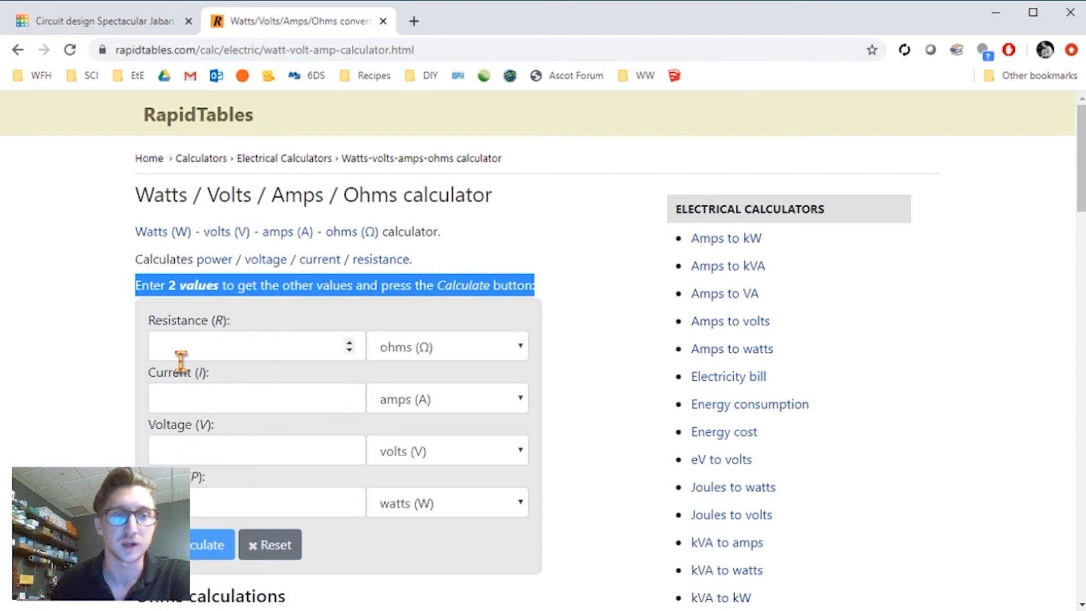
drag(146, 320, 261, 312)
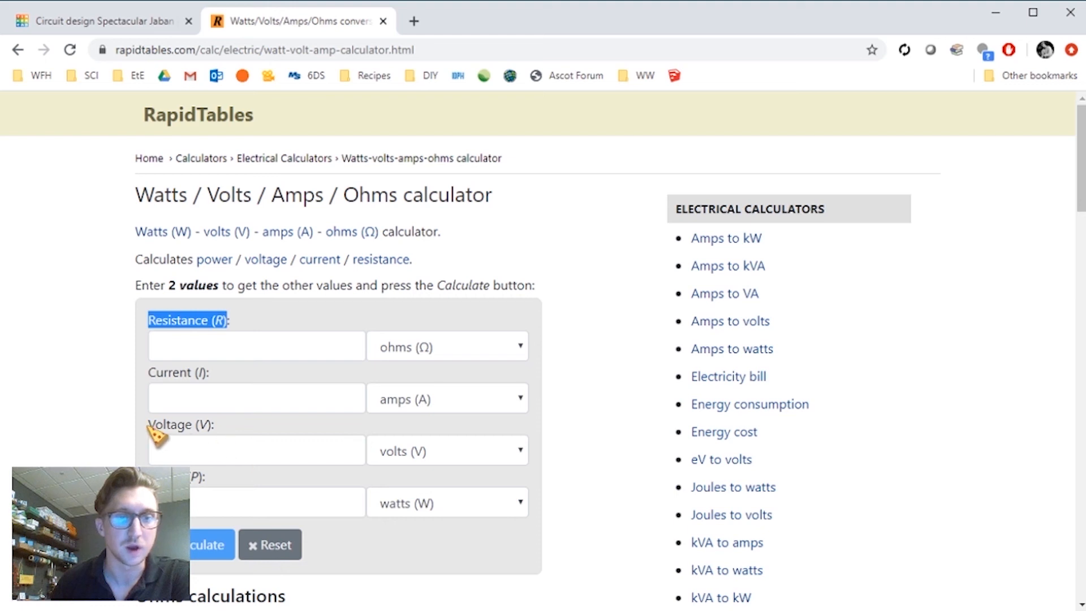
drag(150, 425, 217, 435)
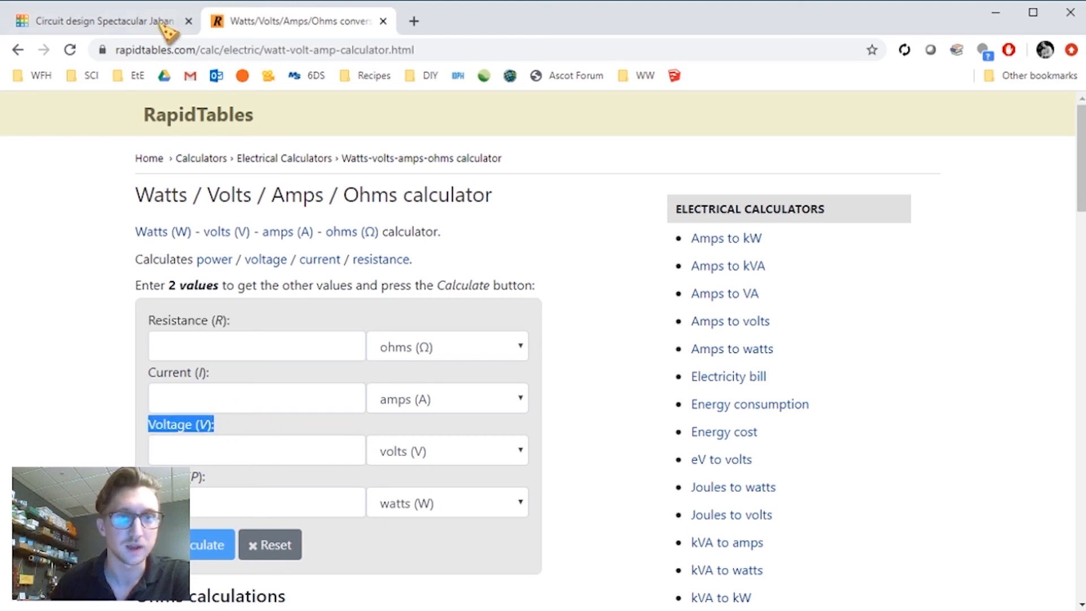
- Enter a voltage of 3 volts in the online calculator
click(141, 26)
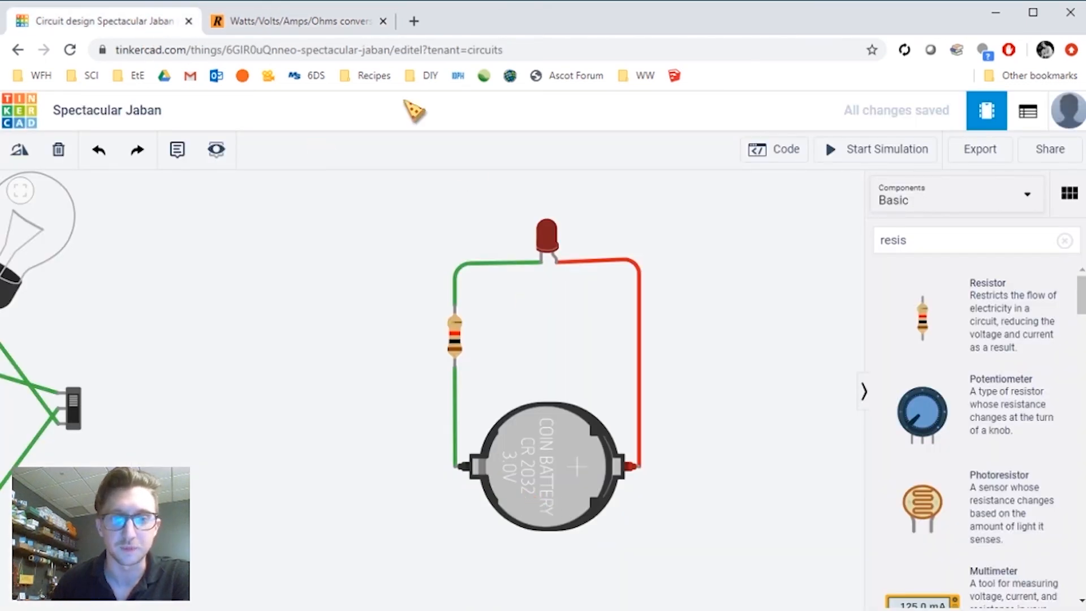
click(314, 23)
click(219, 444)
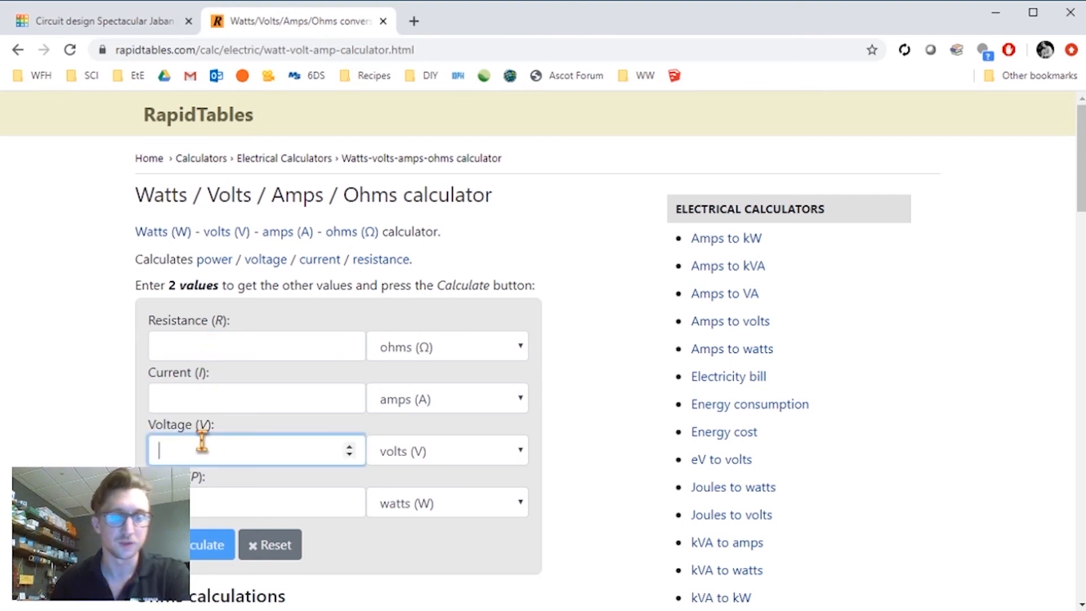
click(608, 387)
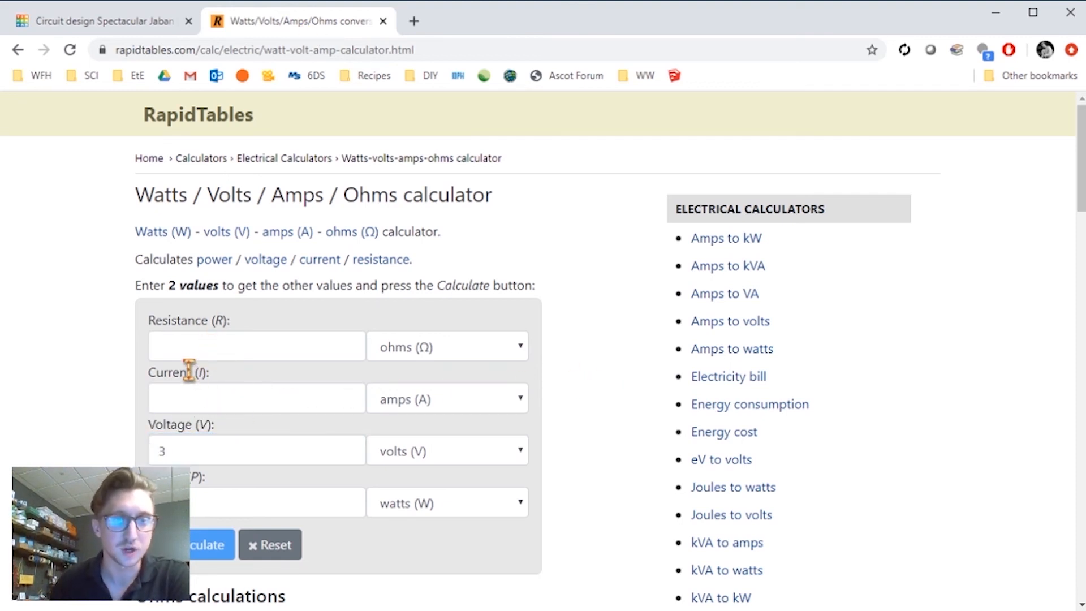
- Delete the resistor and wire the battery's negative terminal directly to the LED's cathode
click(159, 23)
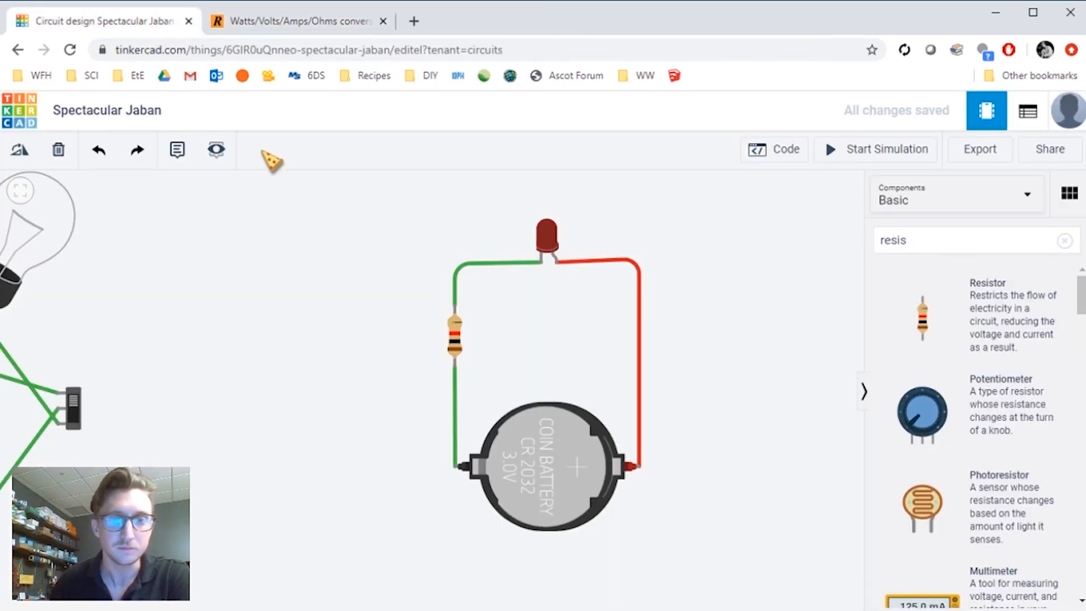
click(457, 350)
key(Delete)
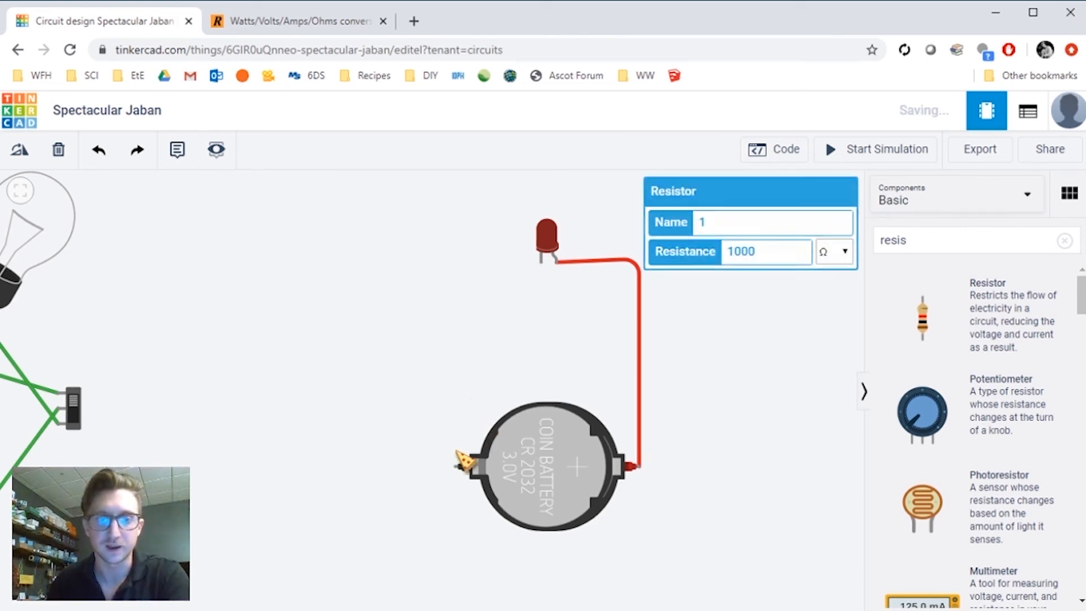
click(457, 468)
click(456, 270)
click(541, 263)
- Start the simulation and inspect the warning on the LED
click(855, 150)
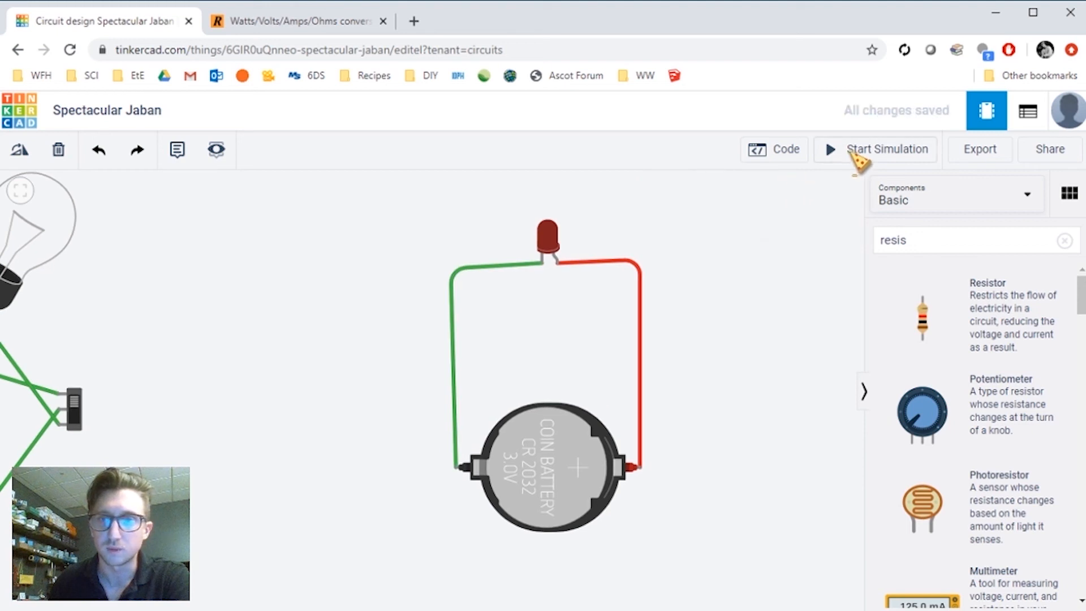
mouse_move(566, 218)
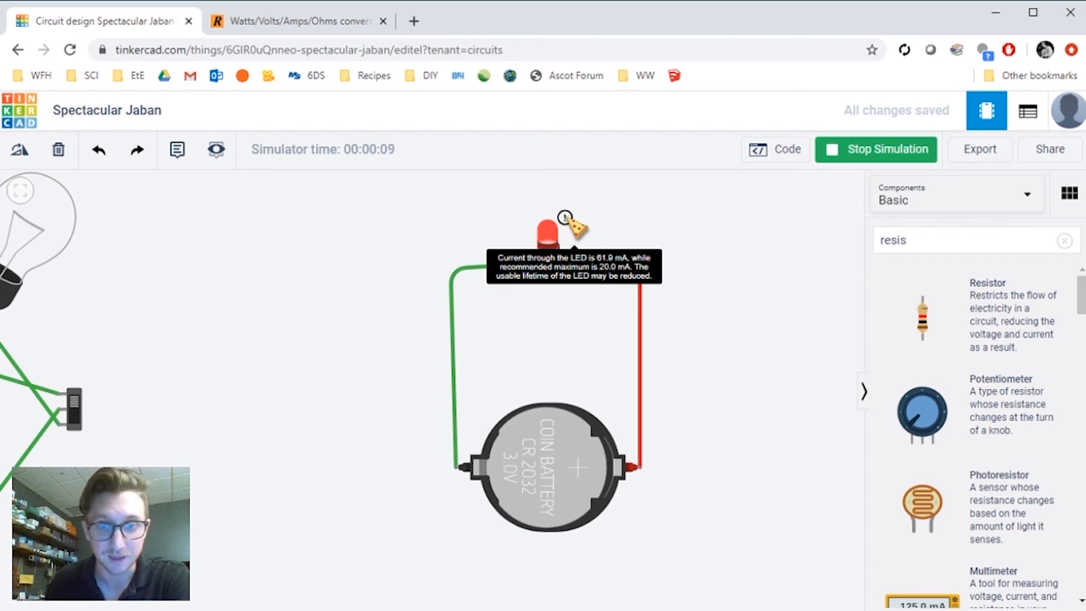
- Calculate the needed resistance in the online calculator from 3 volts and a current of 20 milliamps
click(321, 27)
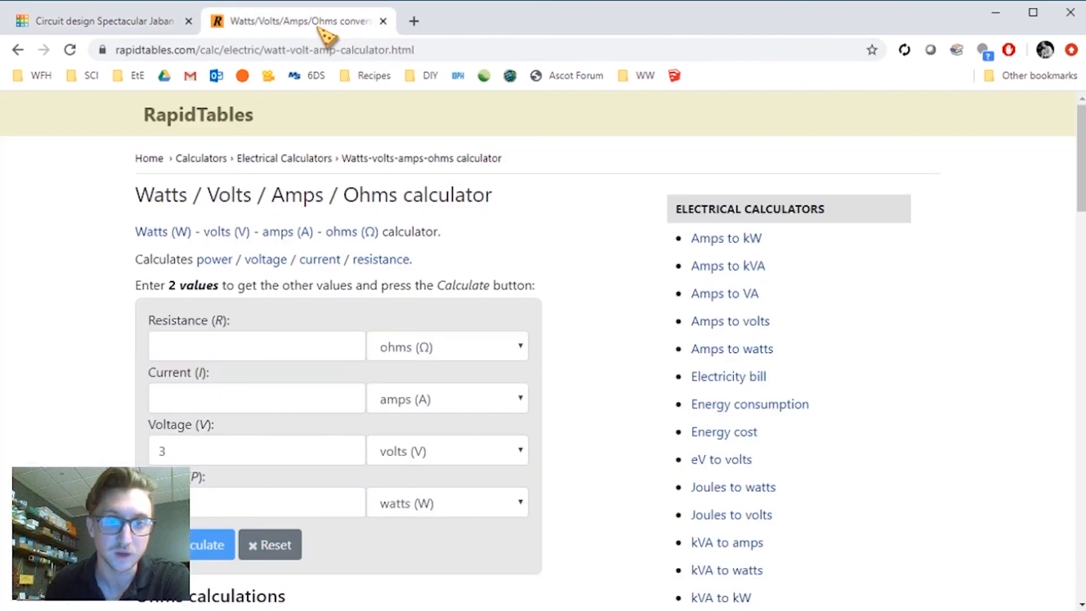
scroll(566, 373, down, 1)
click(466, 320)
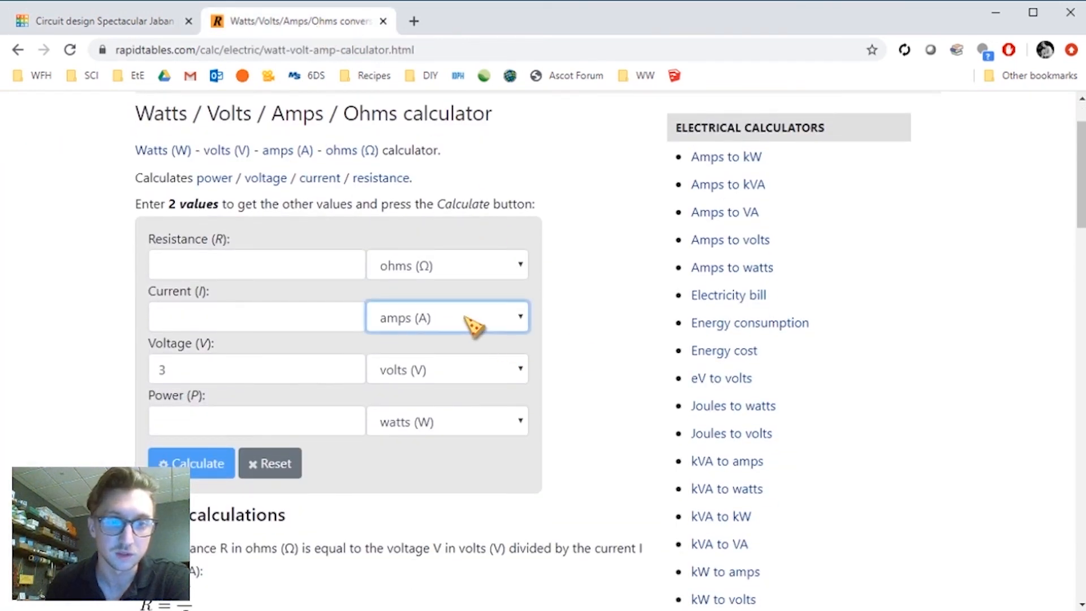
key(Down)
click(297, 319)
text(20)
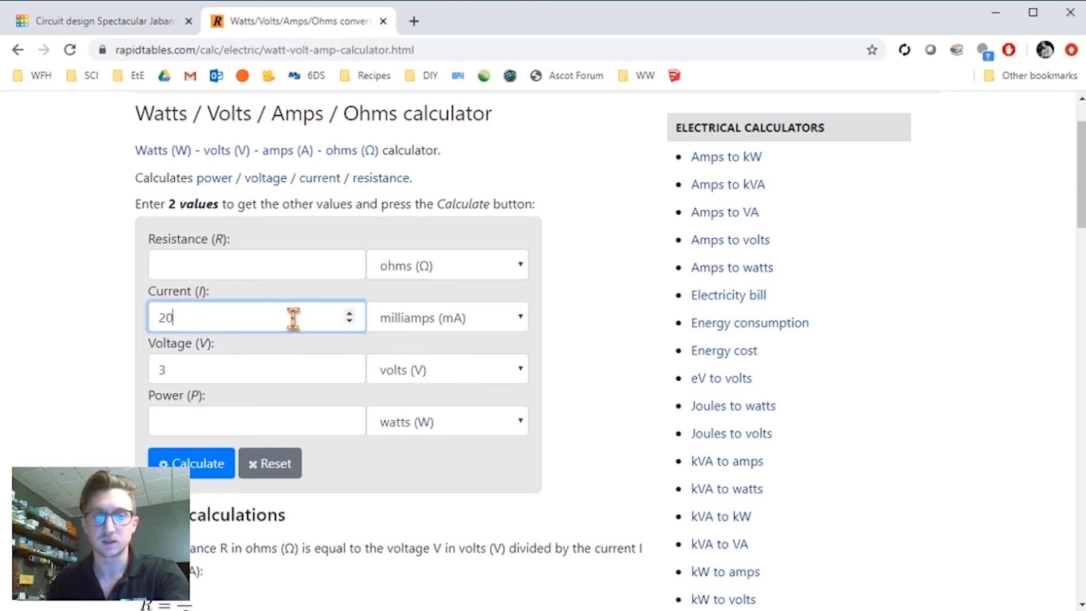
click(569, 338)
click(193, 474)
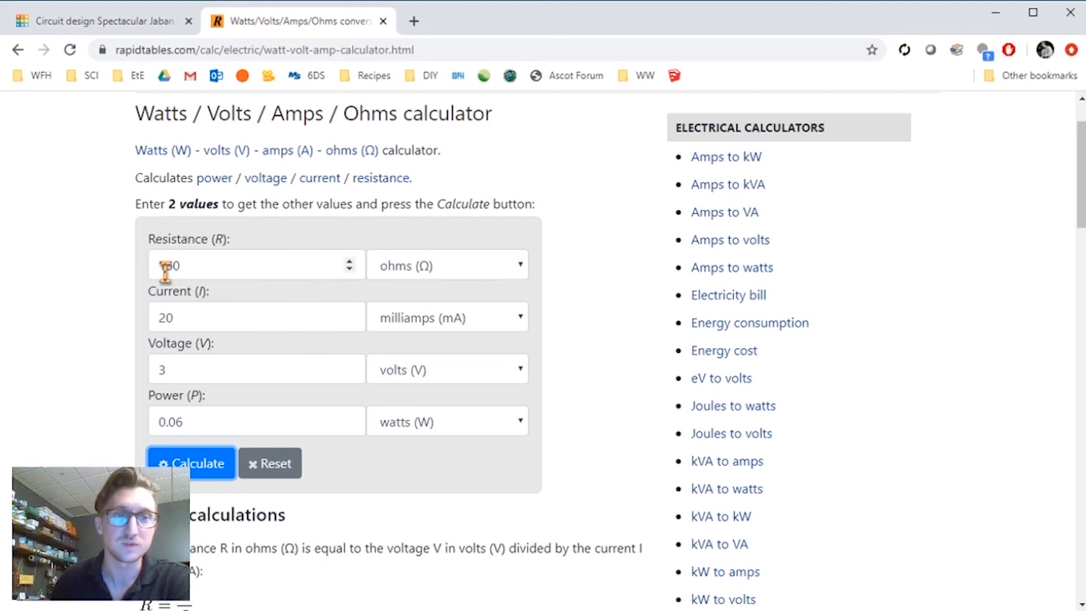
click(238, 274)
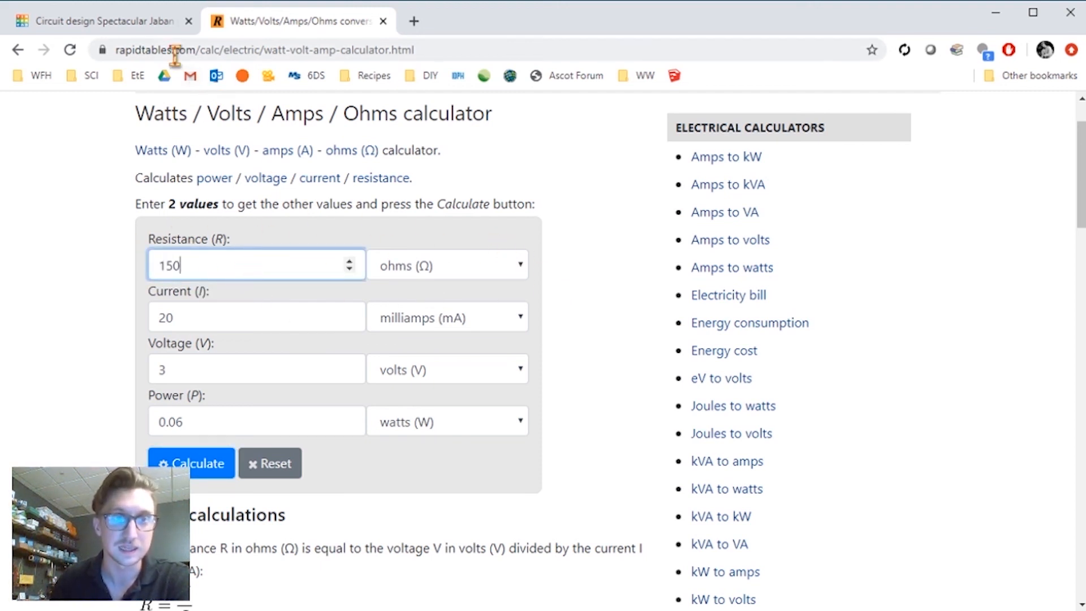
- Stop the simulation and place a new resistor beside the LED circuit
click(148, 33)
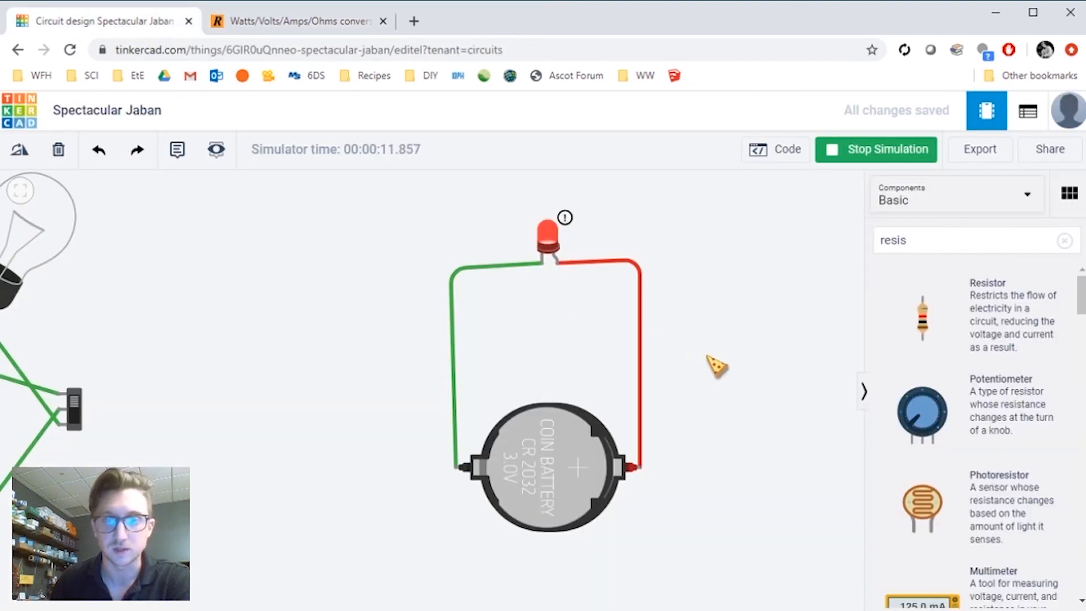
click(855, 154)
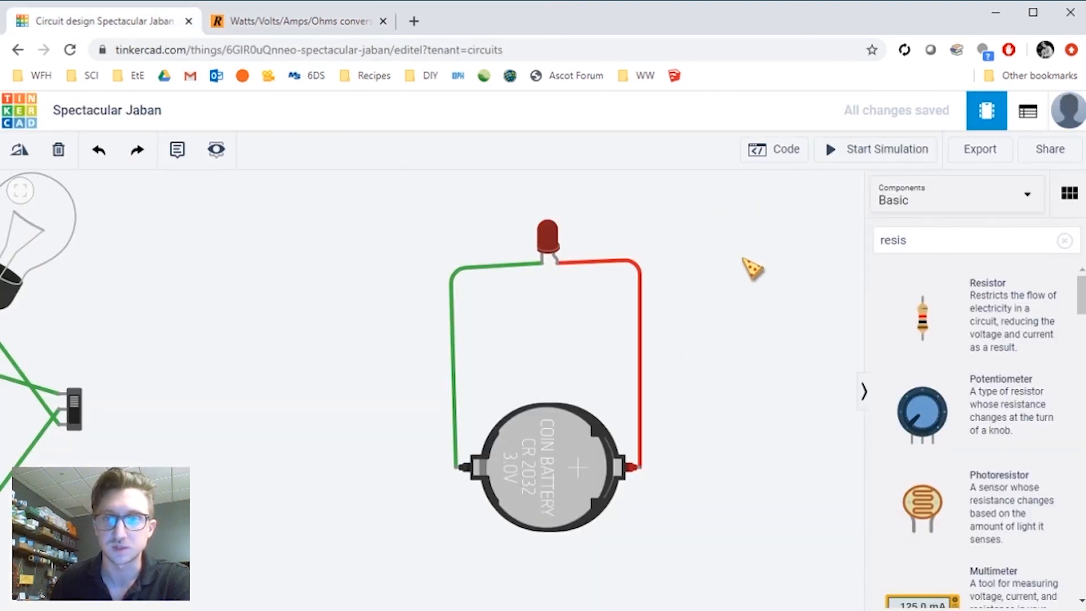
drag(985, 318, 497, 338)
- Replace the direct wire by wiring the battery's negative terminal through the resistor to the LED's cathode
click(452, 329)
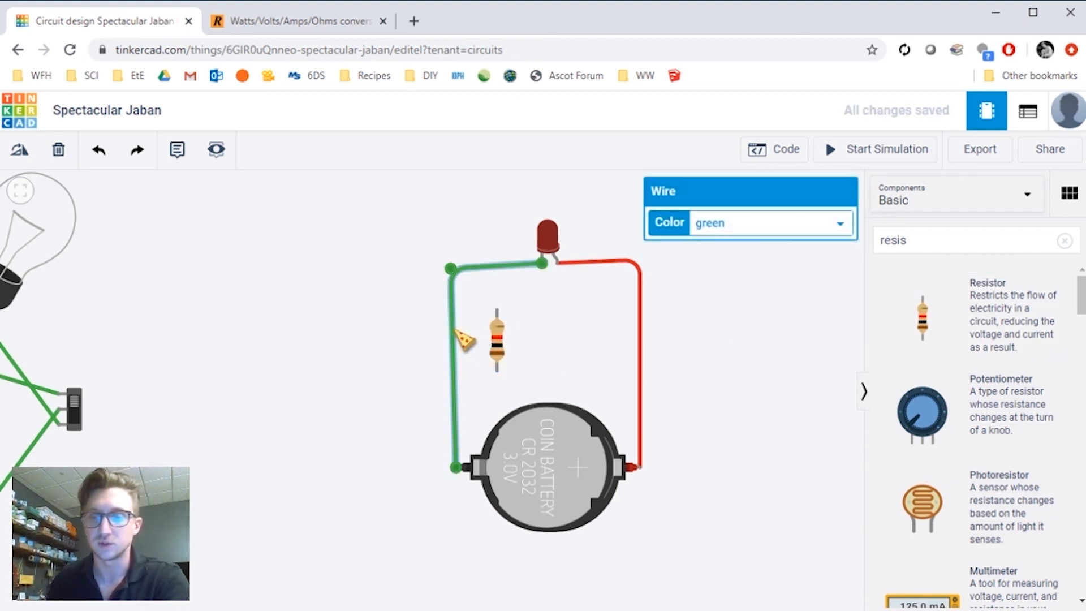
key(Delete)
click(457, 467)
click(497, 370)
drag(498, 345, 453, 343)
click(453, 324)
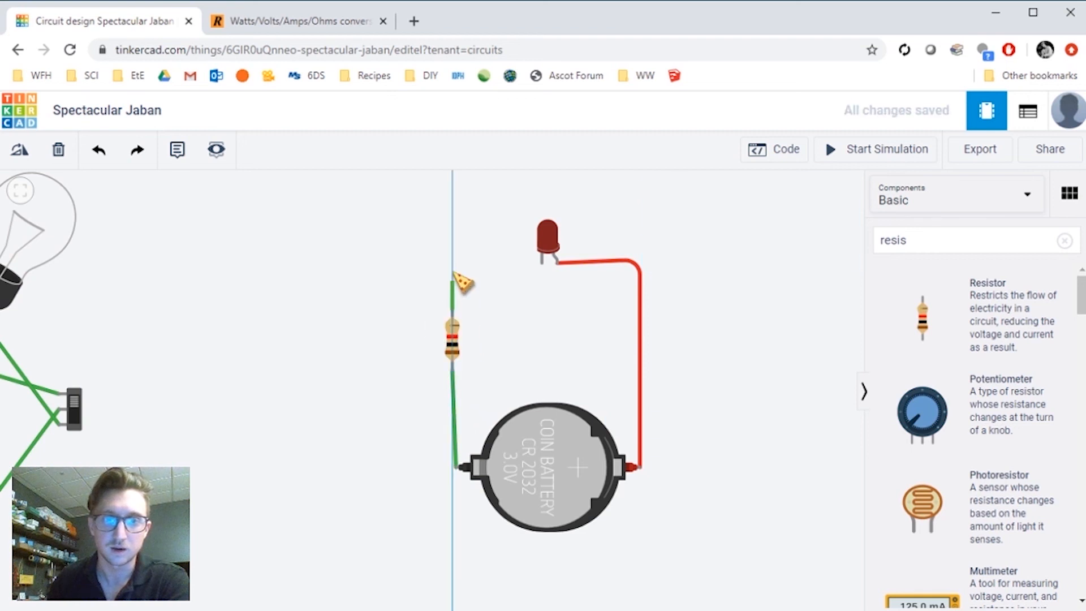
click(452, 269)
click(542, 262)
click(725, 305)
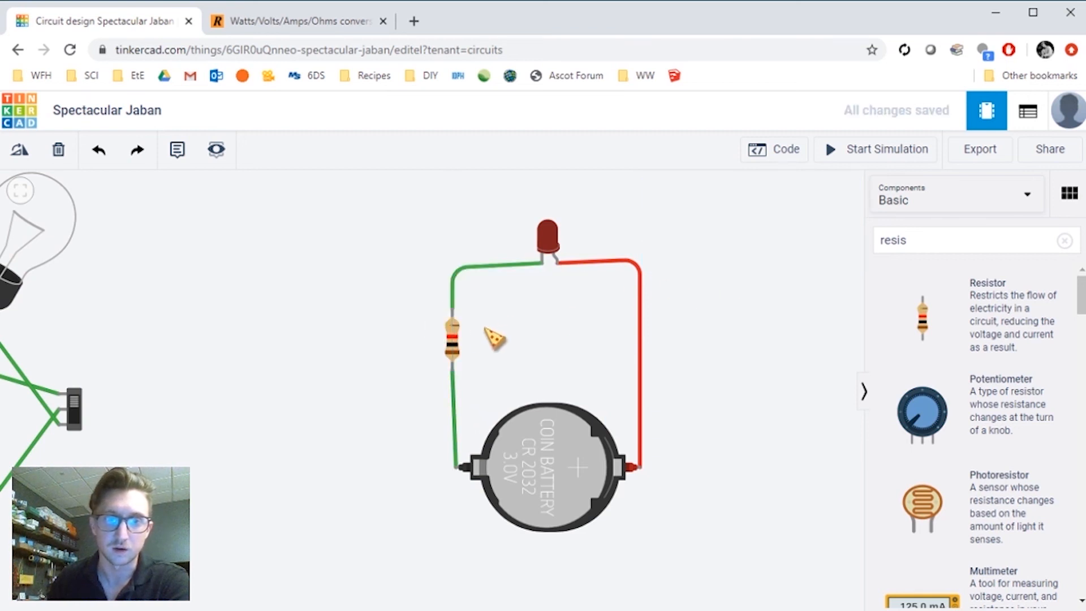
- Set the resistor's resistance to 150 Ω and start the simulation
click(455, 346)
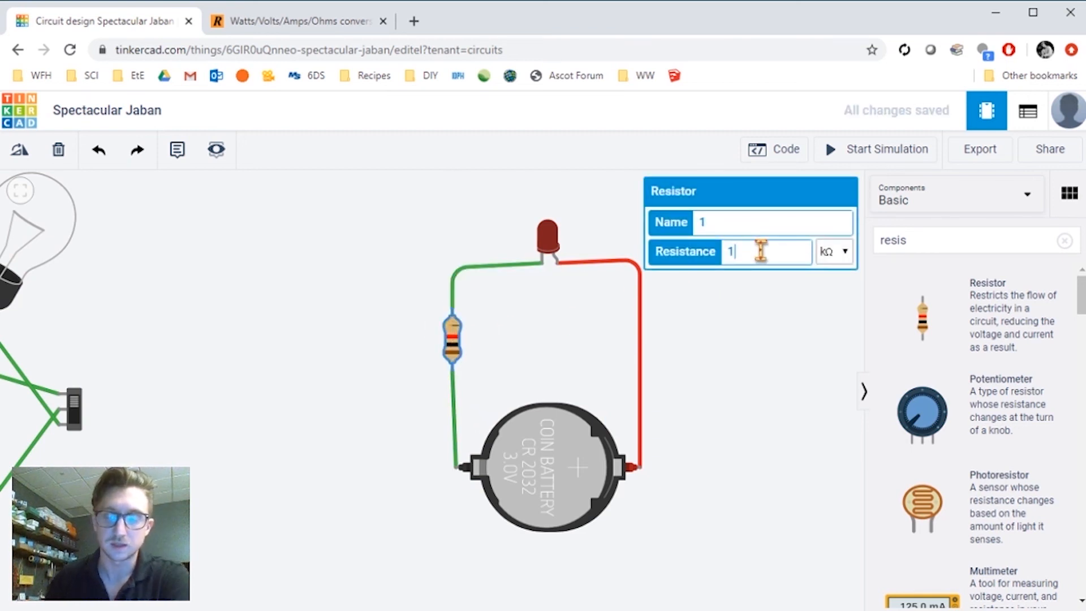
text(50)
click(834, 252)
click(843, 305)
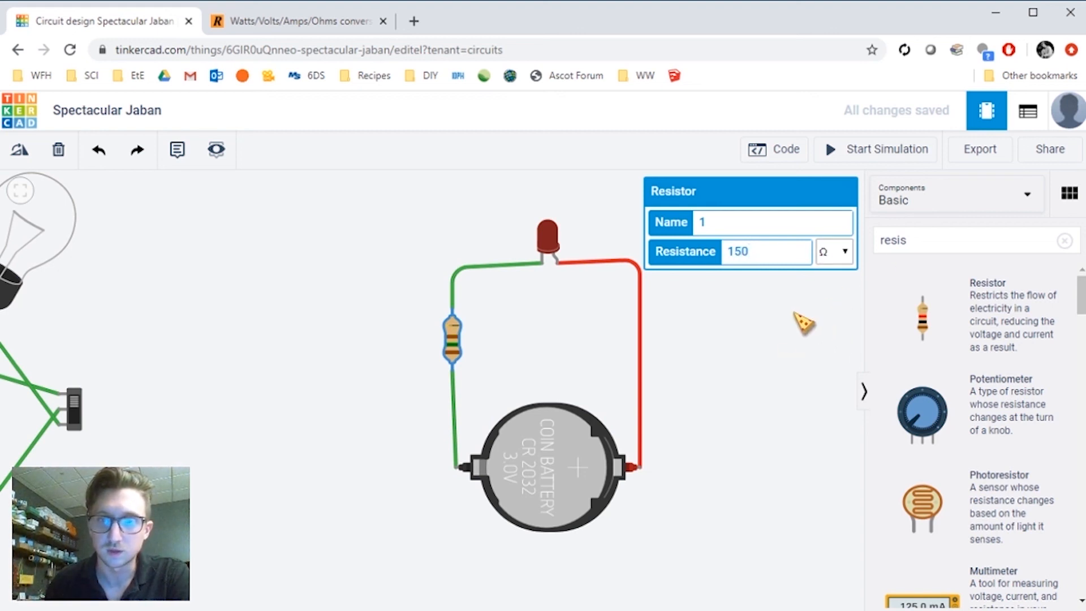
click(795, 313)
click(837, 150)
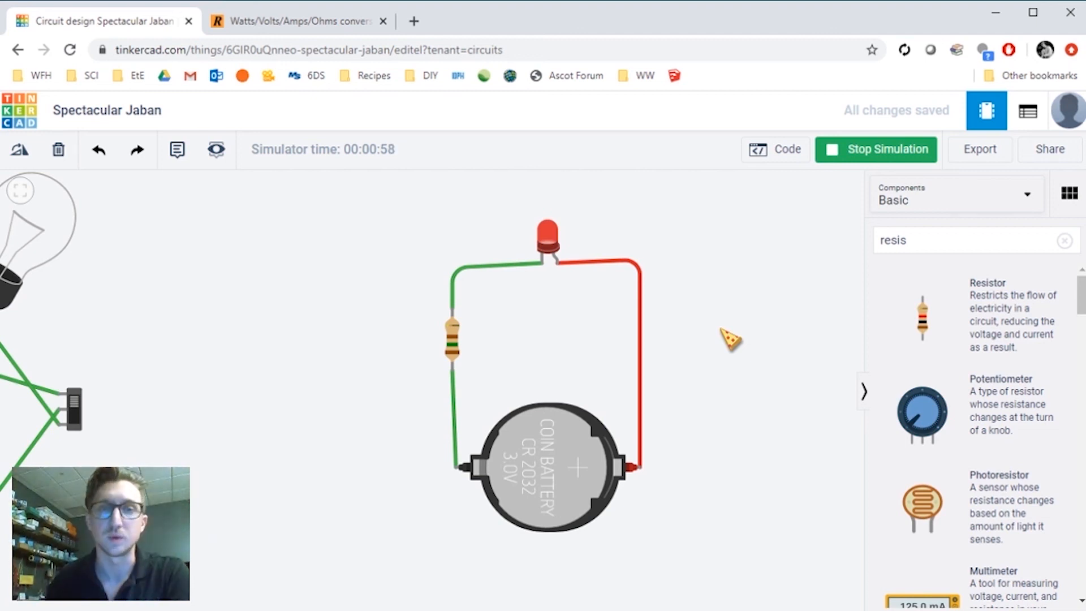
- Open the Tinkercad dashboard in a new tab and go to the Circuits lessons in the Learn section
middle_click(35, 126)
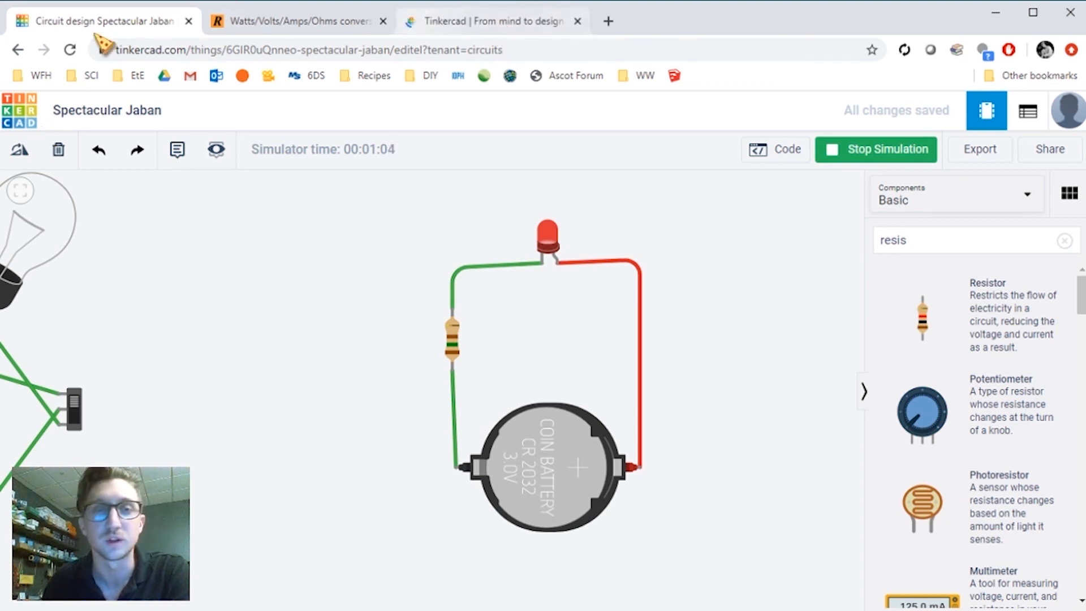
click(501, 24)
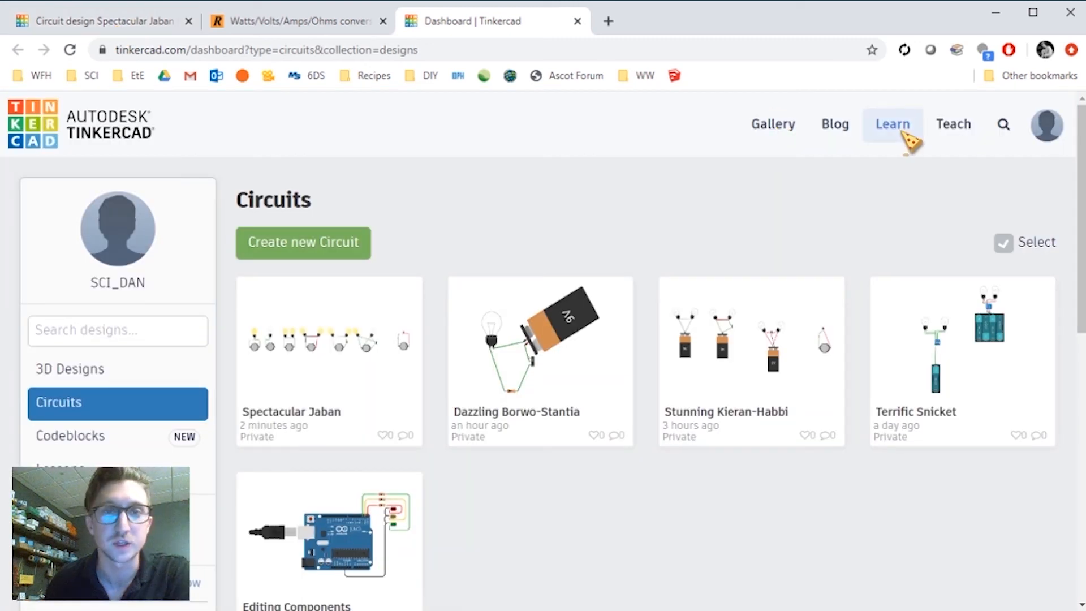
click(893, 126)
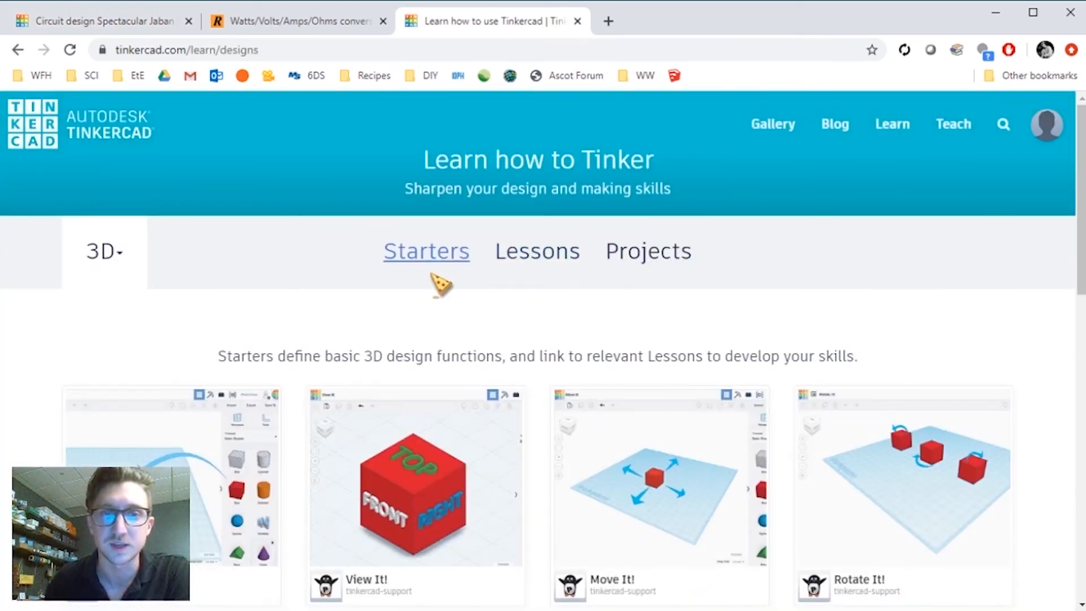
click(113, 255)
click(104, 349)
click(526, 252)
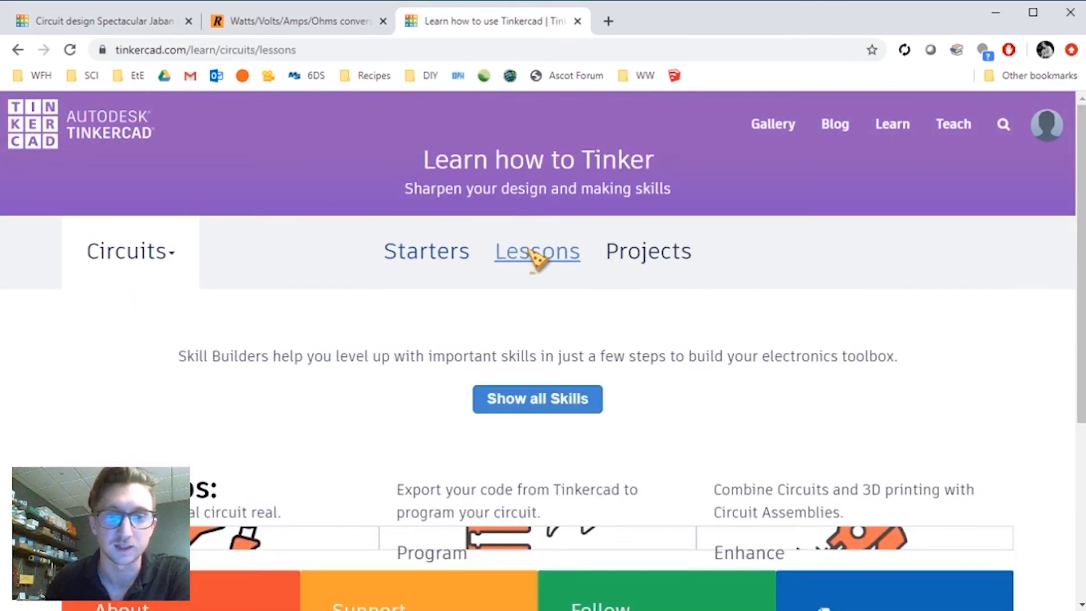
- Browse the Circuits skill-builder lessons, comparing them with the calculator tab
scroll(538, 256, down, 4)
scroll(227, 353, up, 1)
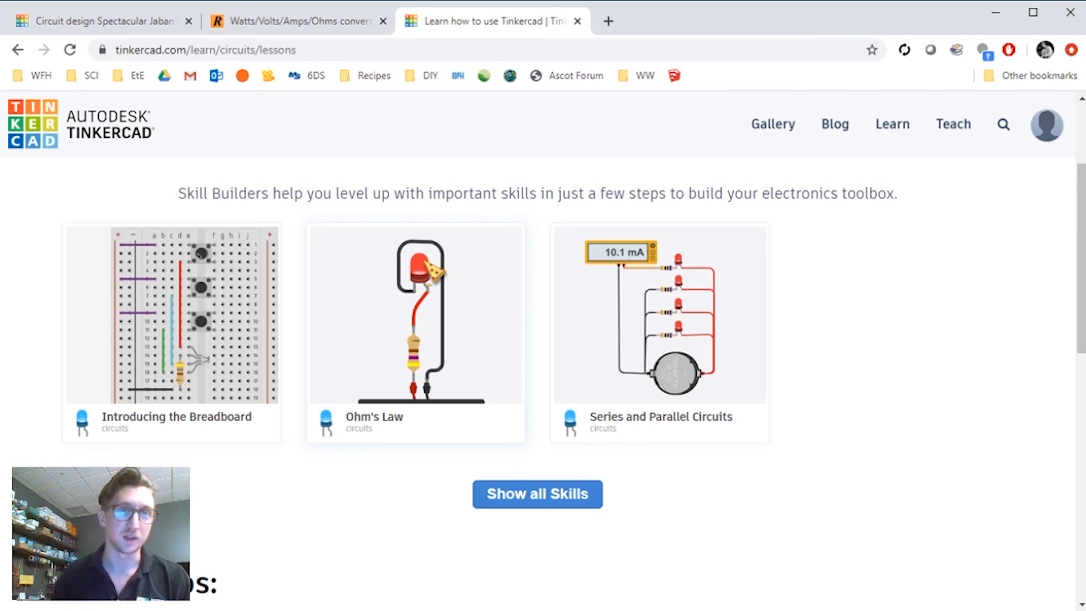
click(347, 16)
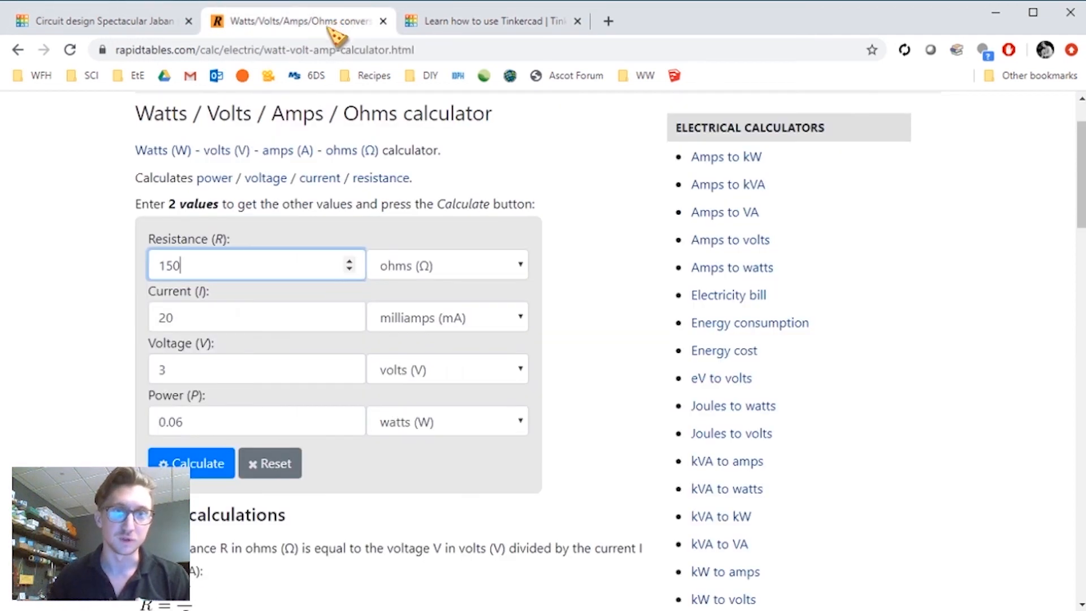
click(464, 19)
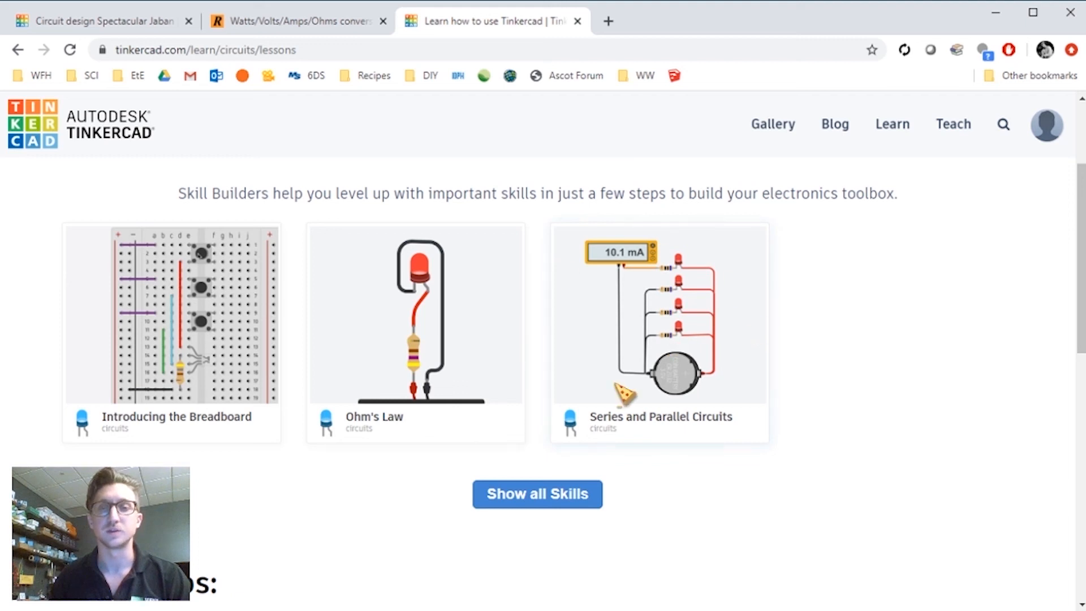